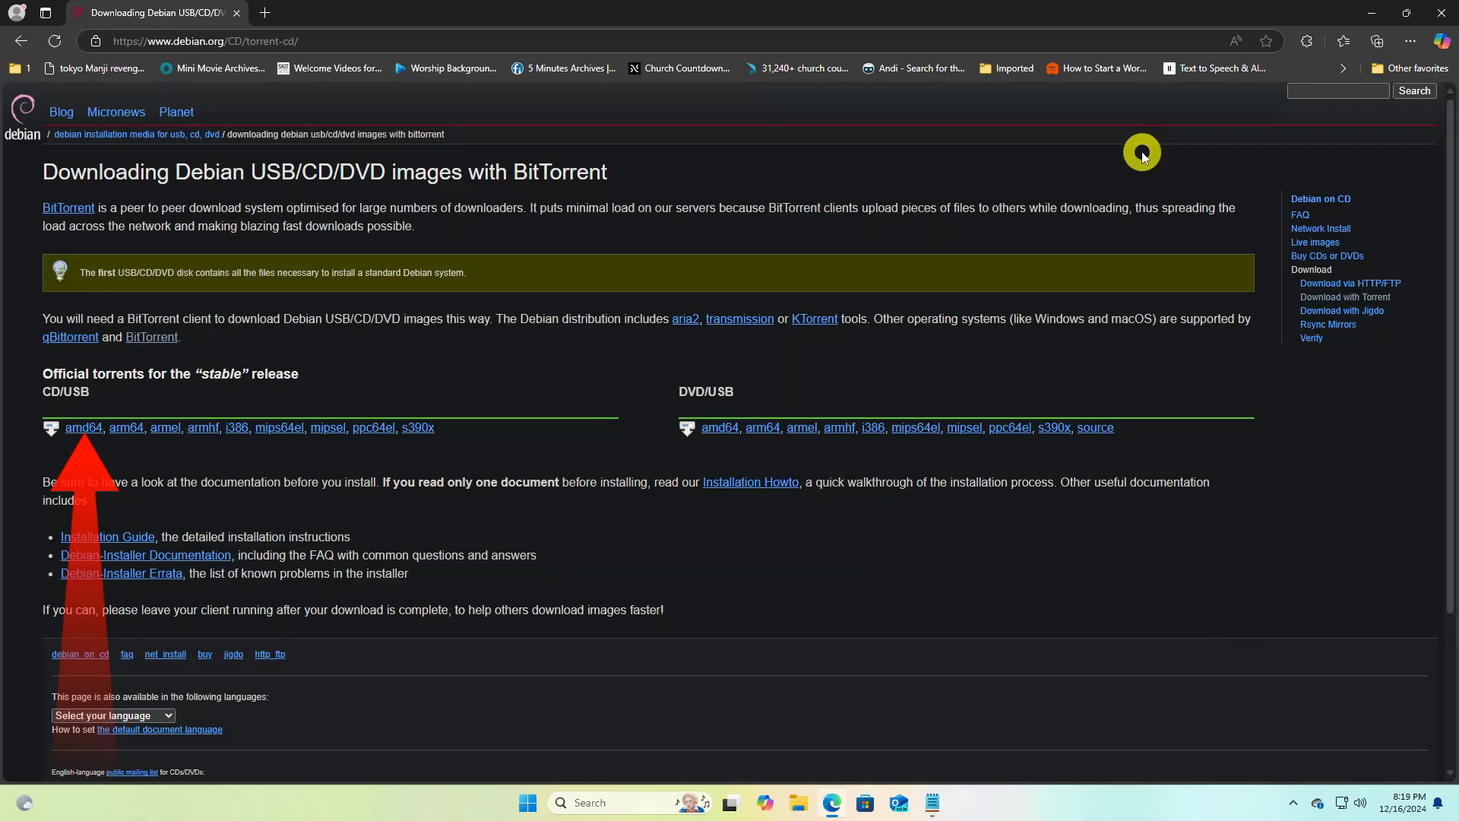
Download debian-12.8.0-amd64-netinst.iso.torrent from the amd64 CD/USB torrents of the stable release
{"action": "left_click", "coordinate": [89, 428]}
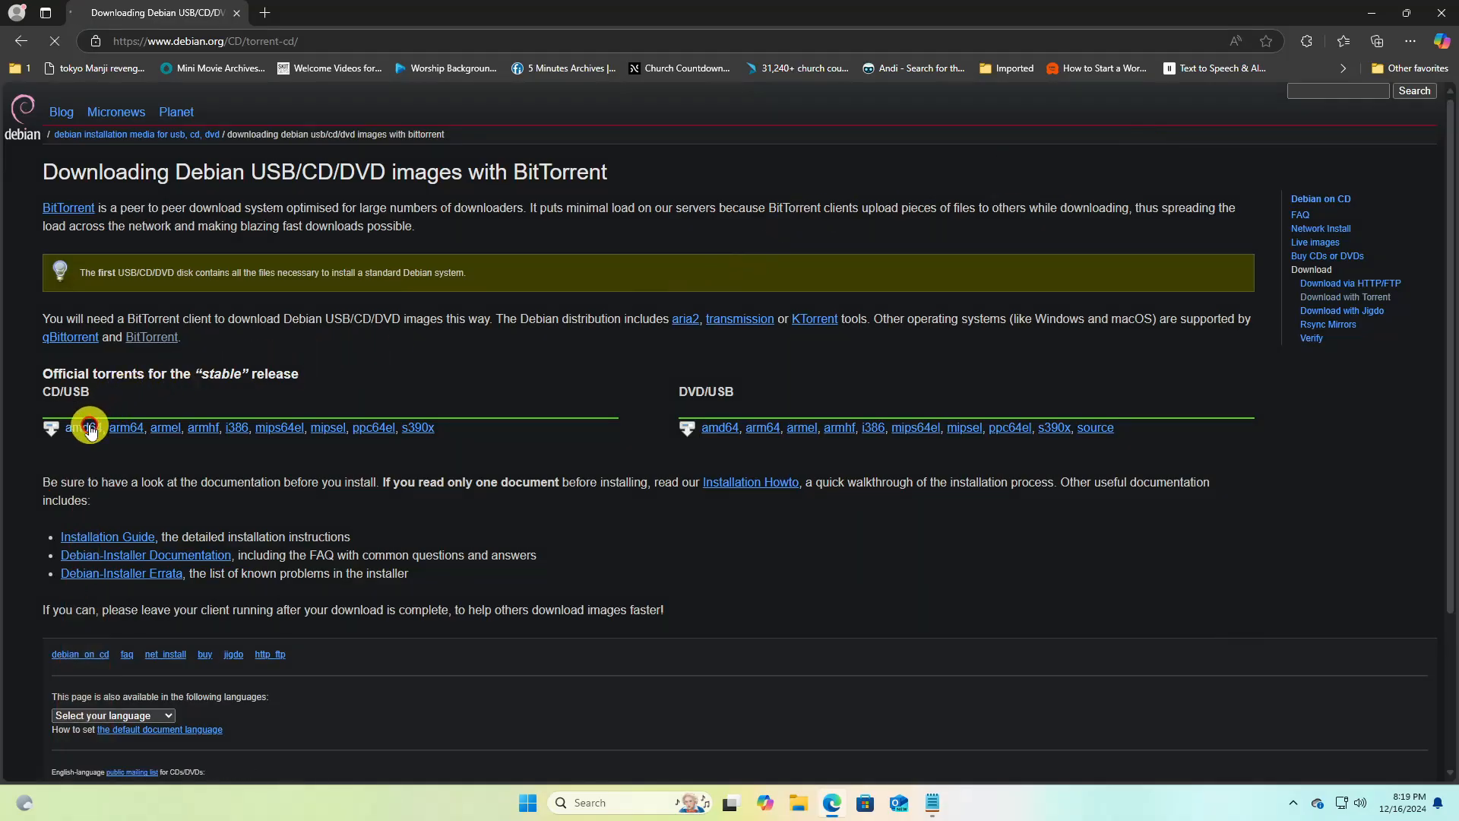
{"action": "scroll", "coordinate": [1448, 392], "scroll_direction": "down", "scroll_amount": 1}
{"action": "left_click_drag", "start_coordinate": [1452, 393], "coordinate": [1453, 630]}
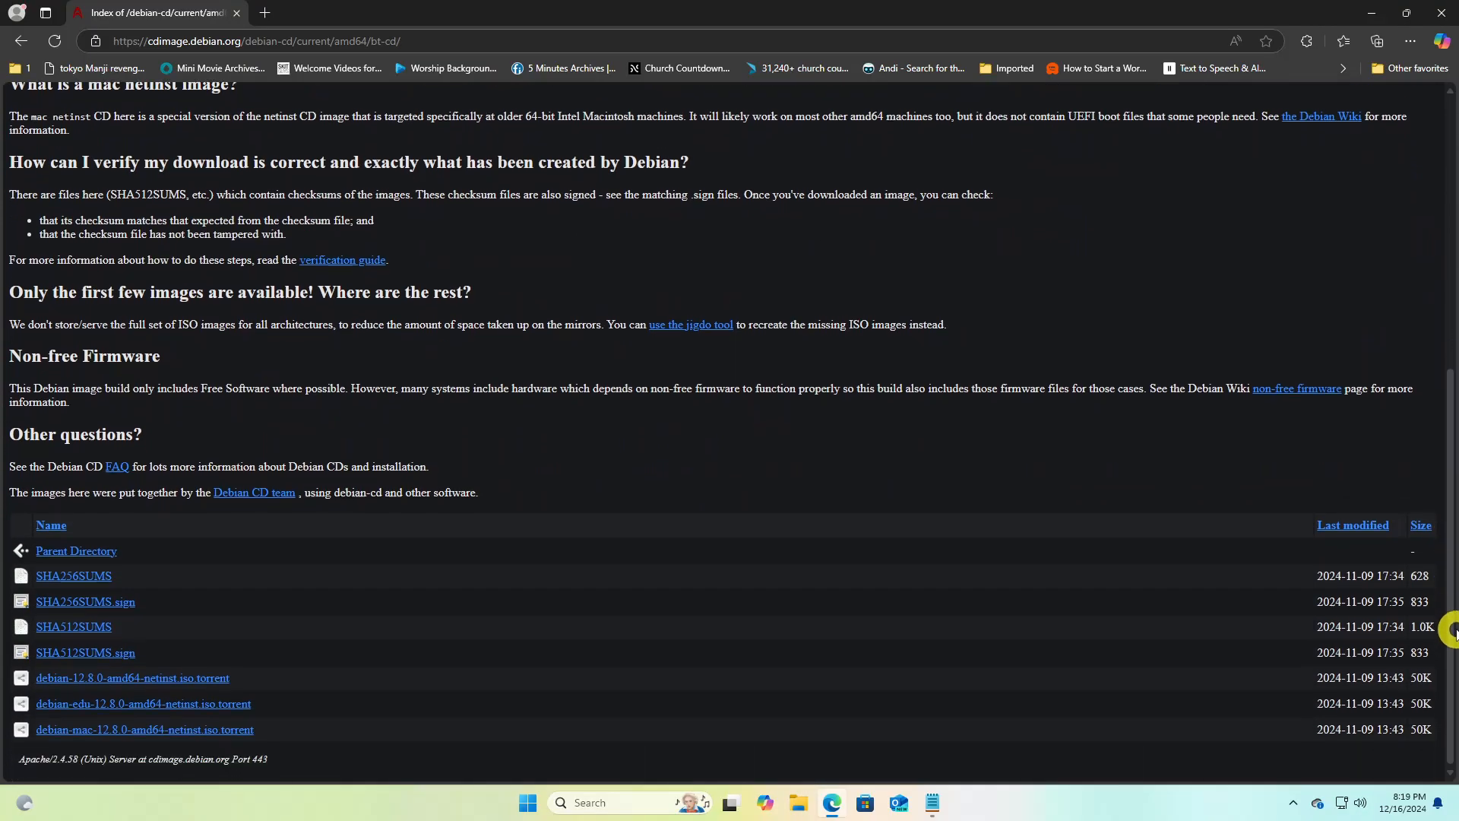
{"action": "left_click", "coordinate": [185, 679]}
Open the downloaded torrent in BitTorrent and start downloading the Debian ISO into the Downloads folder
{"action": "left_click", "coordinate": [1265, 125]}
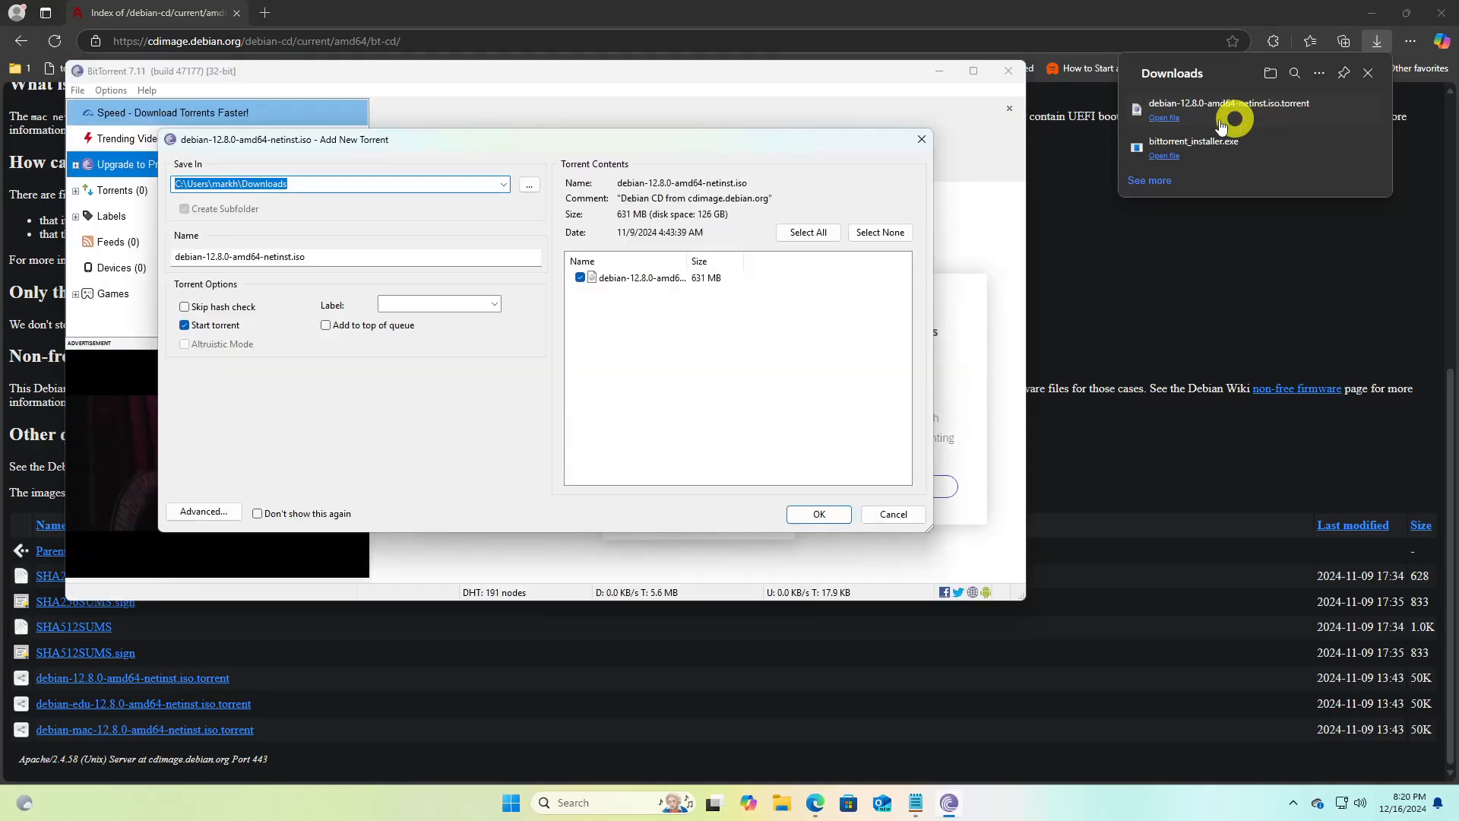
{"action": "left_click", "coordinate": [322, 189]}
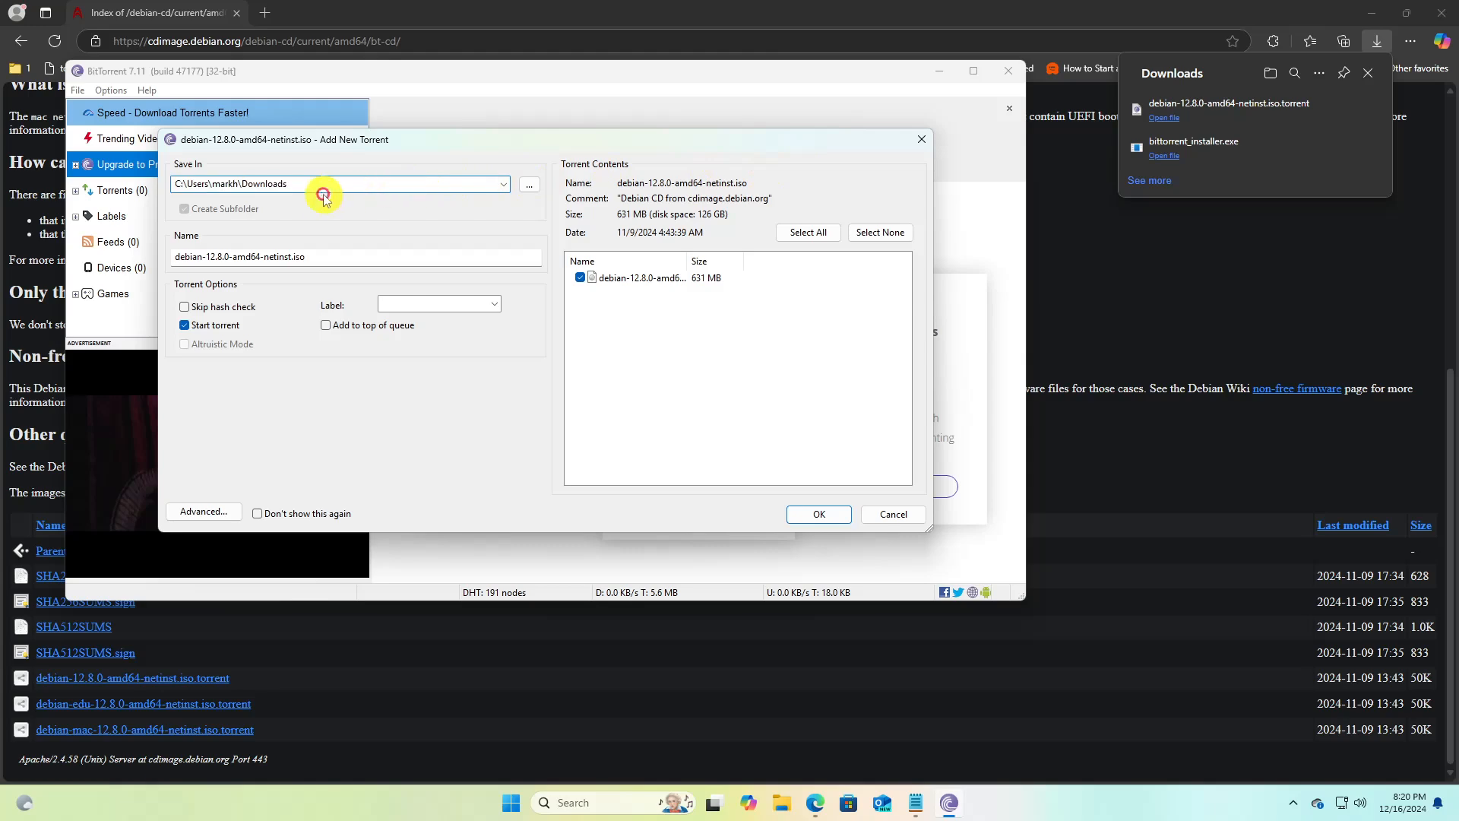
{"action": "left_click", "coordinate": [819, 514]}
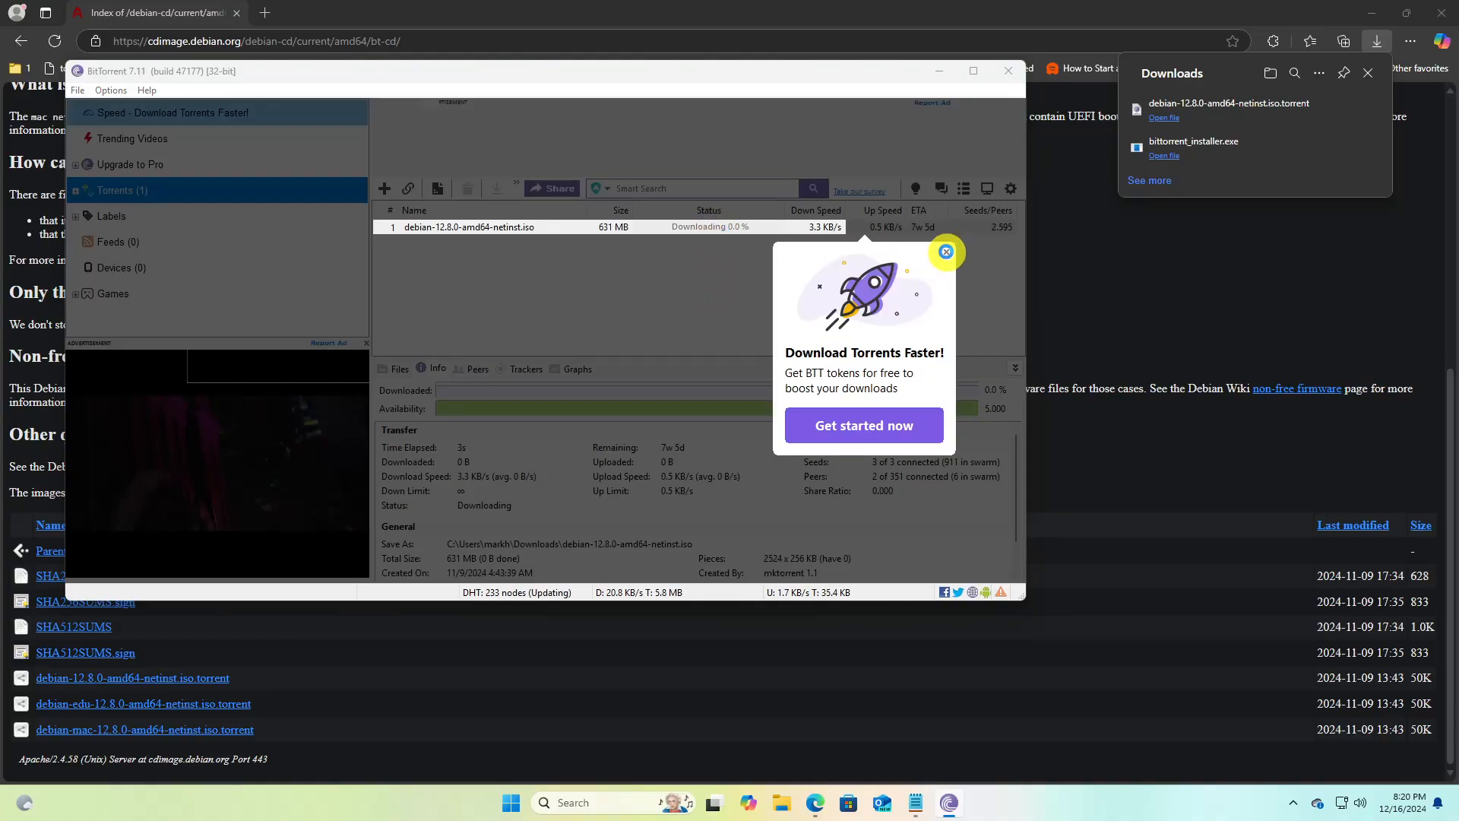
{"action": "left_click", "coordinate": [946, 251]}
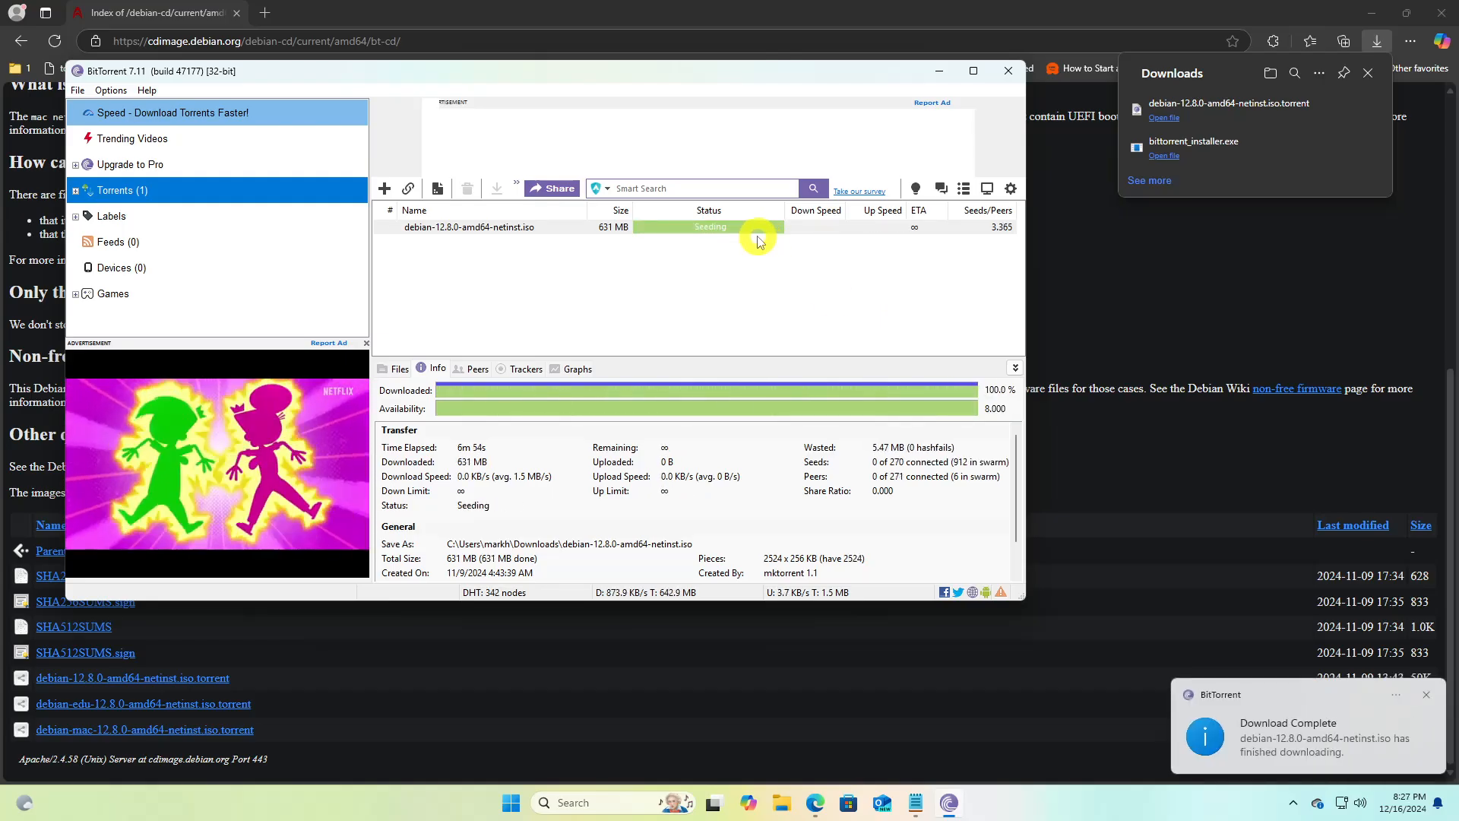
Switch to File Explorer and locate the downloaded Debian ISO in the Downloads folder
{"action": "left_click", "coordinate": [782, 795]}
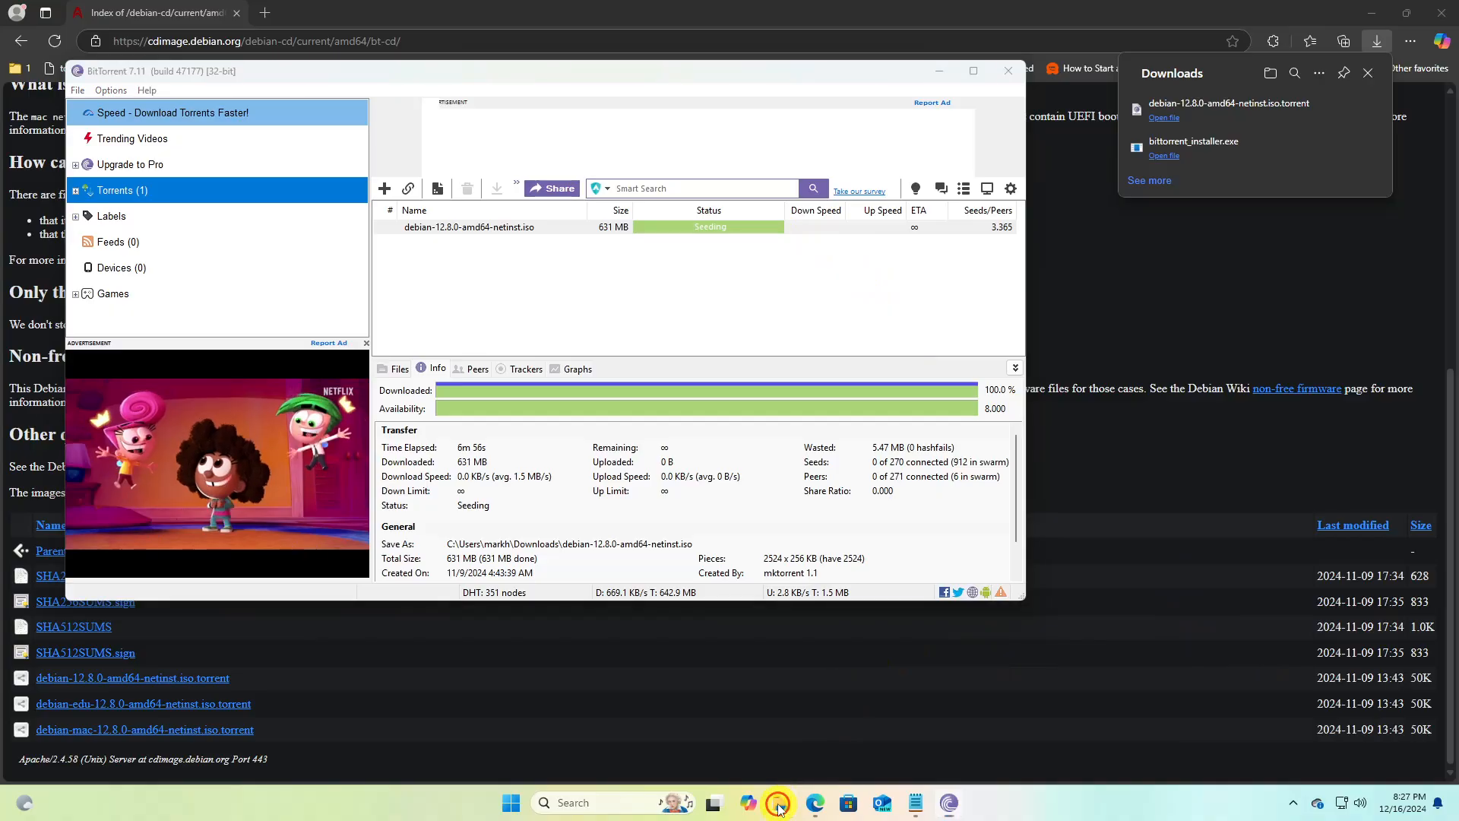
{"action": "left_click", "coordinate": [392, 400]}
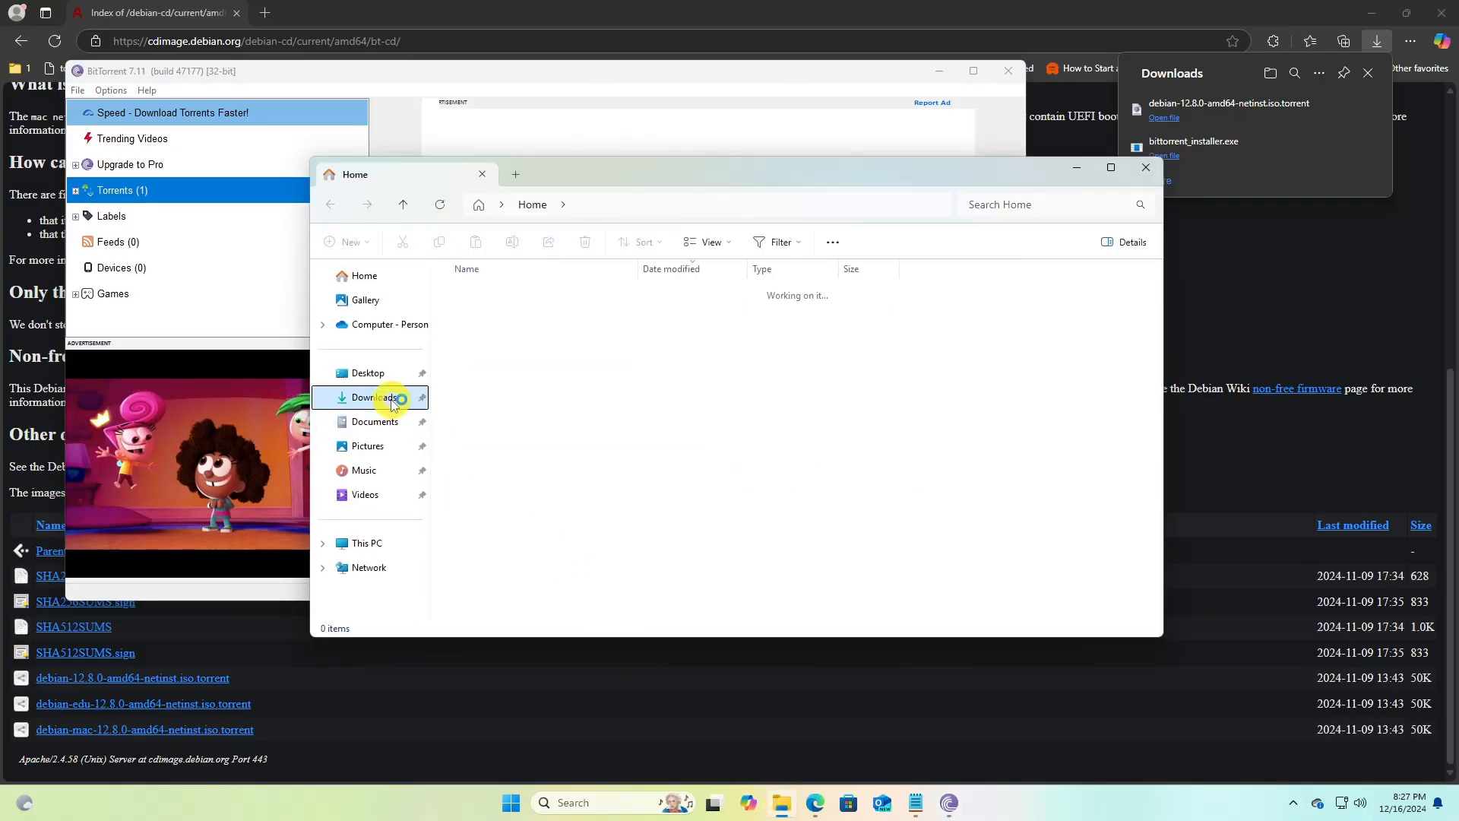
{"action": "left_click", "coordinate": [530, 314]}
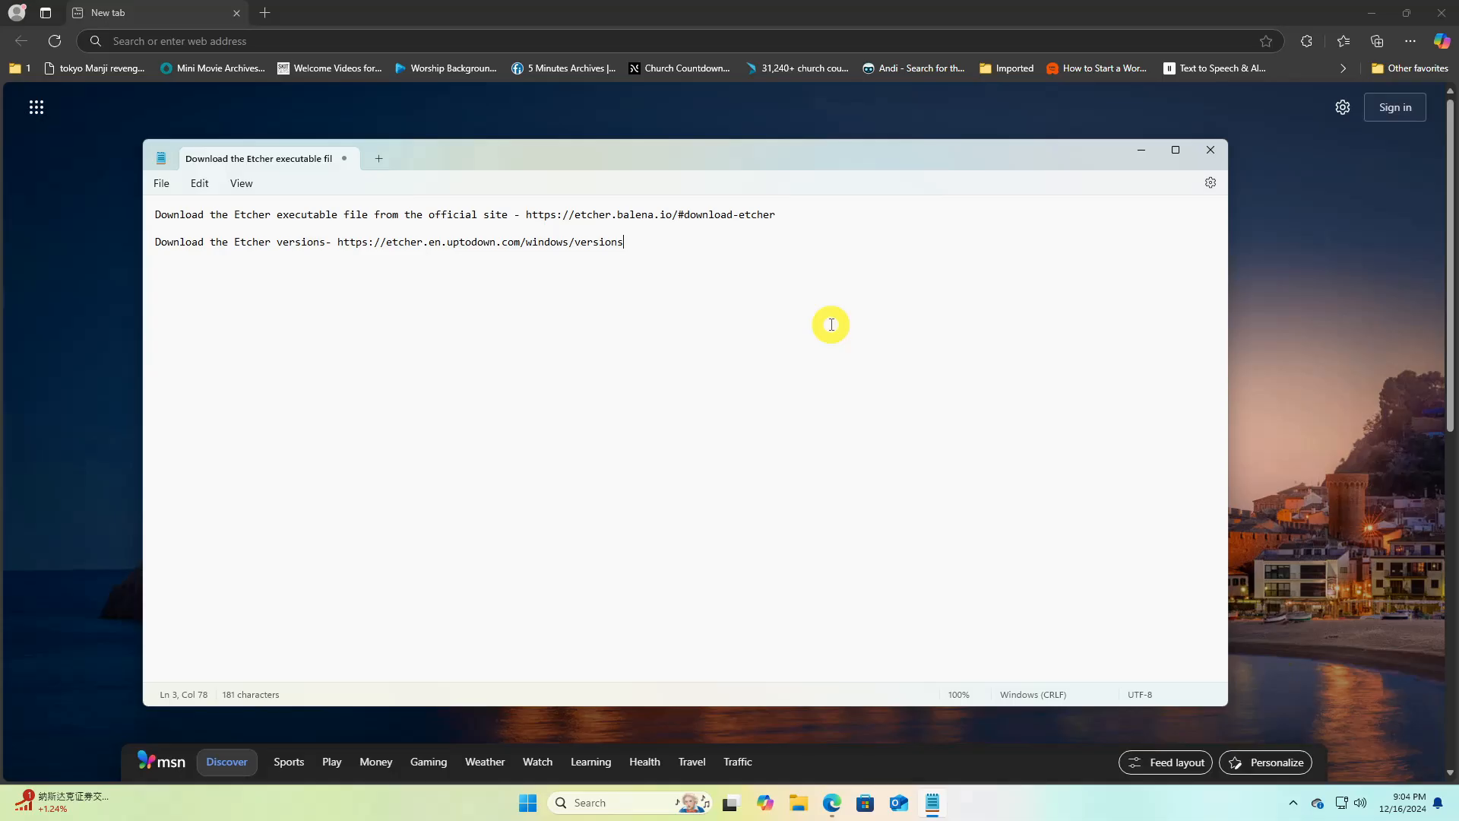
{"action": "left_click_drag", "start_coordinate": [639, 238], "coordinate": [355, 251]}
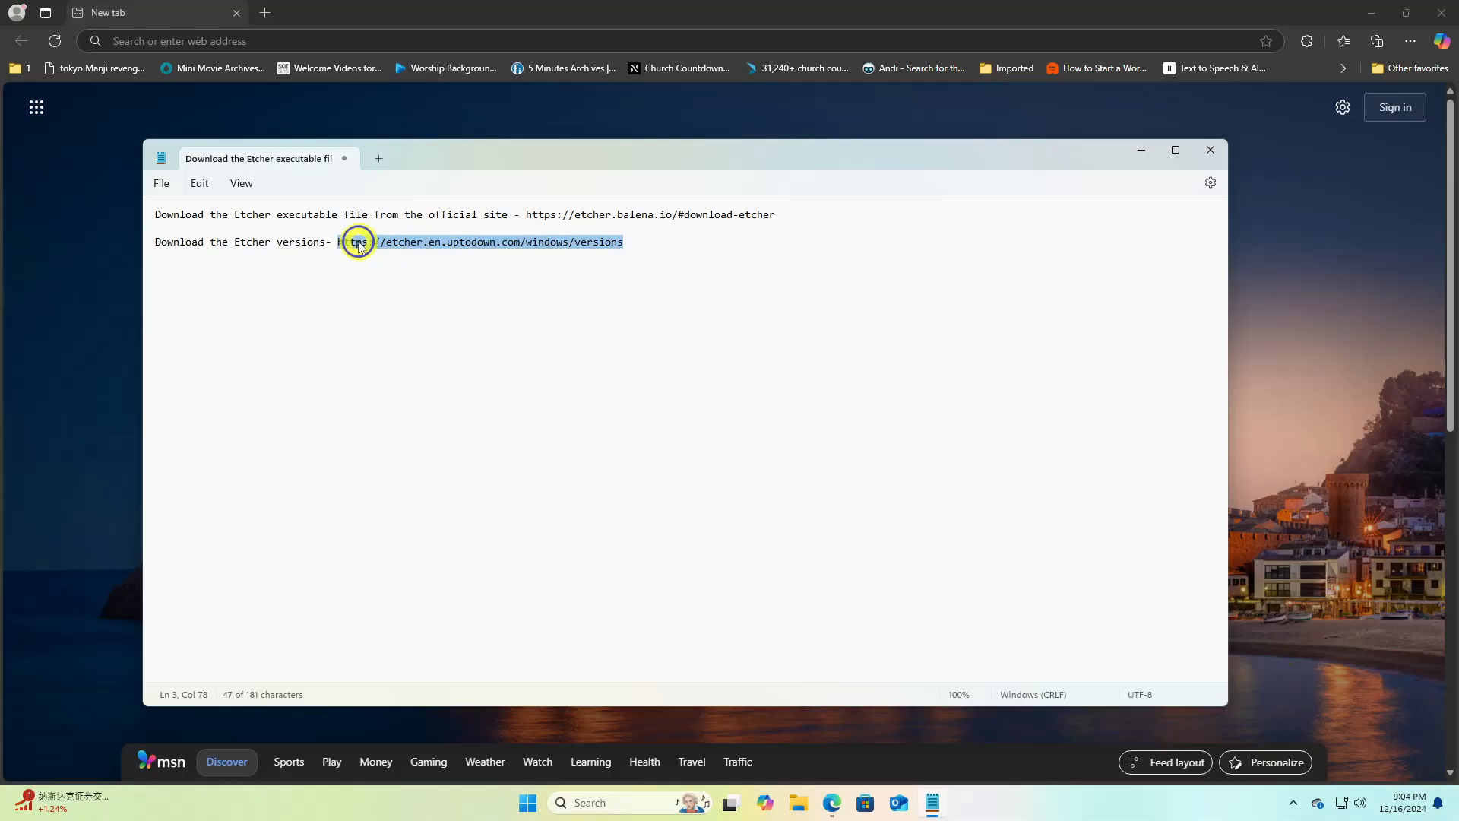
{"action": "right_click", "coordinate": [355, 248]}
{"action": "left_click", "coordinate": [401, 323]}
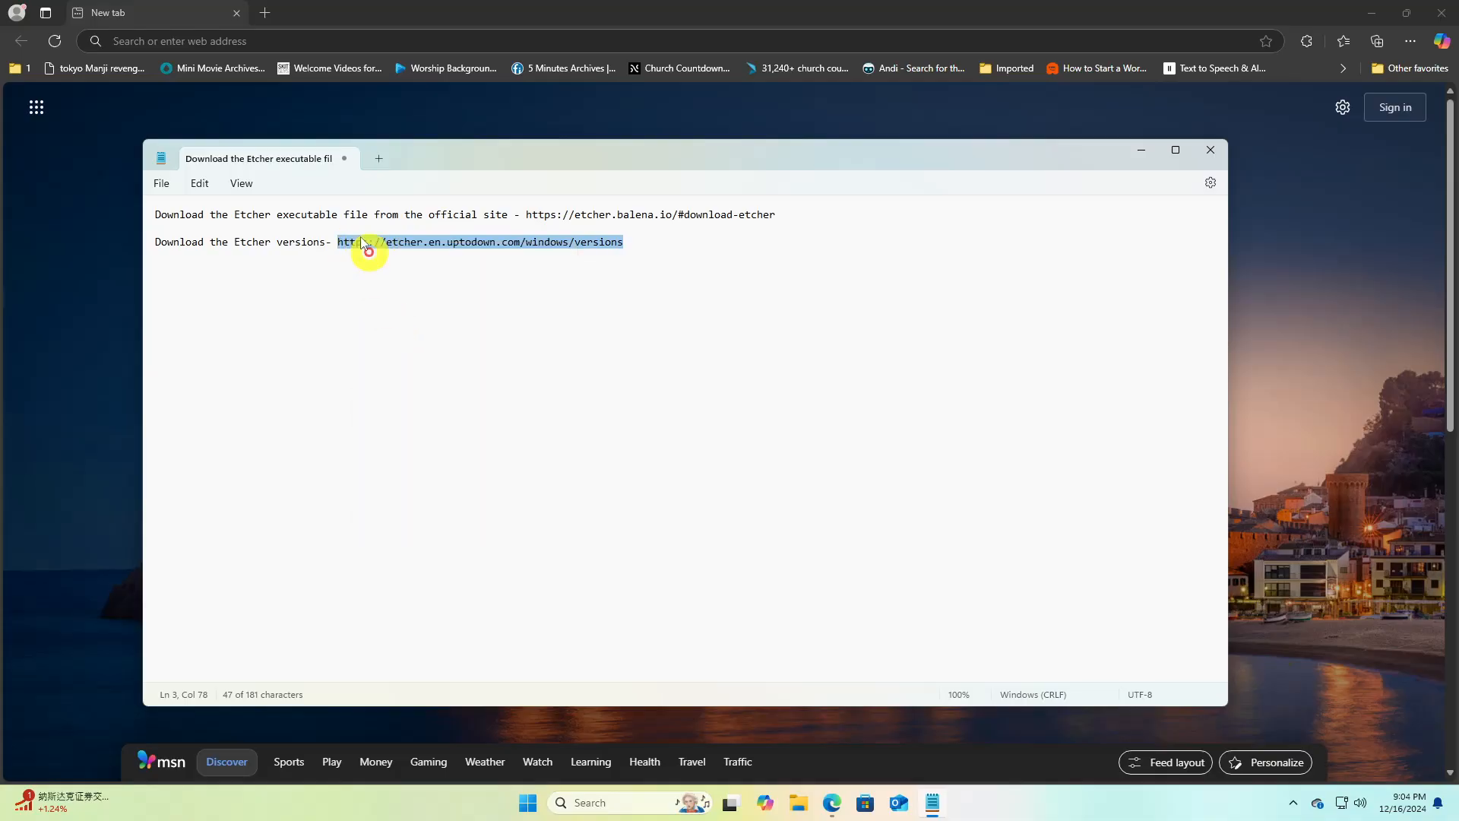
{"action": "left_click", "coordinate": [368, 41]}
{"action": "right_click", "coordinate": [367, 42]}
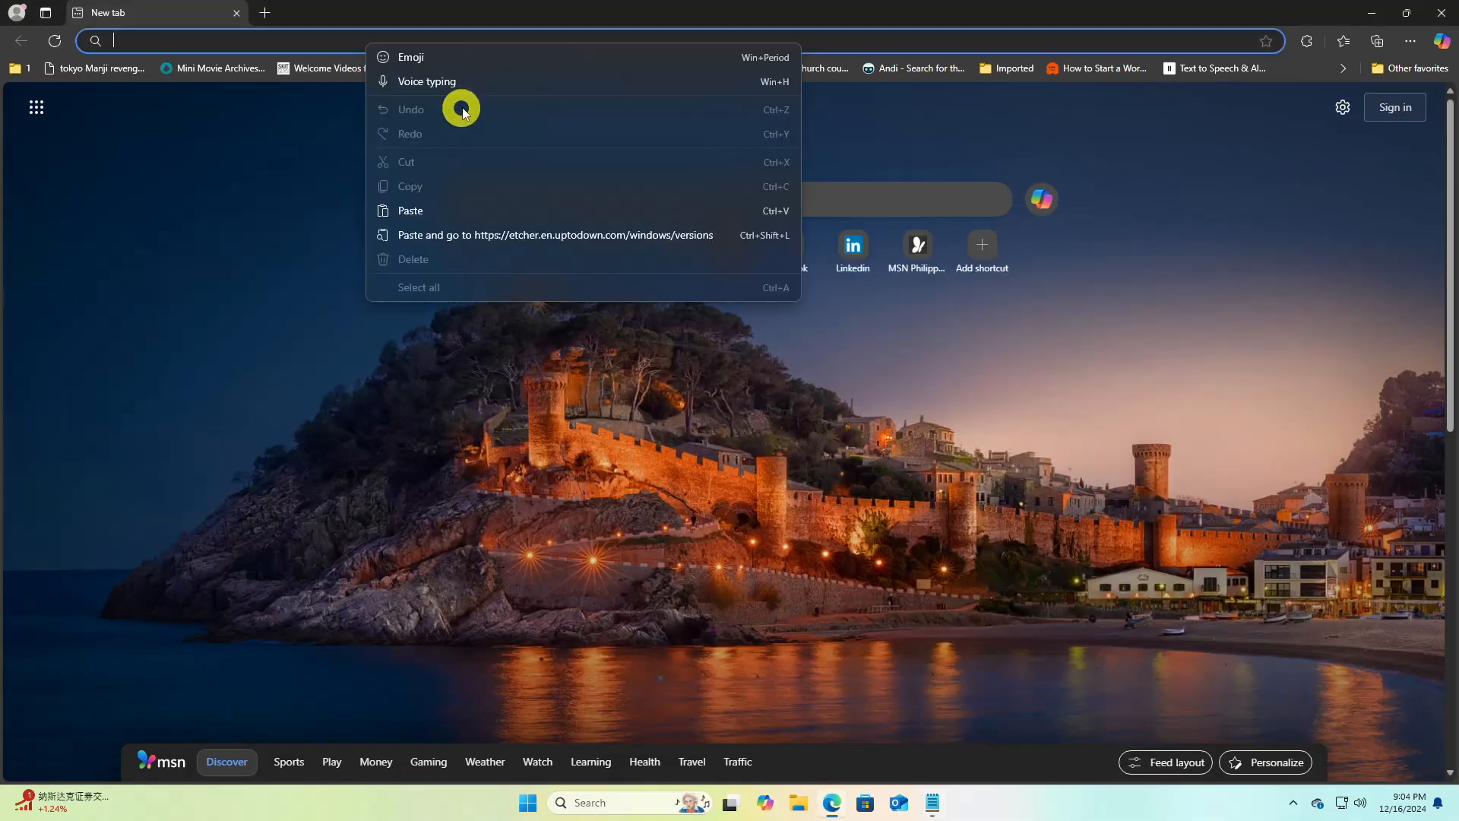
{"action": "left_click", "coordinate": [464, 237]}
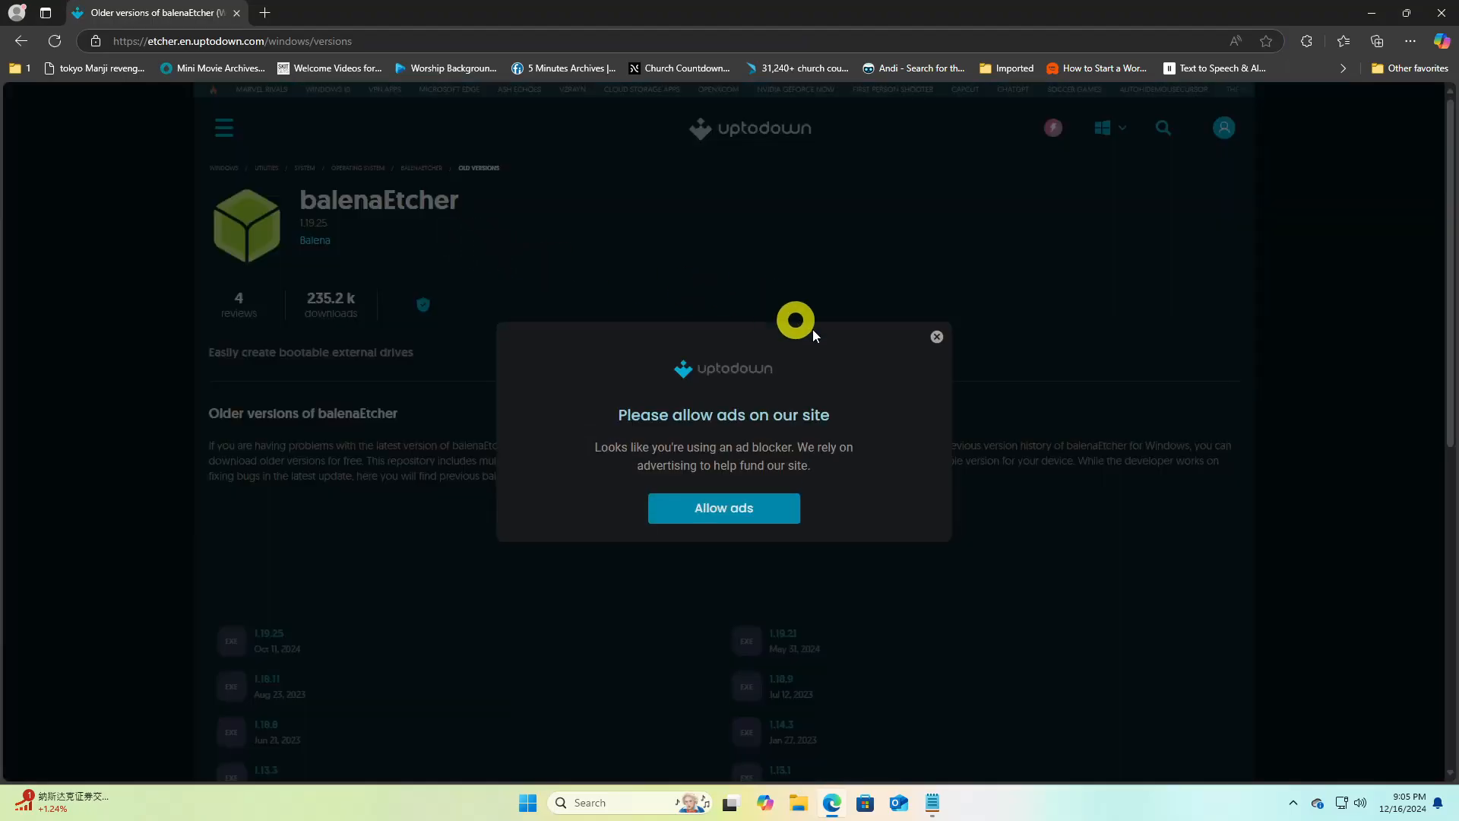
Dismiss the ad-blocker notice and open the page for version 1.18.11 among the older balenaEtcher versions
{"action": "left_click", "coordinate": [937, 337]}
{"action": "left_click_drag", "start_coordinate": [1451, 322], "coordinate": [1451, 431]}
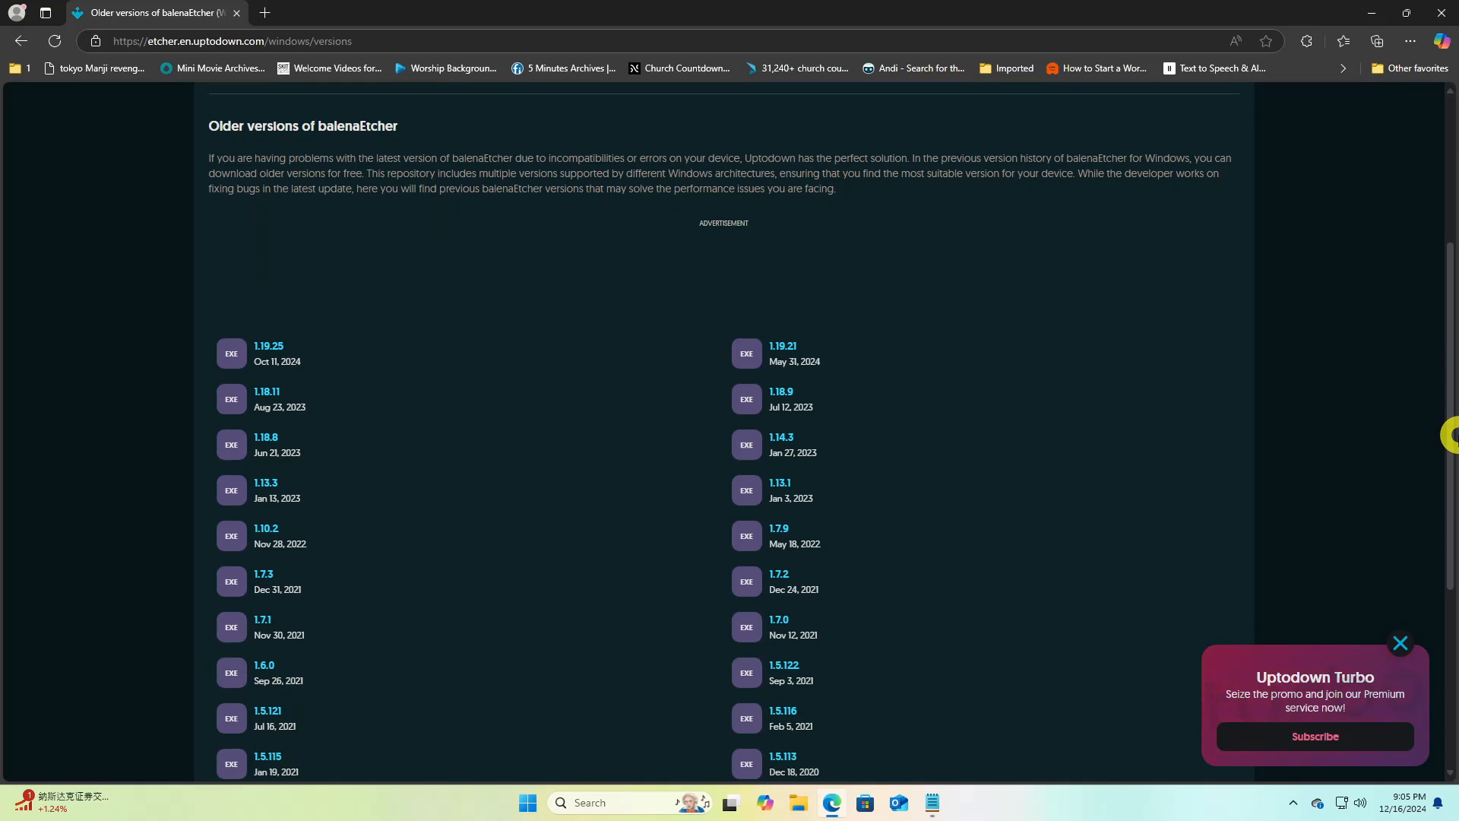
{"action": "left_click", "coordinate": [299, 403]}
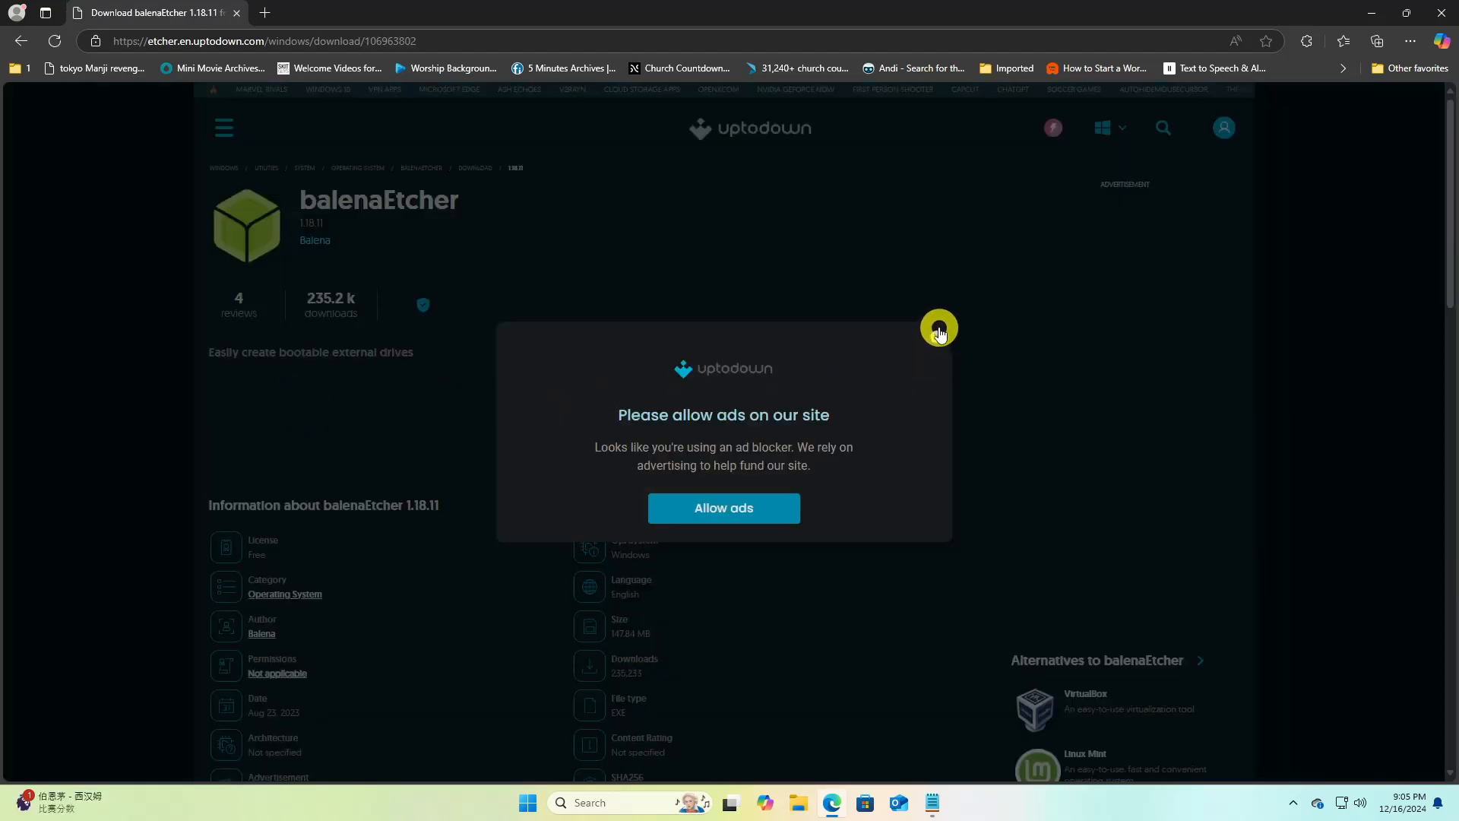
Download balenaEtcher 1.18.11 from its page and install it, accepting the license agreement
{"action": "left_click", "coordinate": [937, 337]}
{"action": "left_click_drag", "start_coordinate": [1451, 225], "coordinate": [1452, 471]}
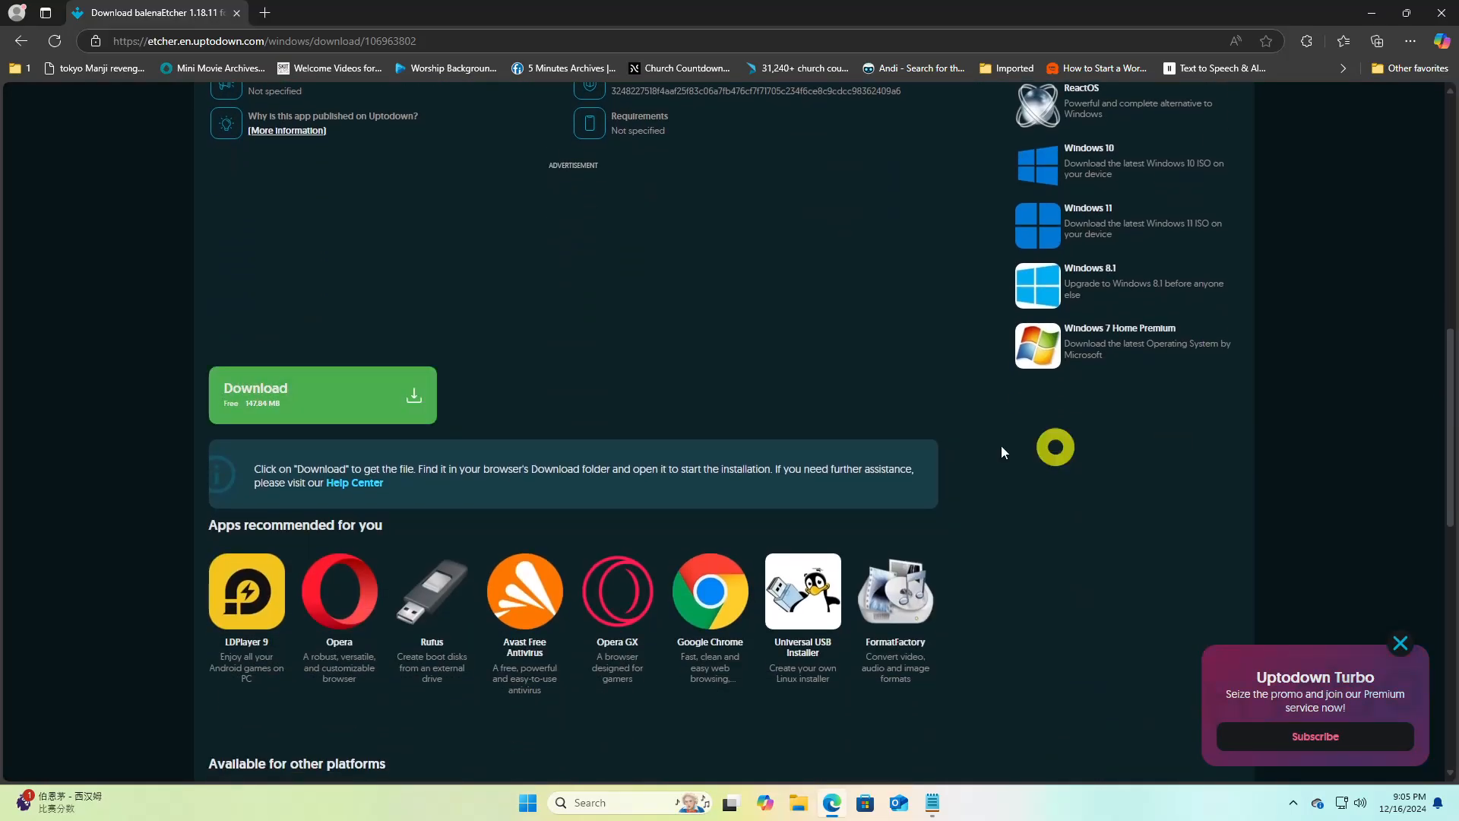
{"action": "left_click", "coordinate": [372, 410]}
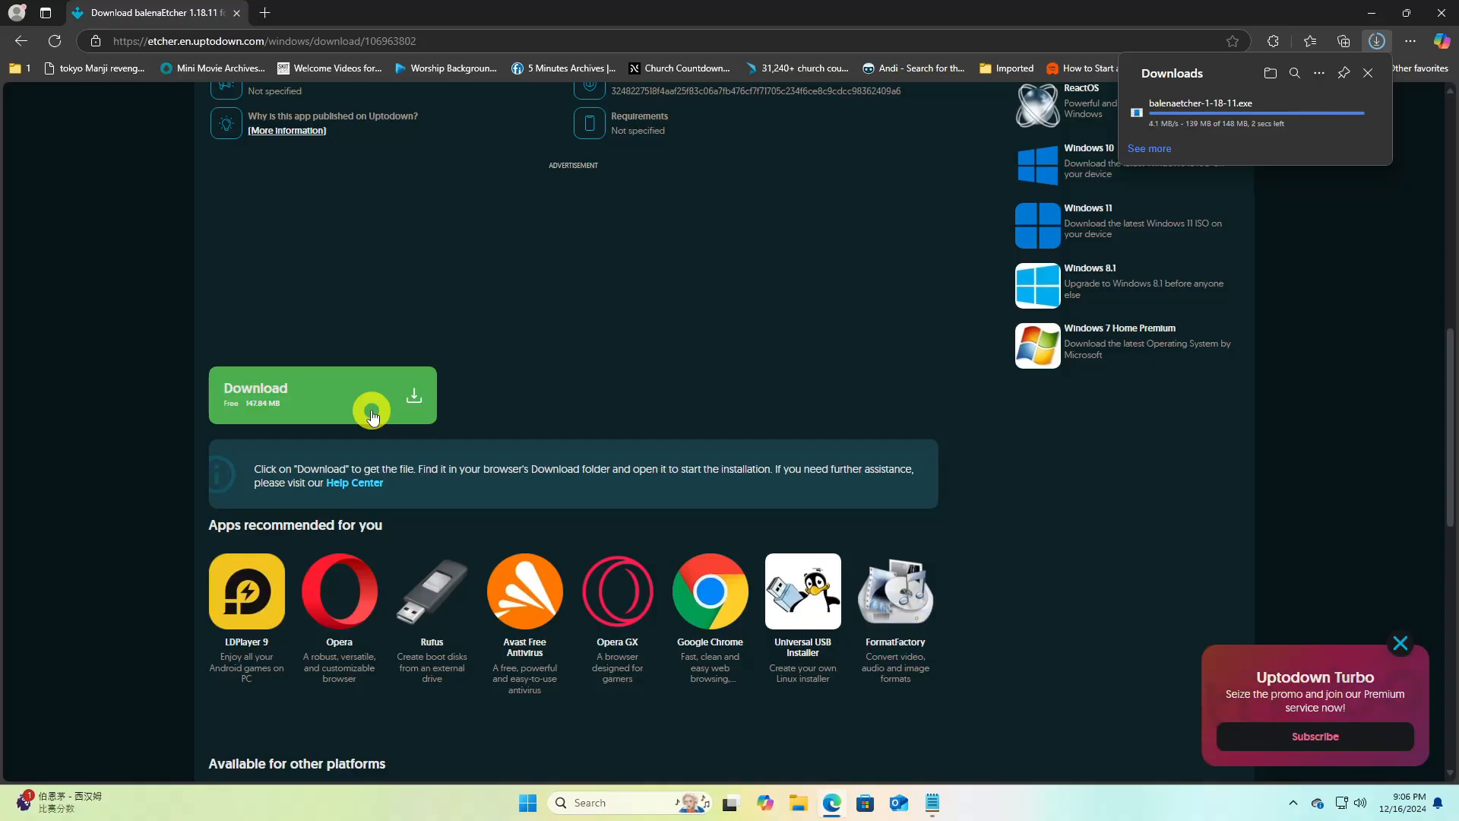
{"action": "left_click", "coordinate": [1214, 110]}
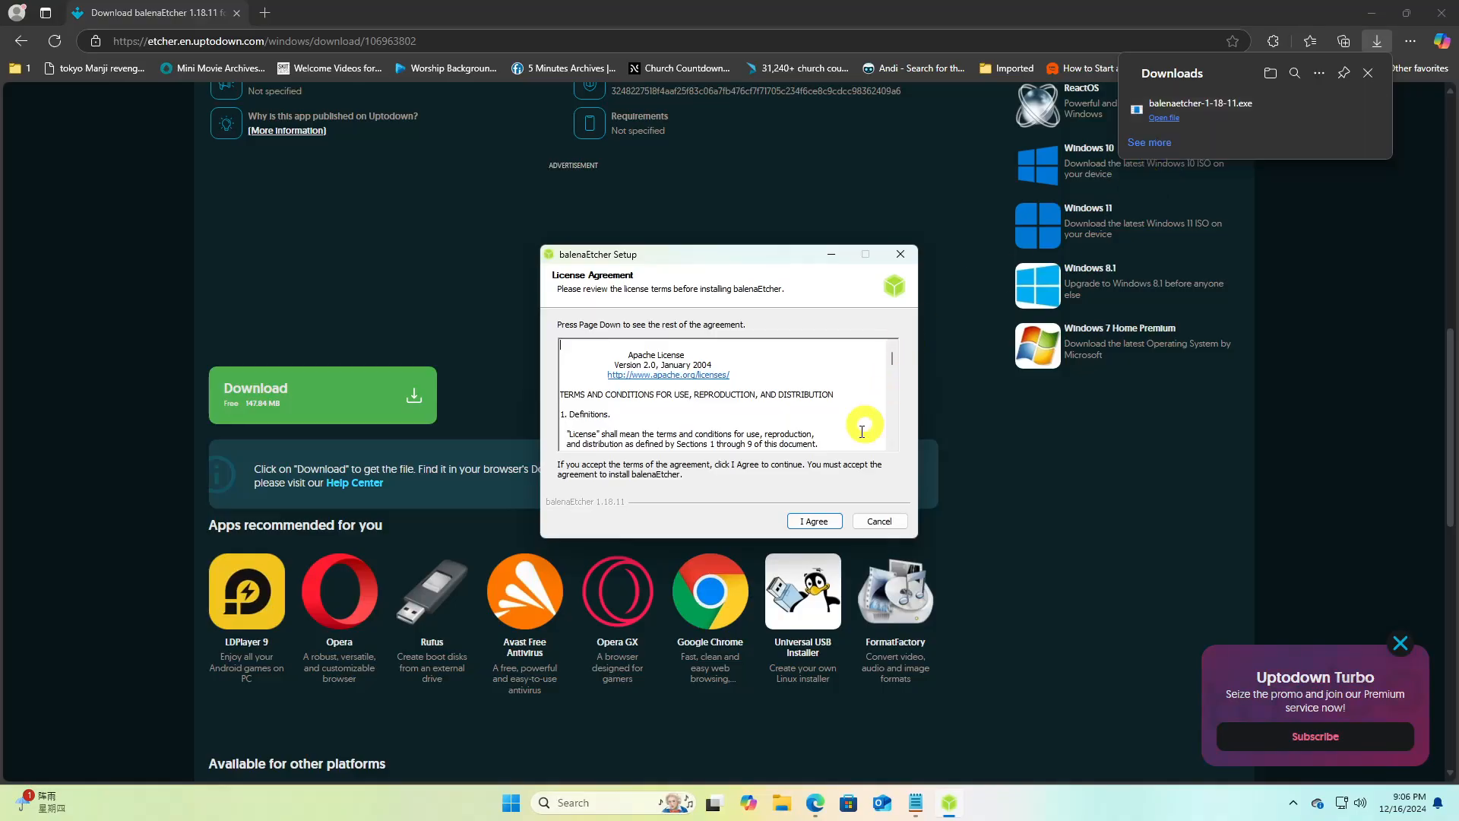
{"action": "left_click", "coordinate": [813, 520]}
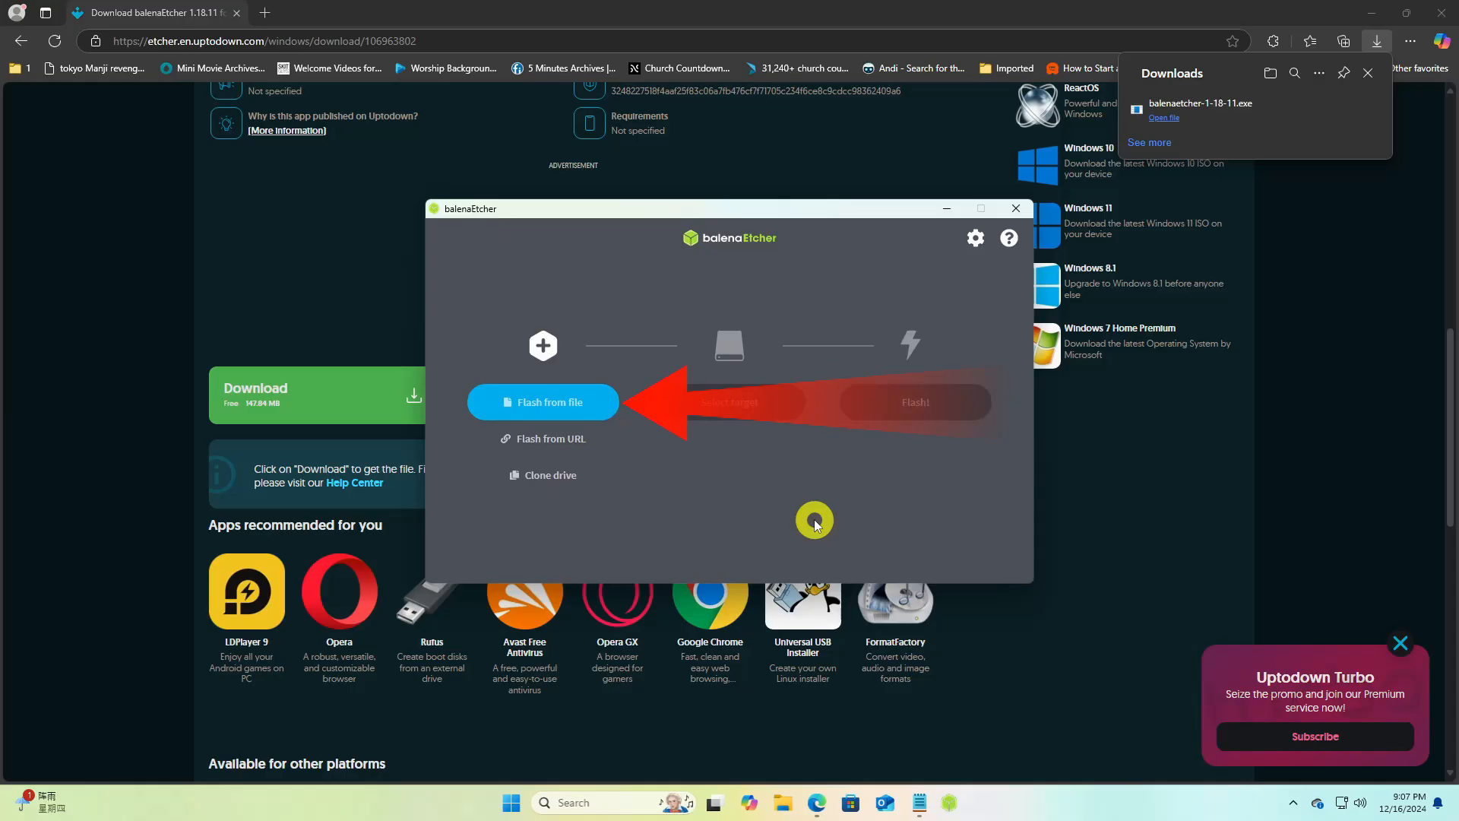
Load debian-12.8.0-amd64-netinst from the Downloads folder as the image file to flash in balenaEtcher
{"action": "left_click", "coordinate": [559, 405]}
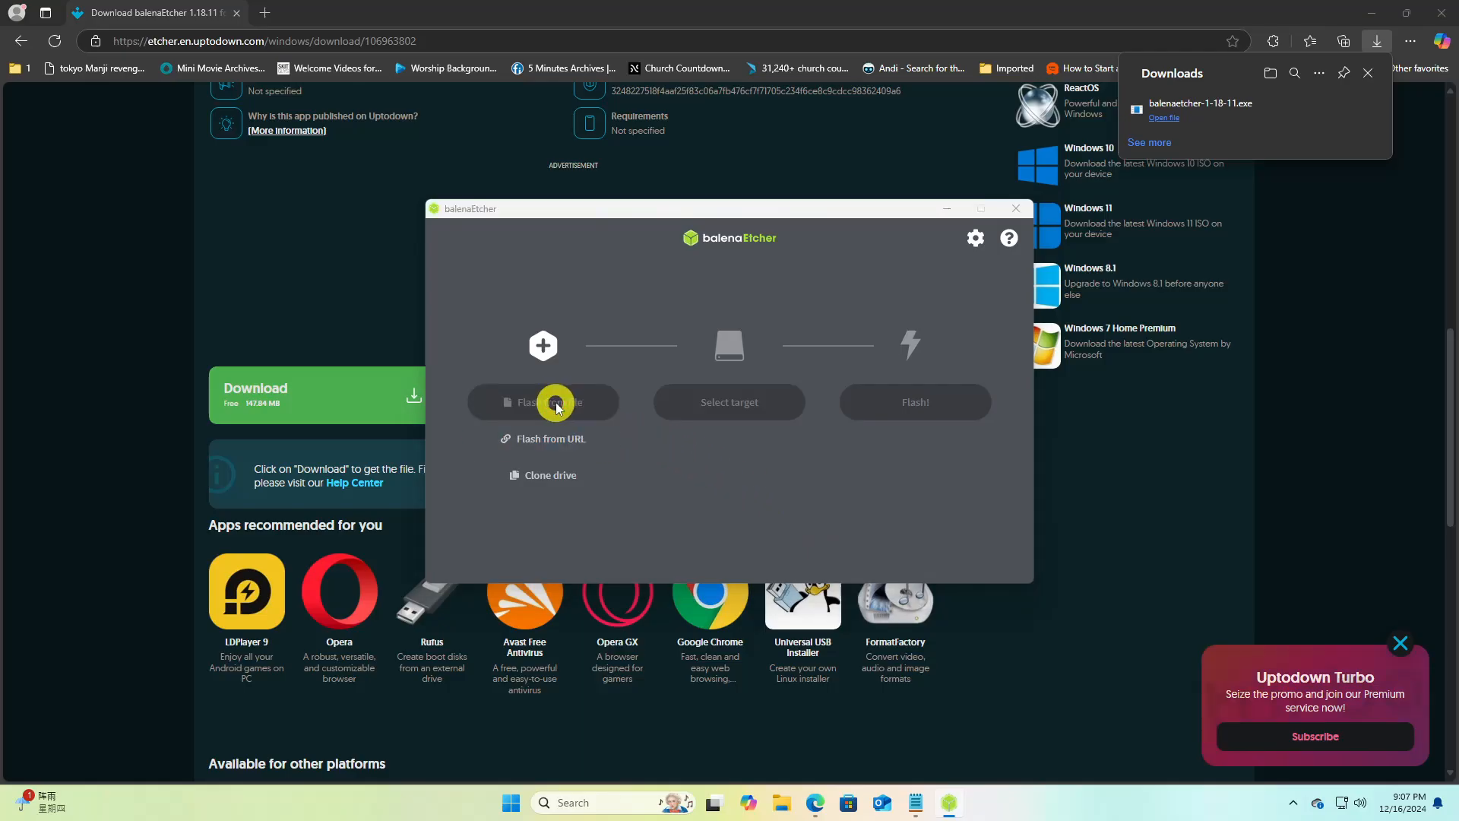
{"action": "left_click", "coordinate": [637, 361]}
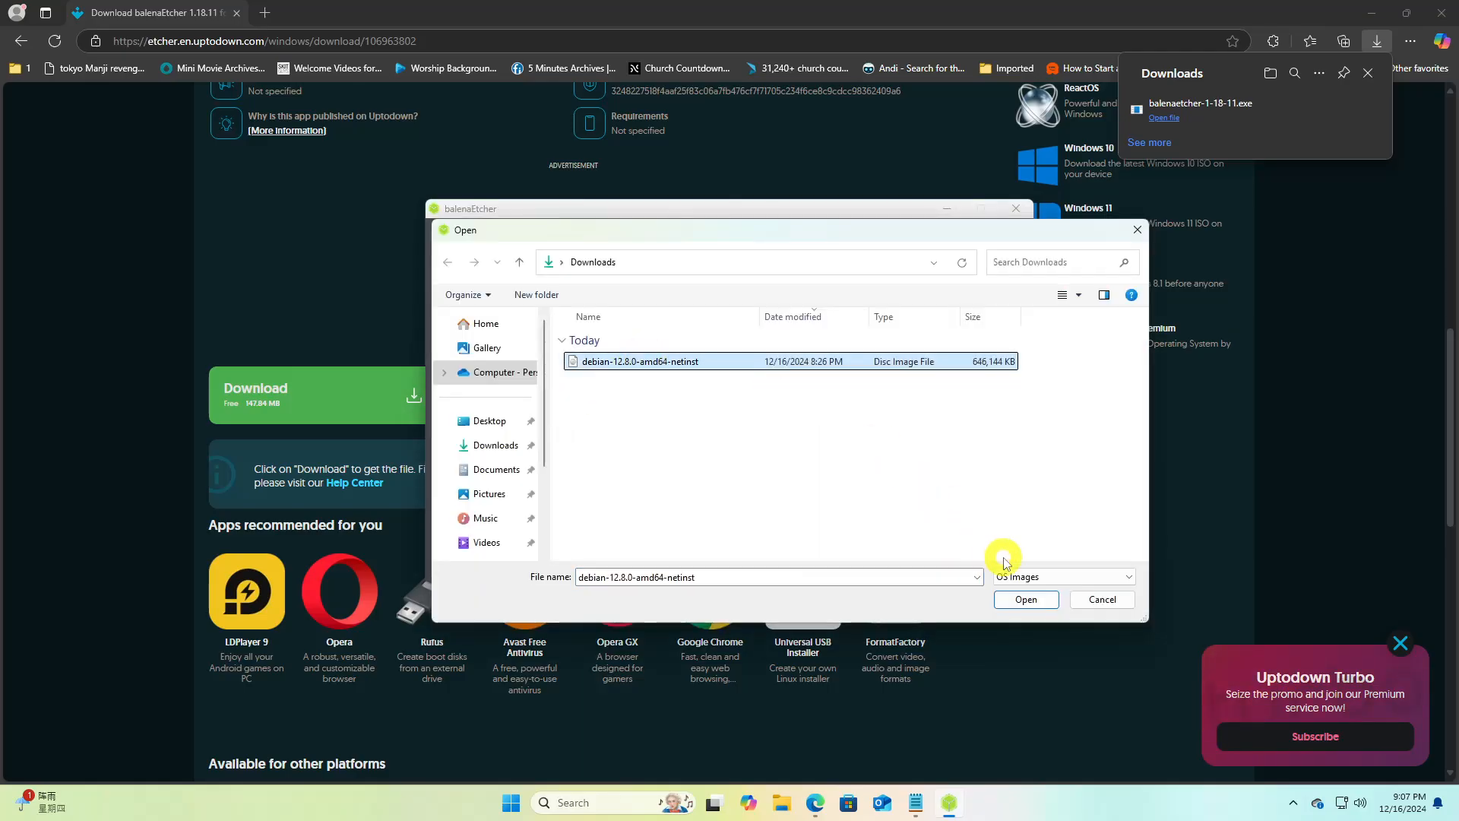
{"action": "left_click", "coordinate": [1022, 600]}
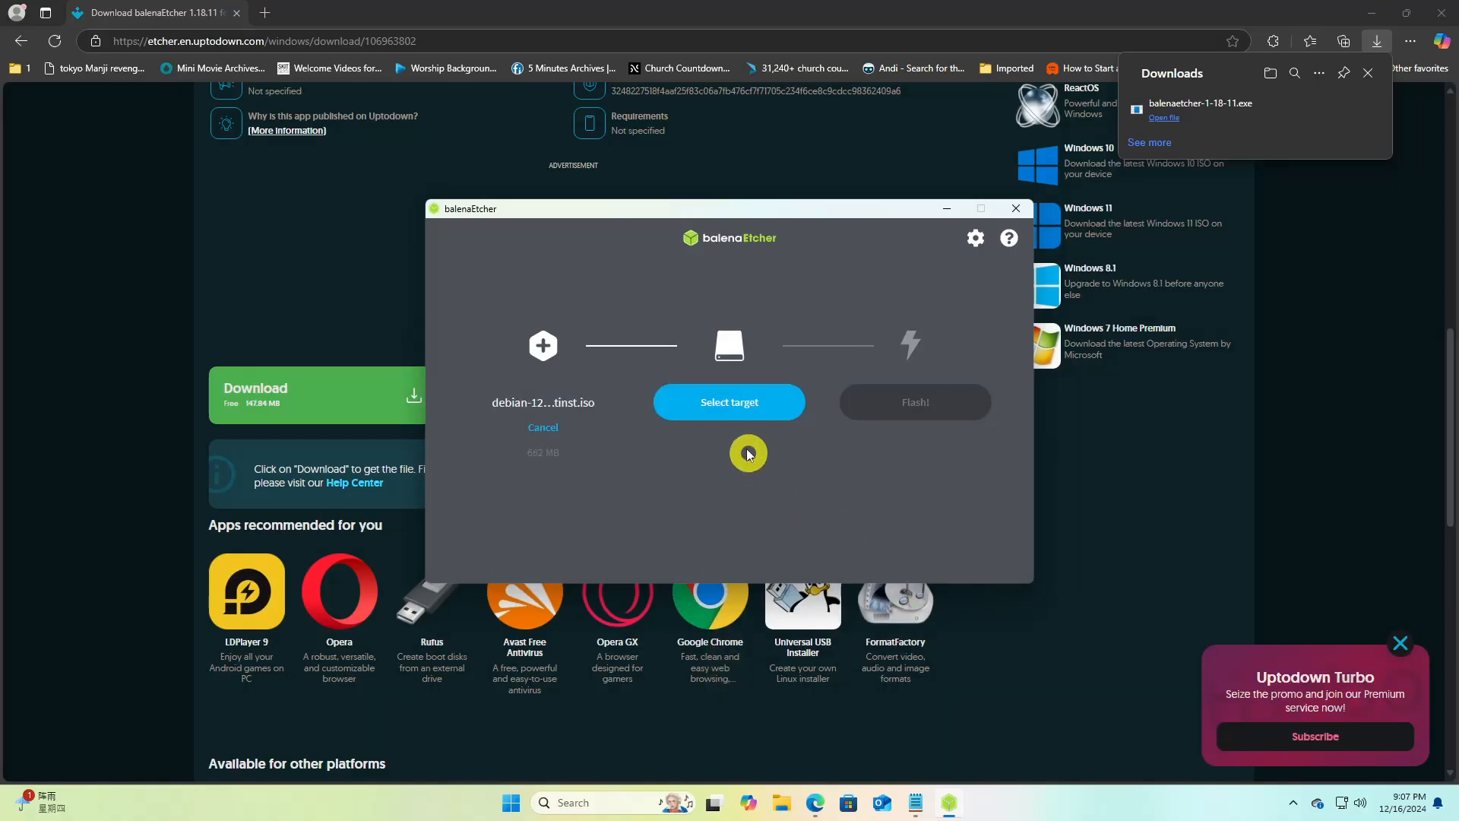
Choose the General UDisk USB Device on E:\ as the target and flash the Debian image to it
{"action": "left_click", "coordinate": [730, 402]}
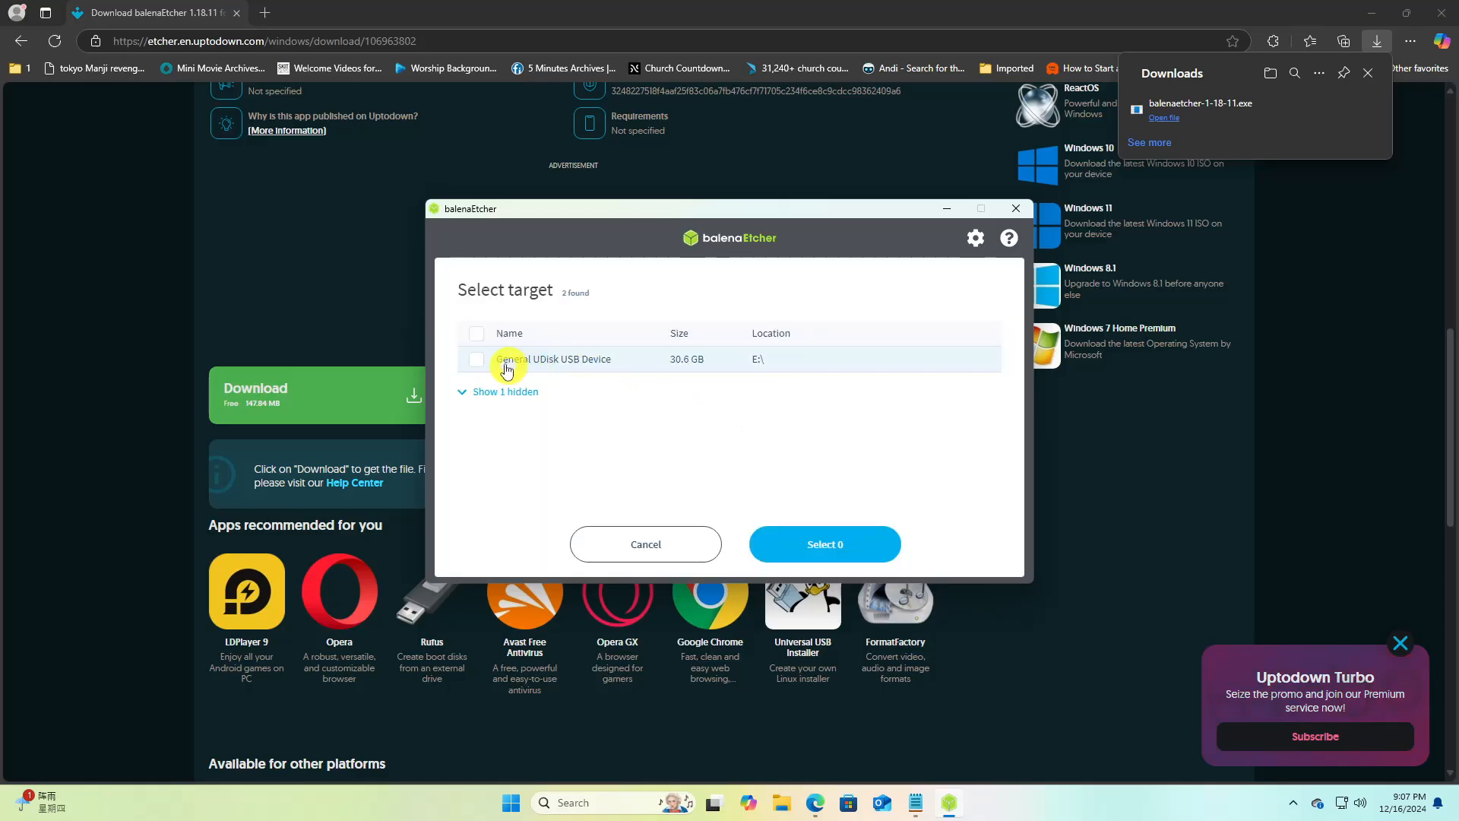
{"action": "left_click", "coordinate": [483, 361]}
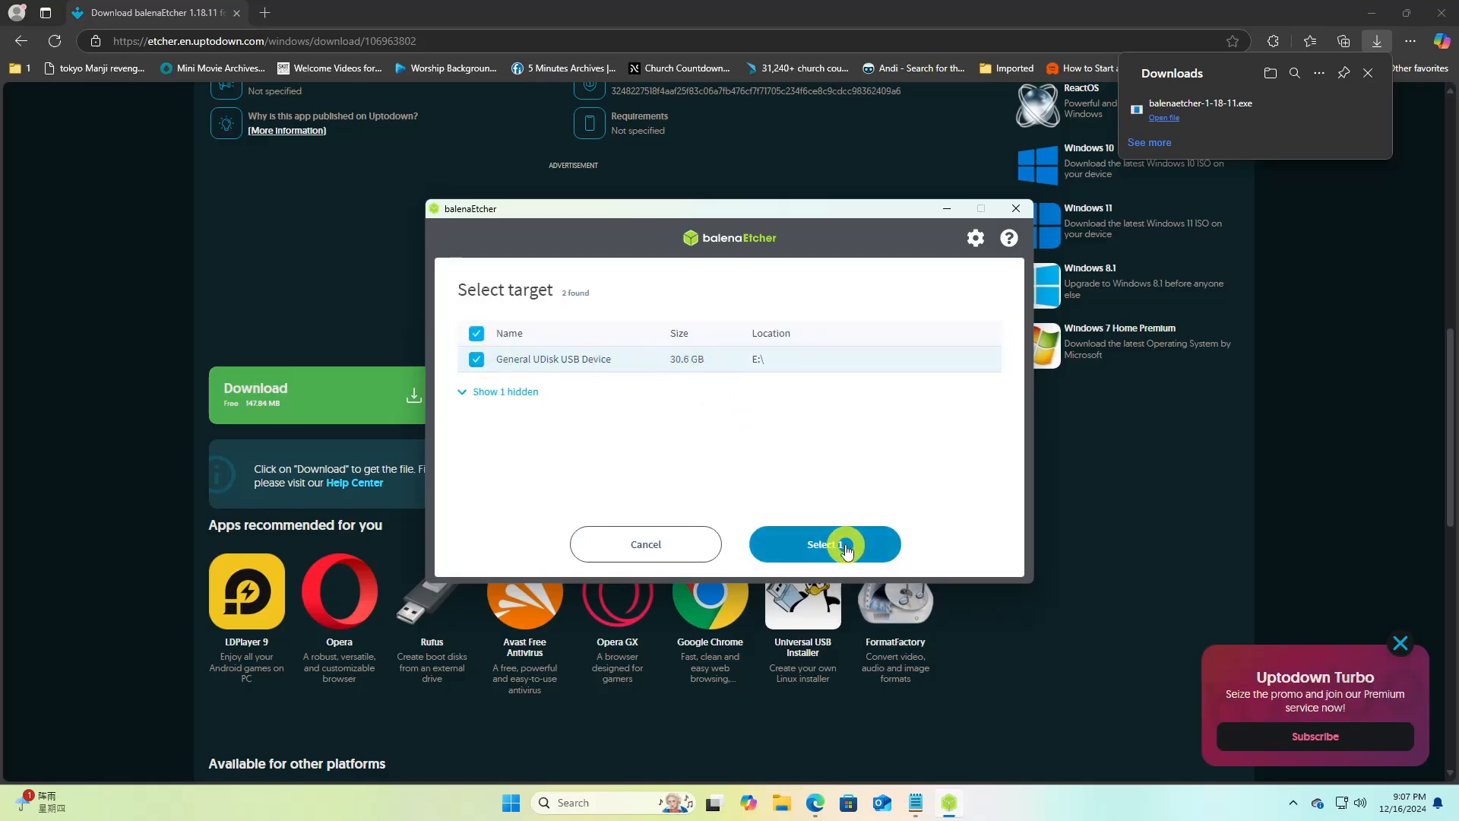
{"action": "left_click", "coordinate": [845, 545]}
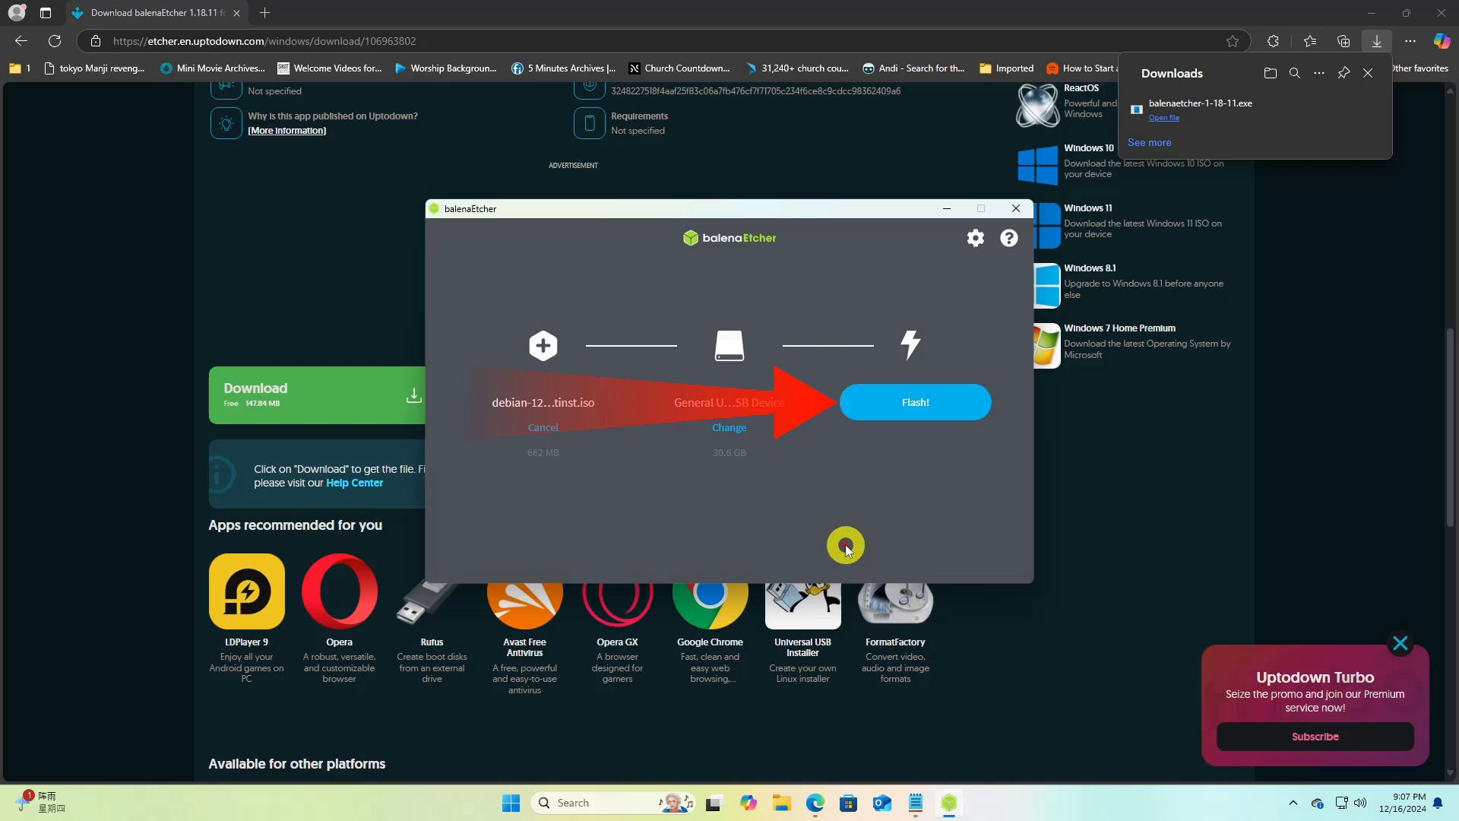
{"action": "left_click", "coordinate": [916, 403]}
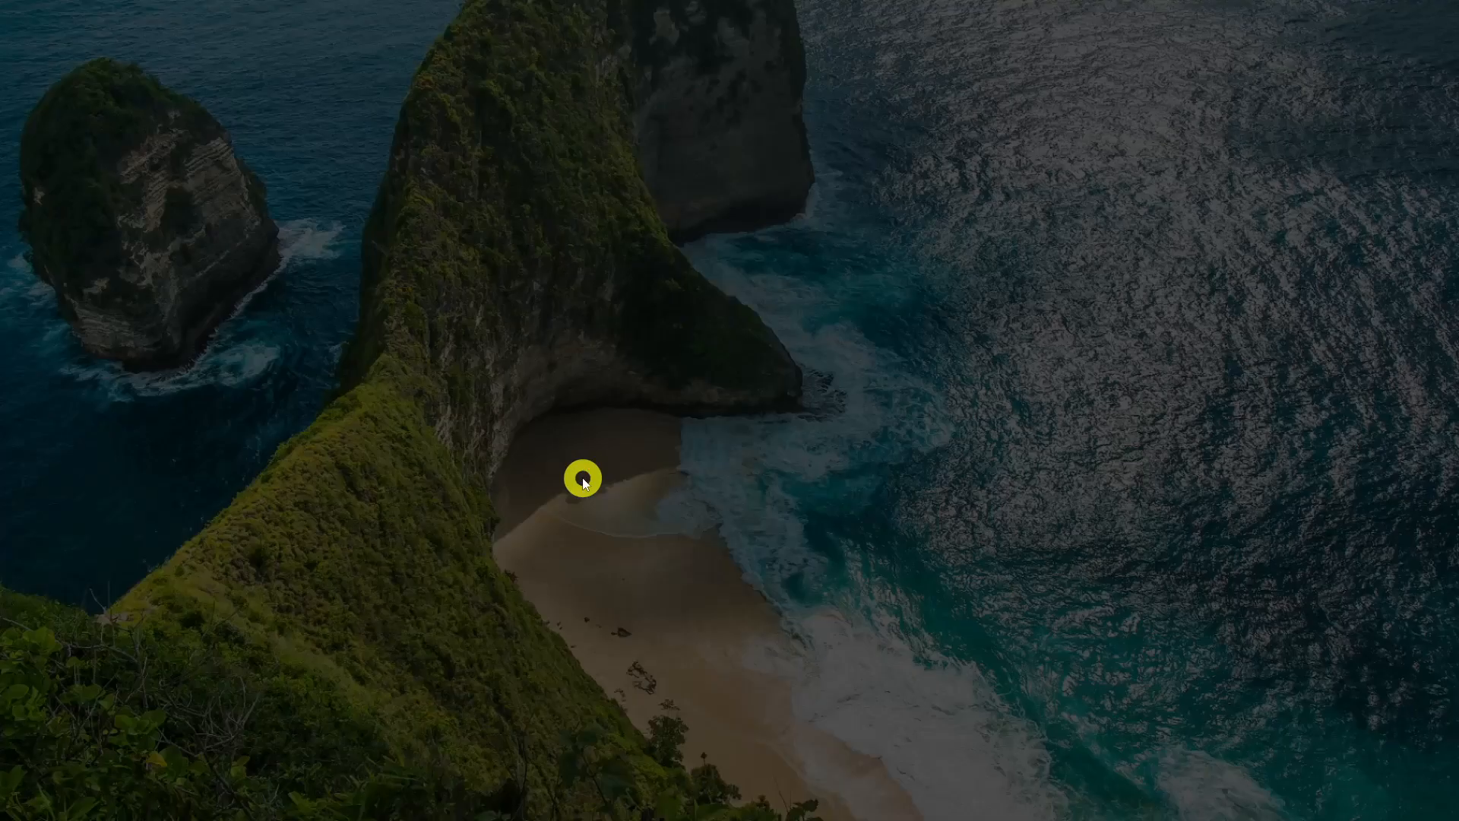
{"action": "left_click", "coordinate": [631, 522]}
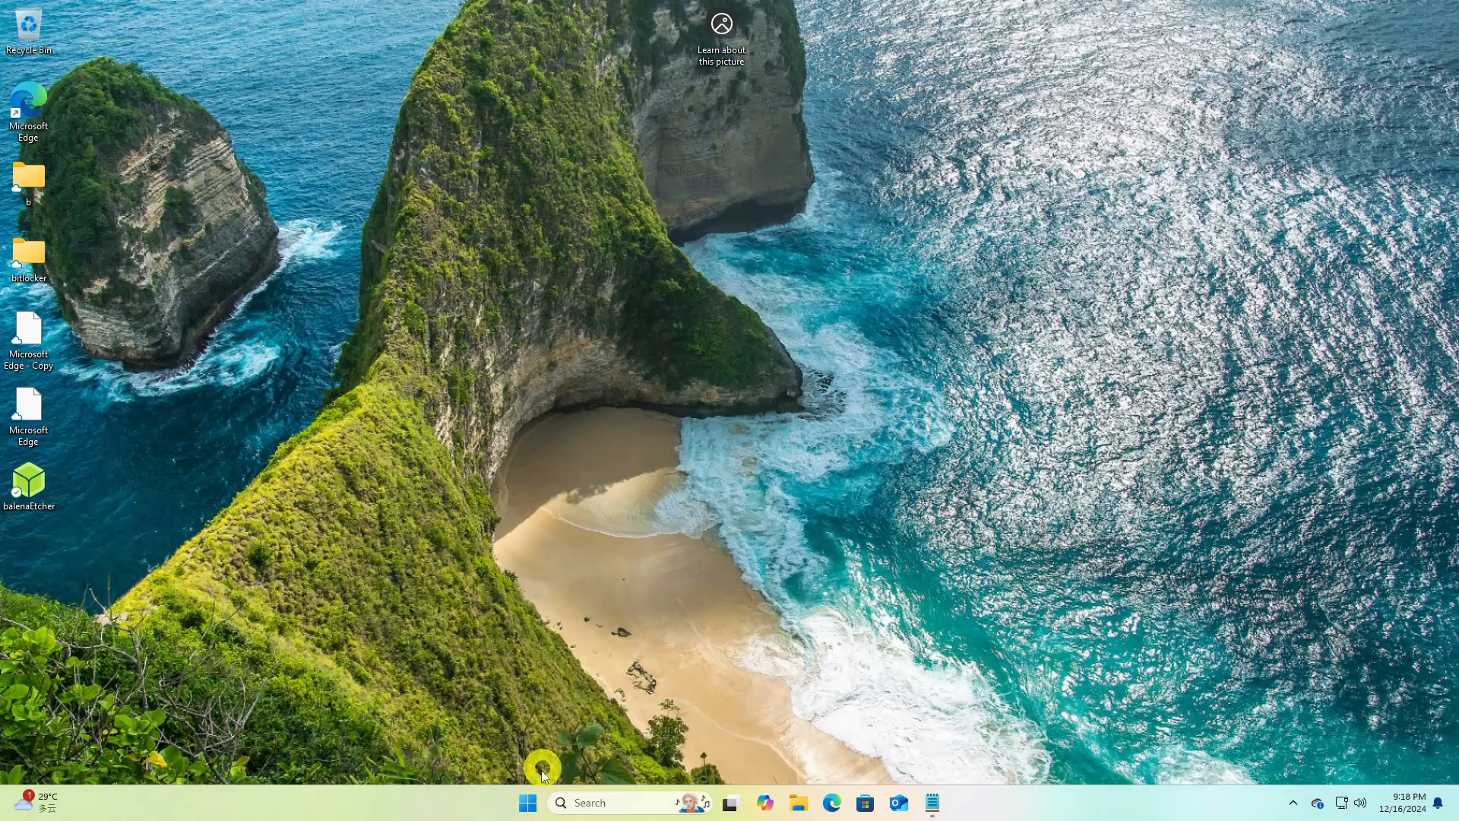
Open Windows PowerShell maximized and run Get-Disk to check the partition style of the disks
{"action": "left_click", "coordinate": [529, 804]}
{"action": "type", "text": "powershell"}
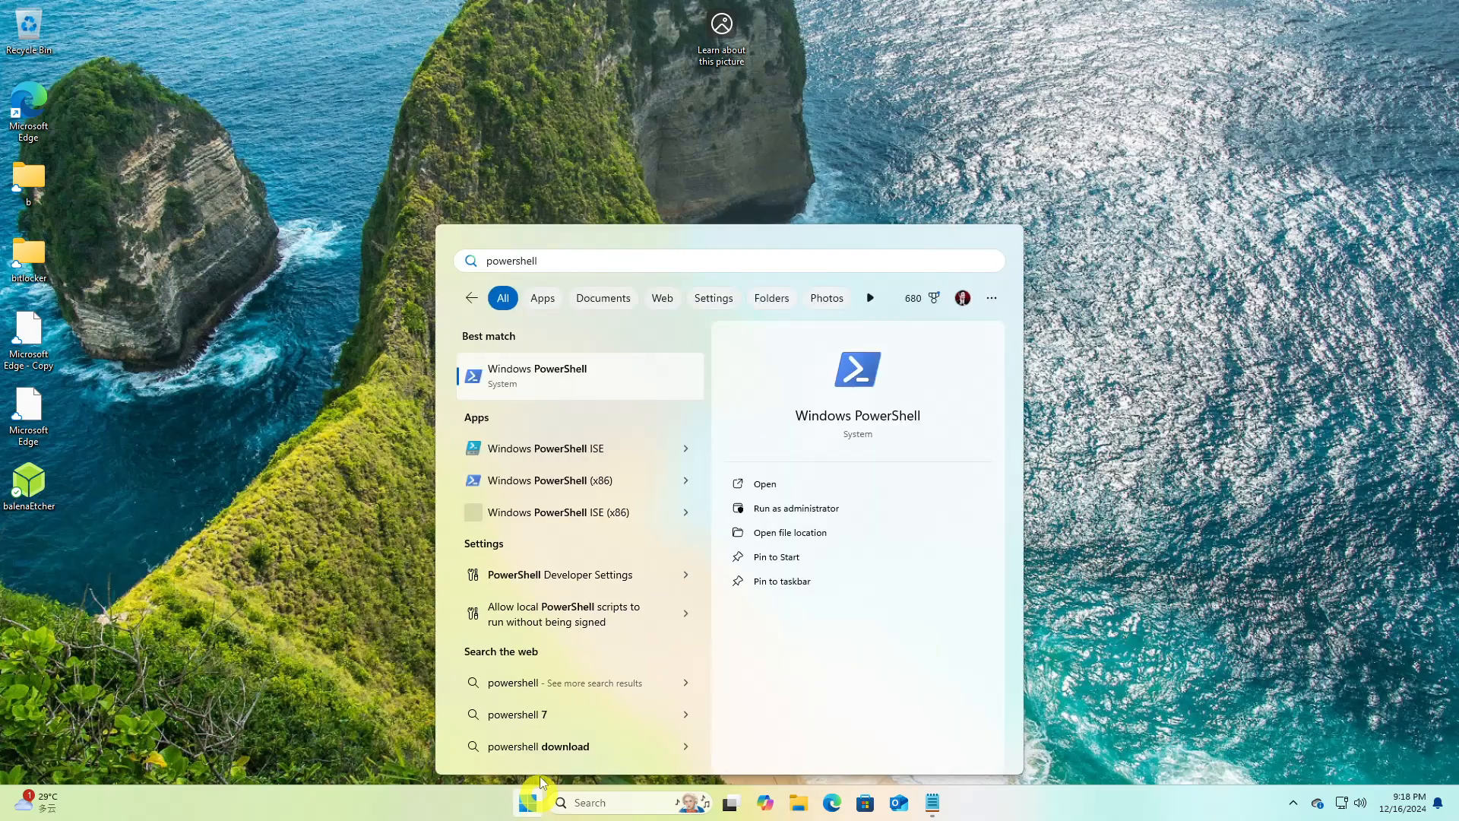
{"action": "left_click", "coordinate": [569, 375]}
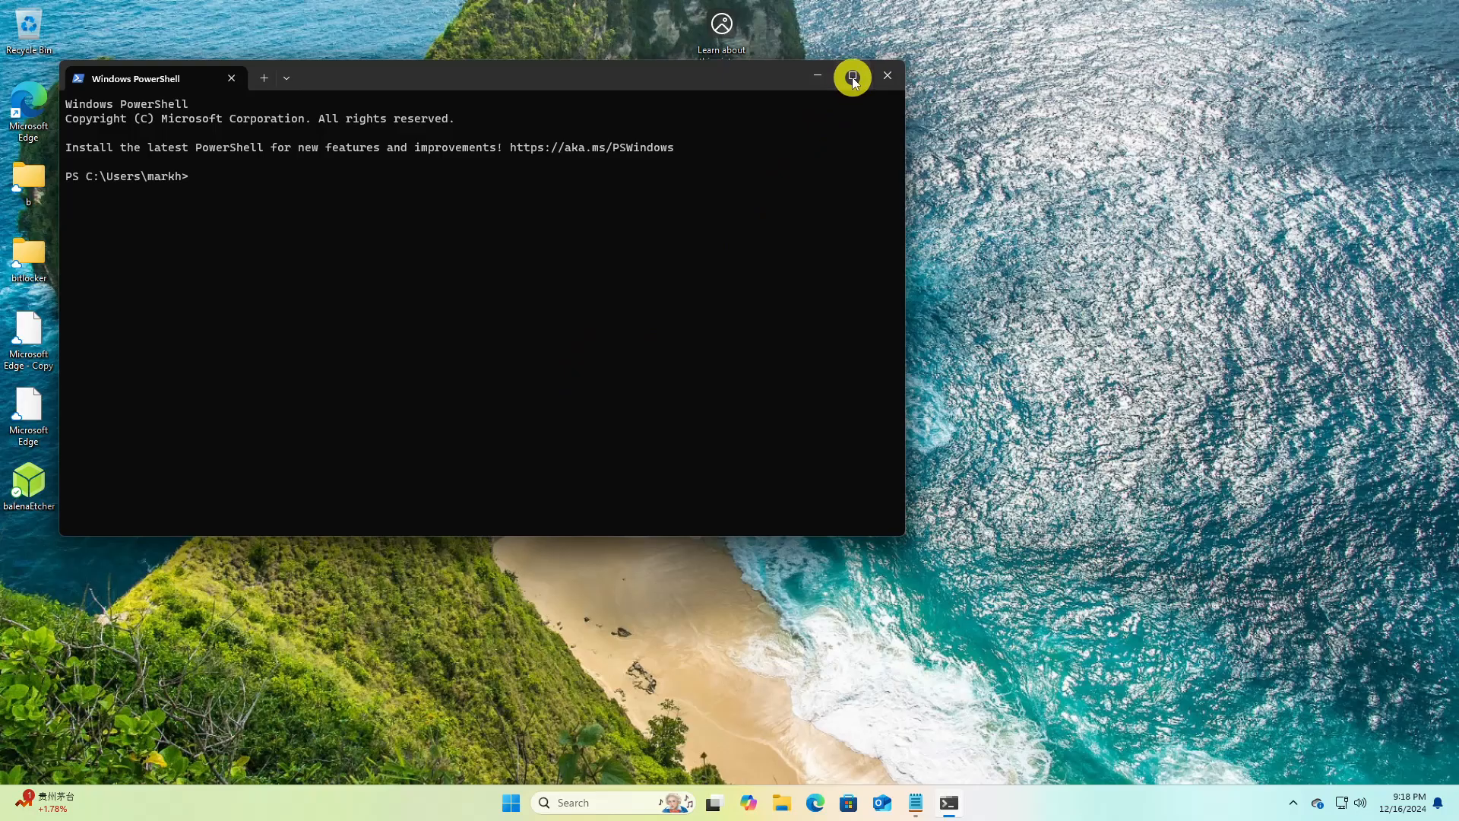
{"action": "left_click", "coordinate": [852, 75]}
{"action": "type", "text": "Get-Disk"}
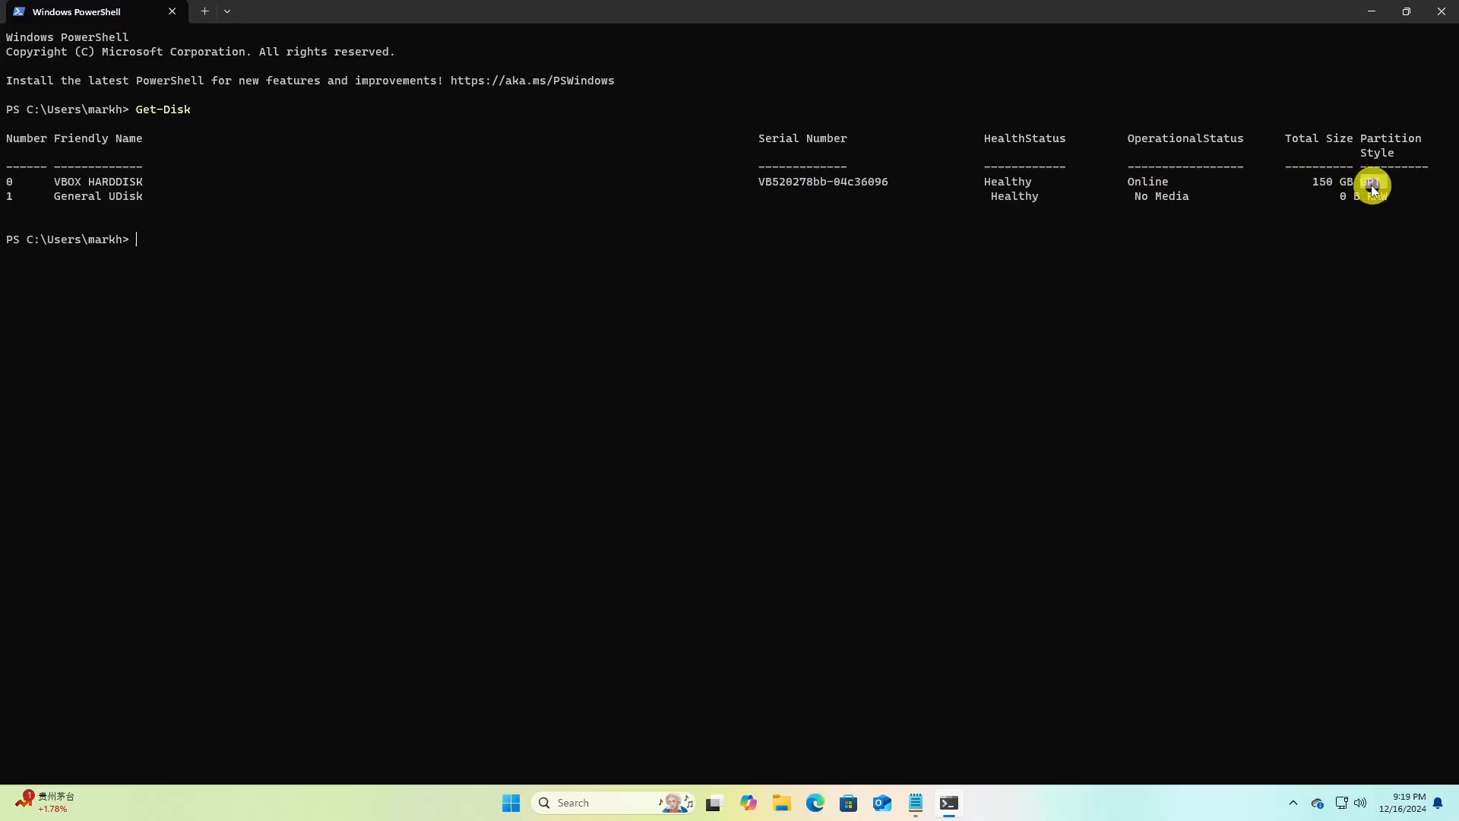
{"action": "left_click", "coordinate": [1378, 240]}
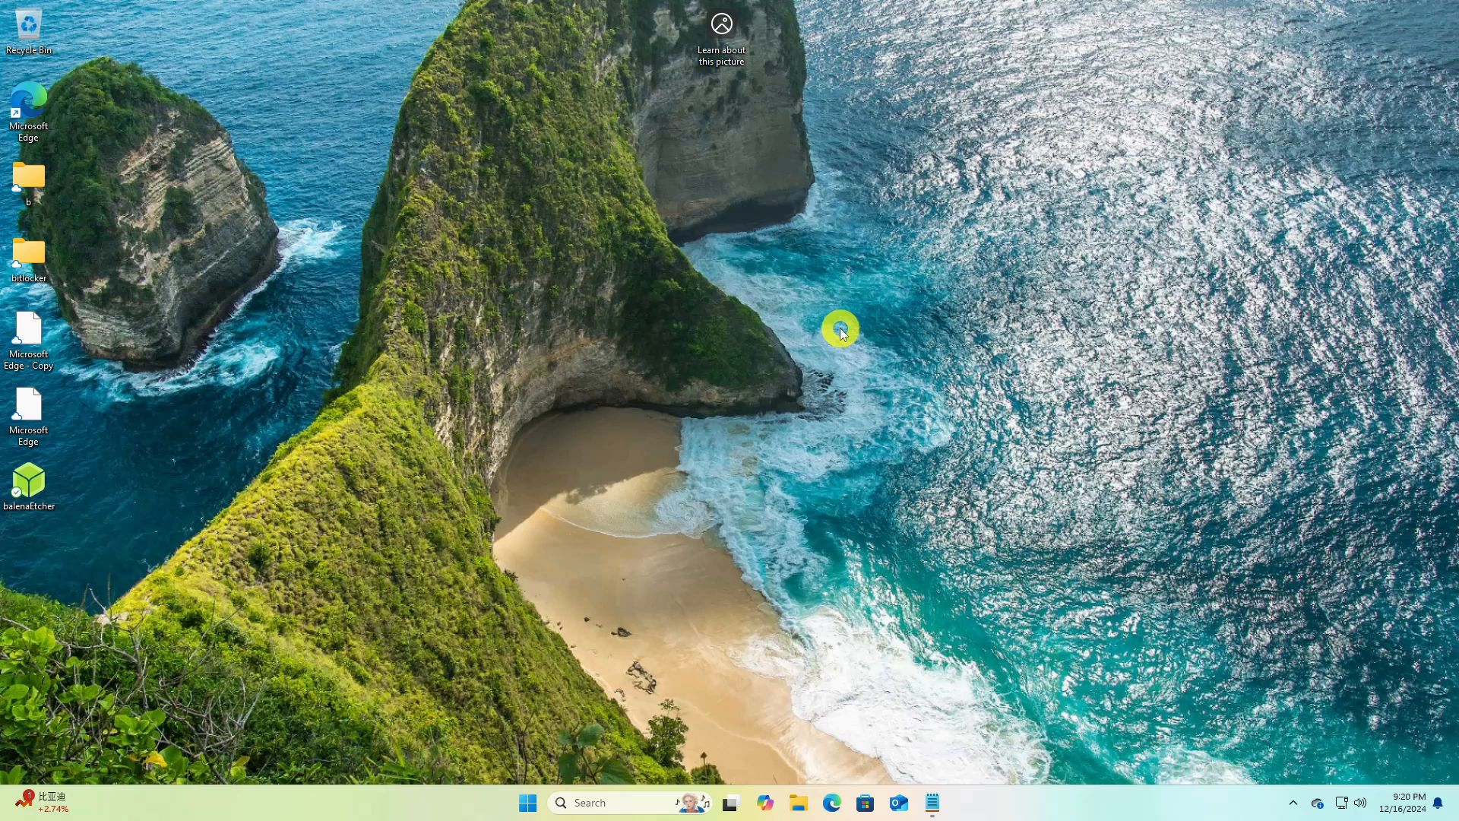
Open System Information maximized and check the BIOS Mode entry in the system summary
{"action": "left_click", "coordinate": [530, 803]}
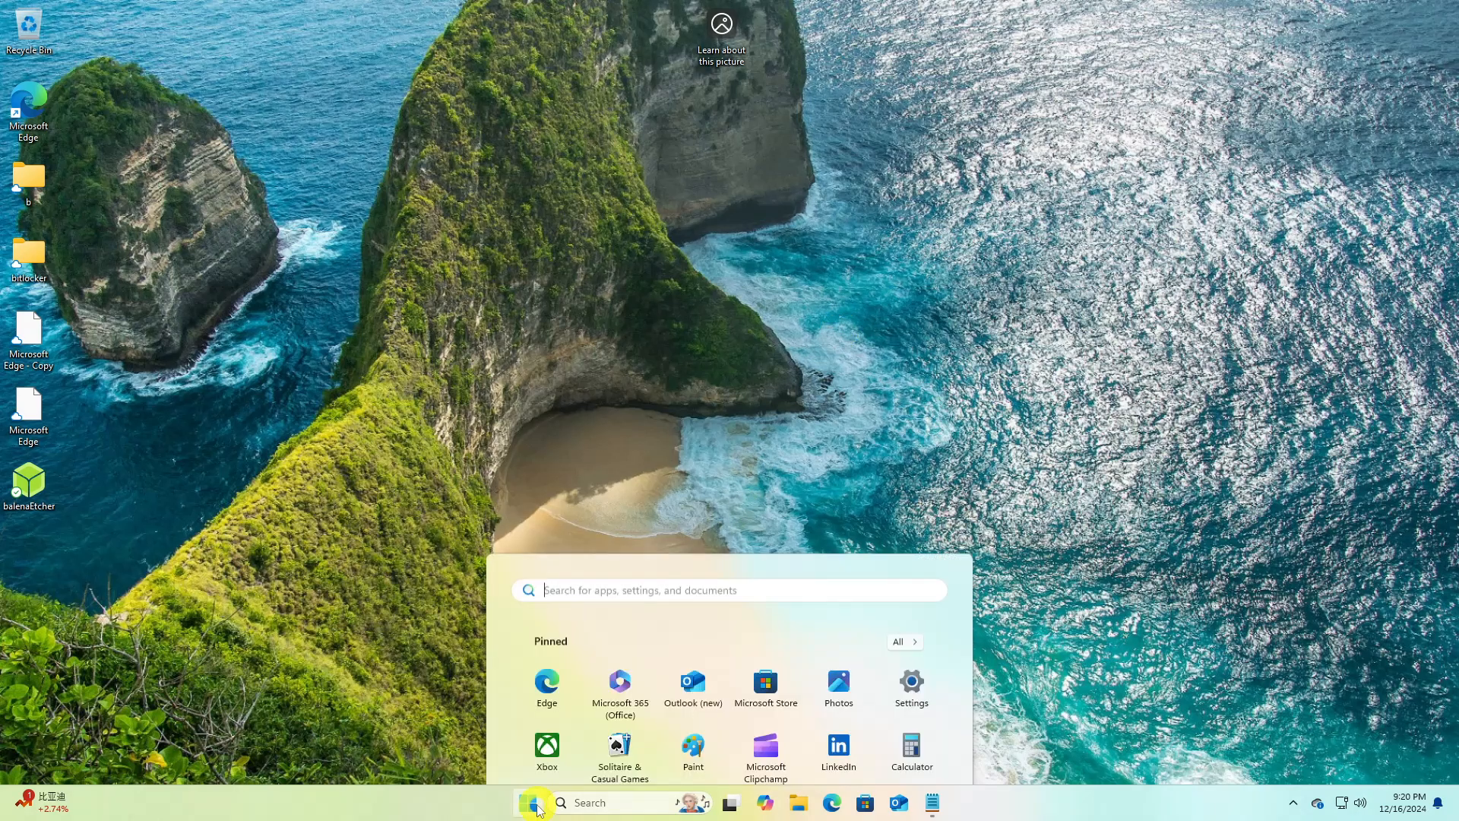
{"action": "type", "text": "System Information"}
{"action": "left_click", "coordinate": [541, 376]}
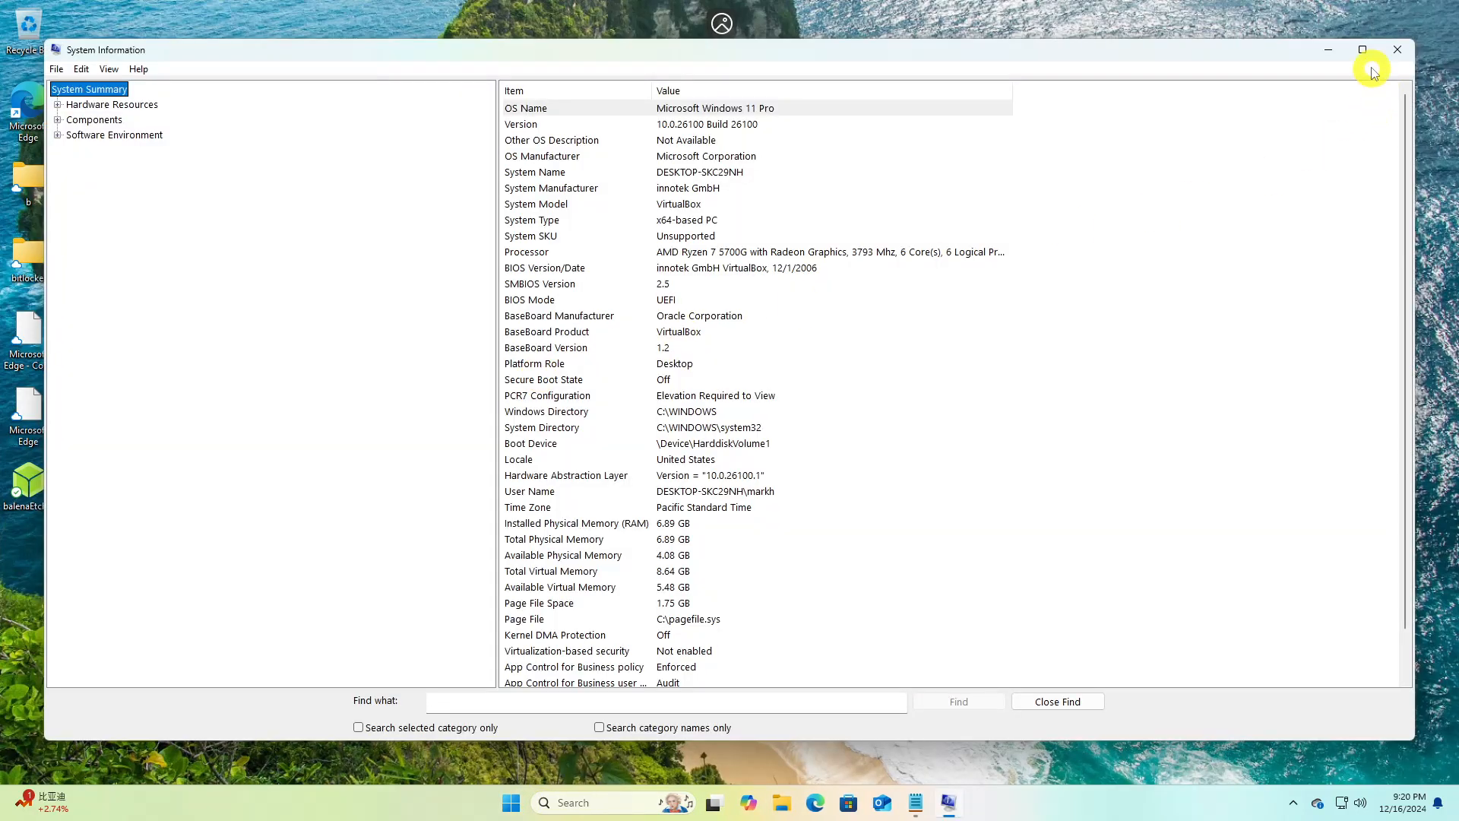
{"action": "left_click", "coordinate": [1363, 49]}
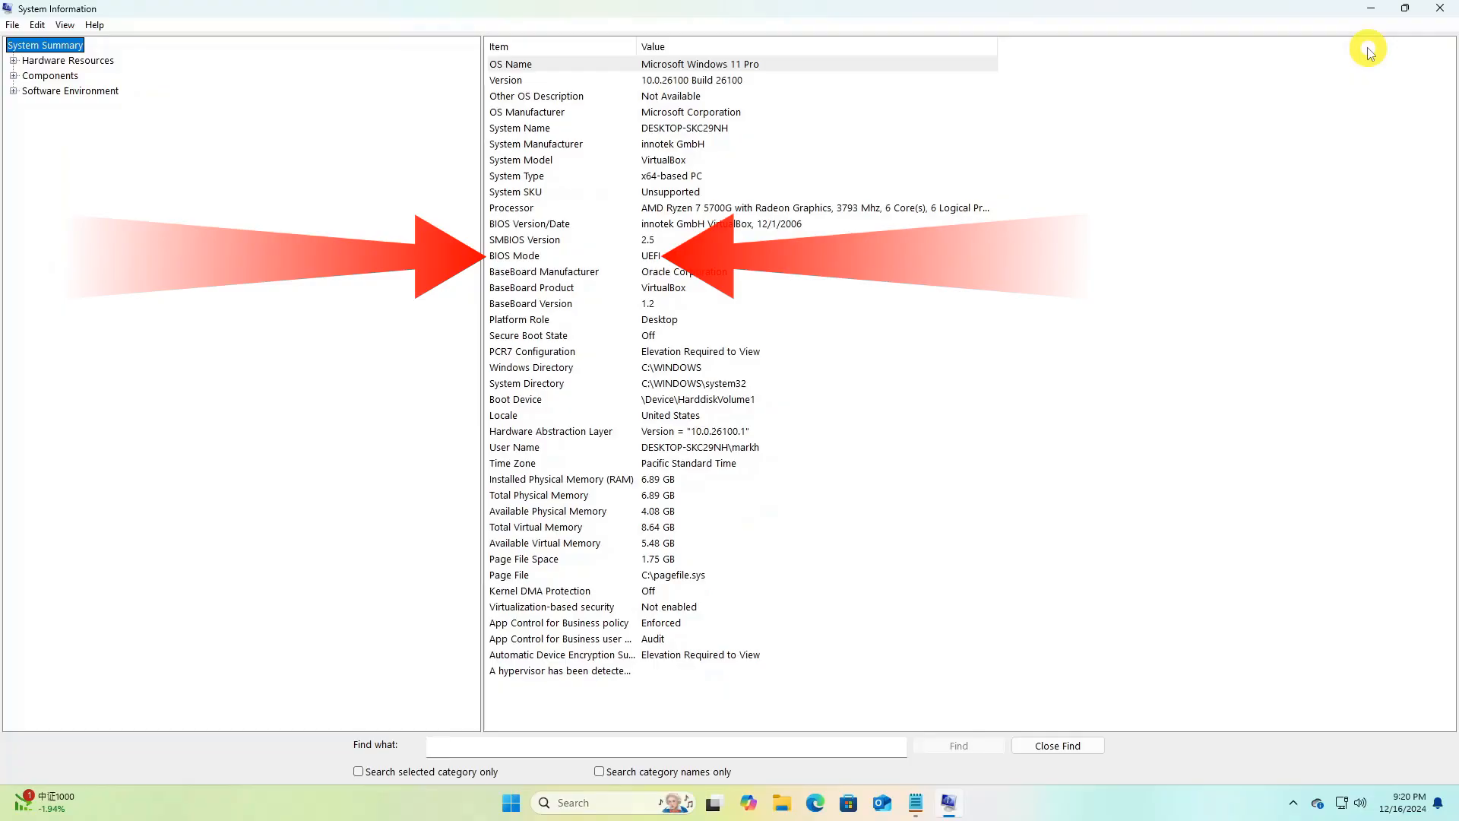
{"action": "left_click", "coordinate": [648, 260]}
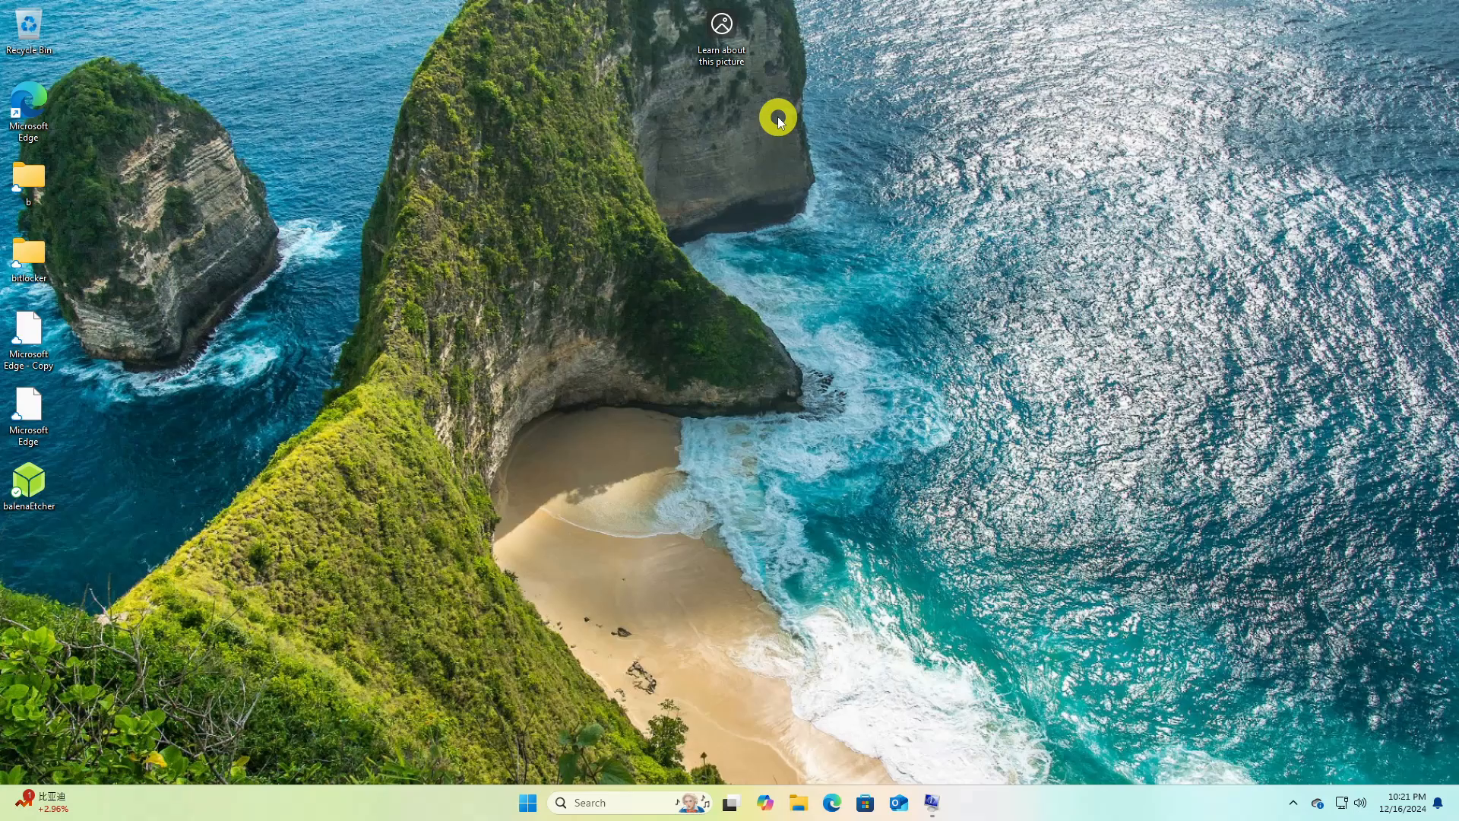
Find the device encryption settings in Windows Settings and turn off device encryption
{"action": "left_click", "coordinate": [527, 803]}
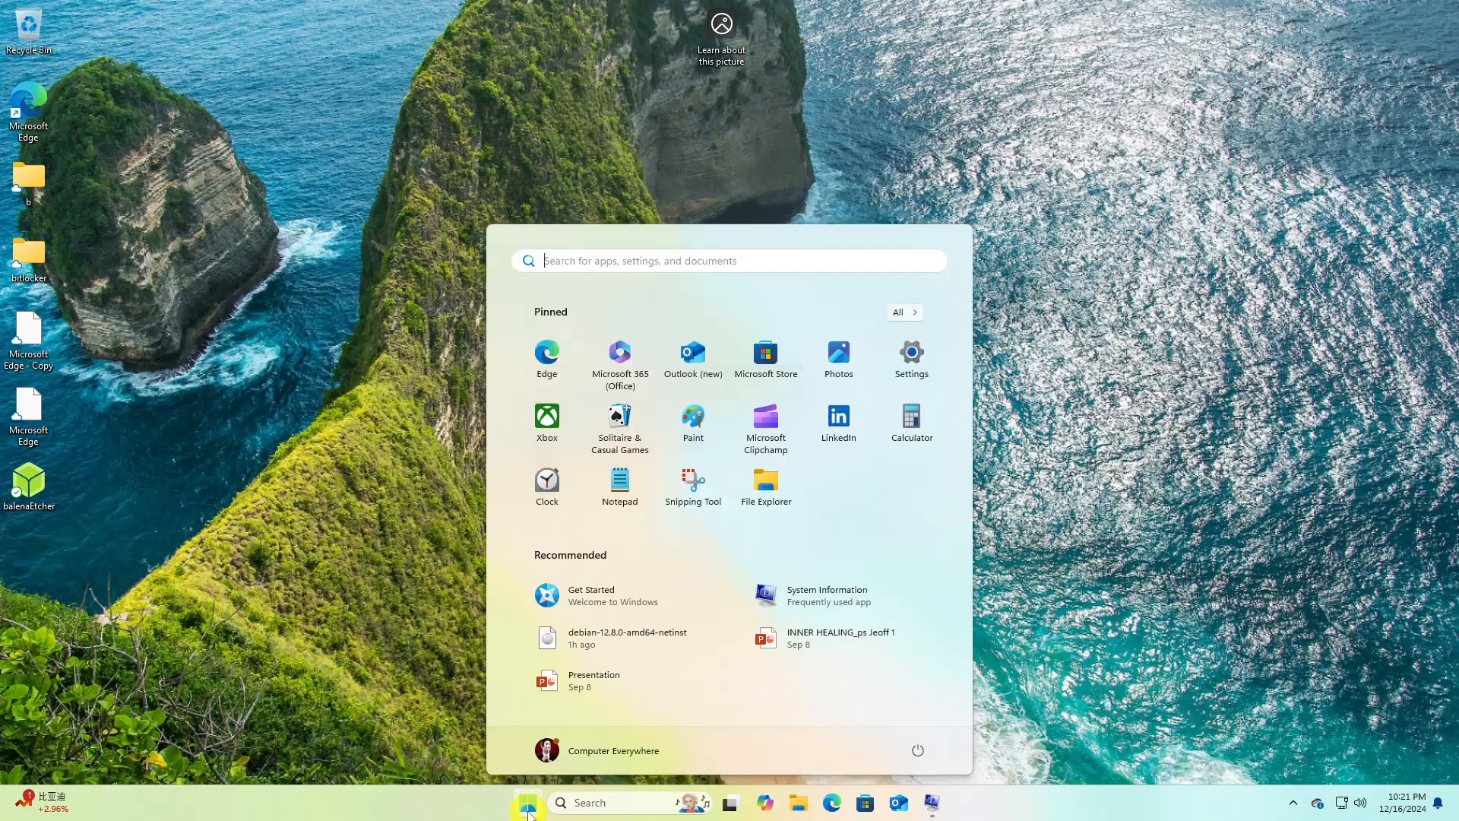
{"action": "left_click", "coordinate": [914, 371]}
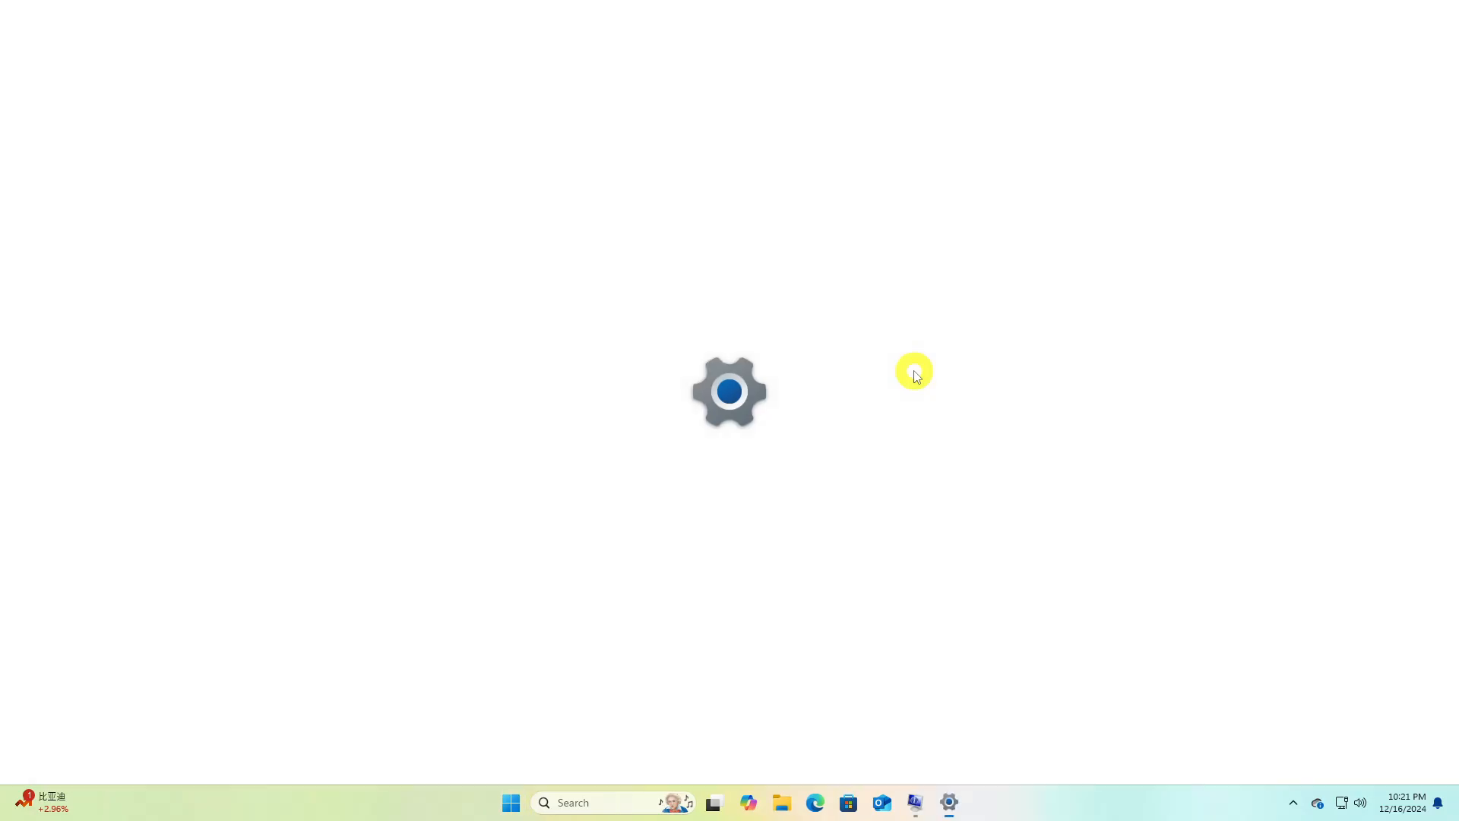
{"action": "left_click", "coordinate": [76, 121]}
{"action": "type", "text": "device en"}
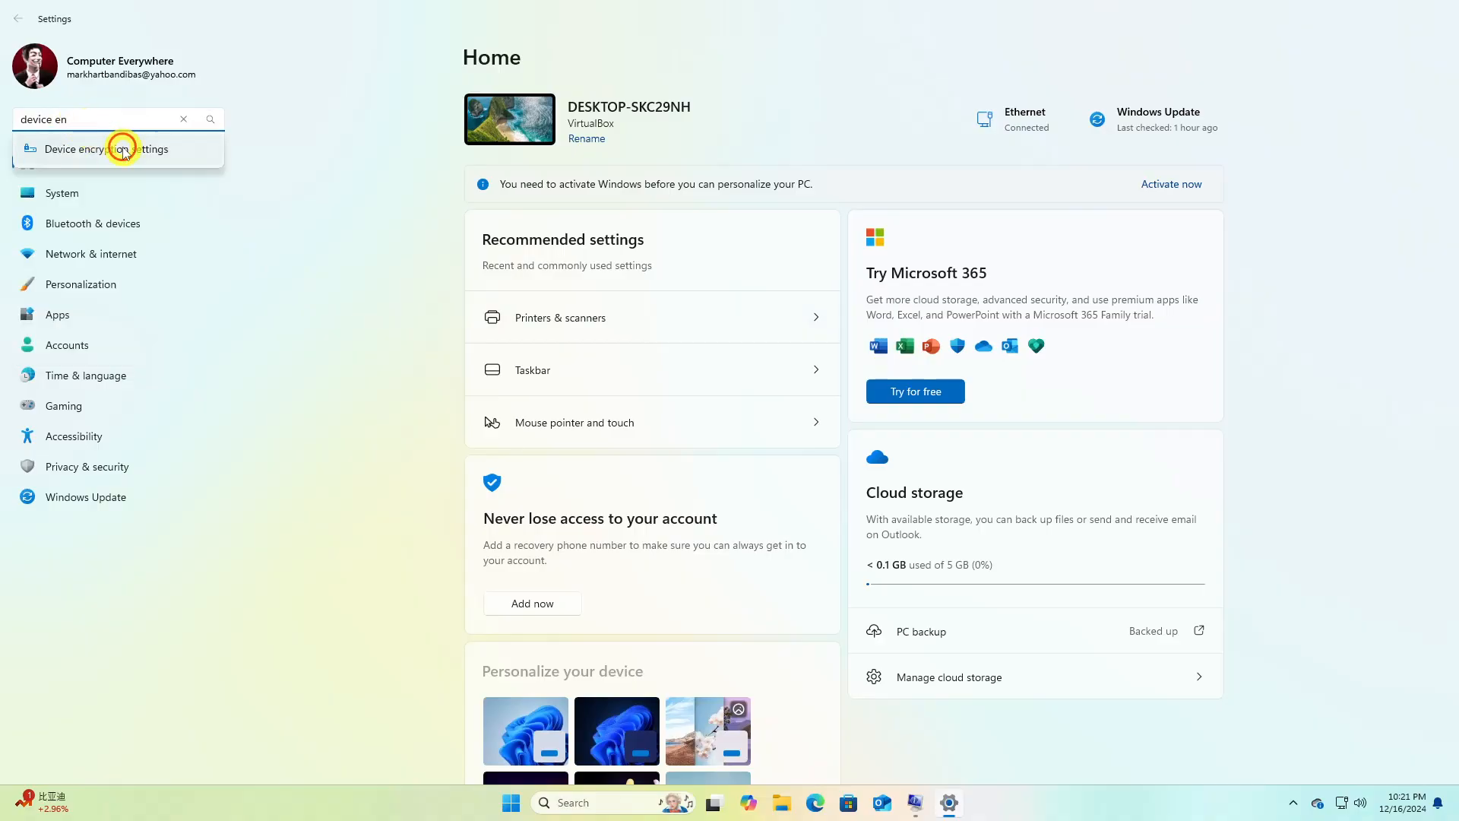
{"action": "left_click", "coordinate": [124, 149]}
{"action": "left_click", "coordinate": [1150, 136]}
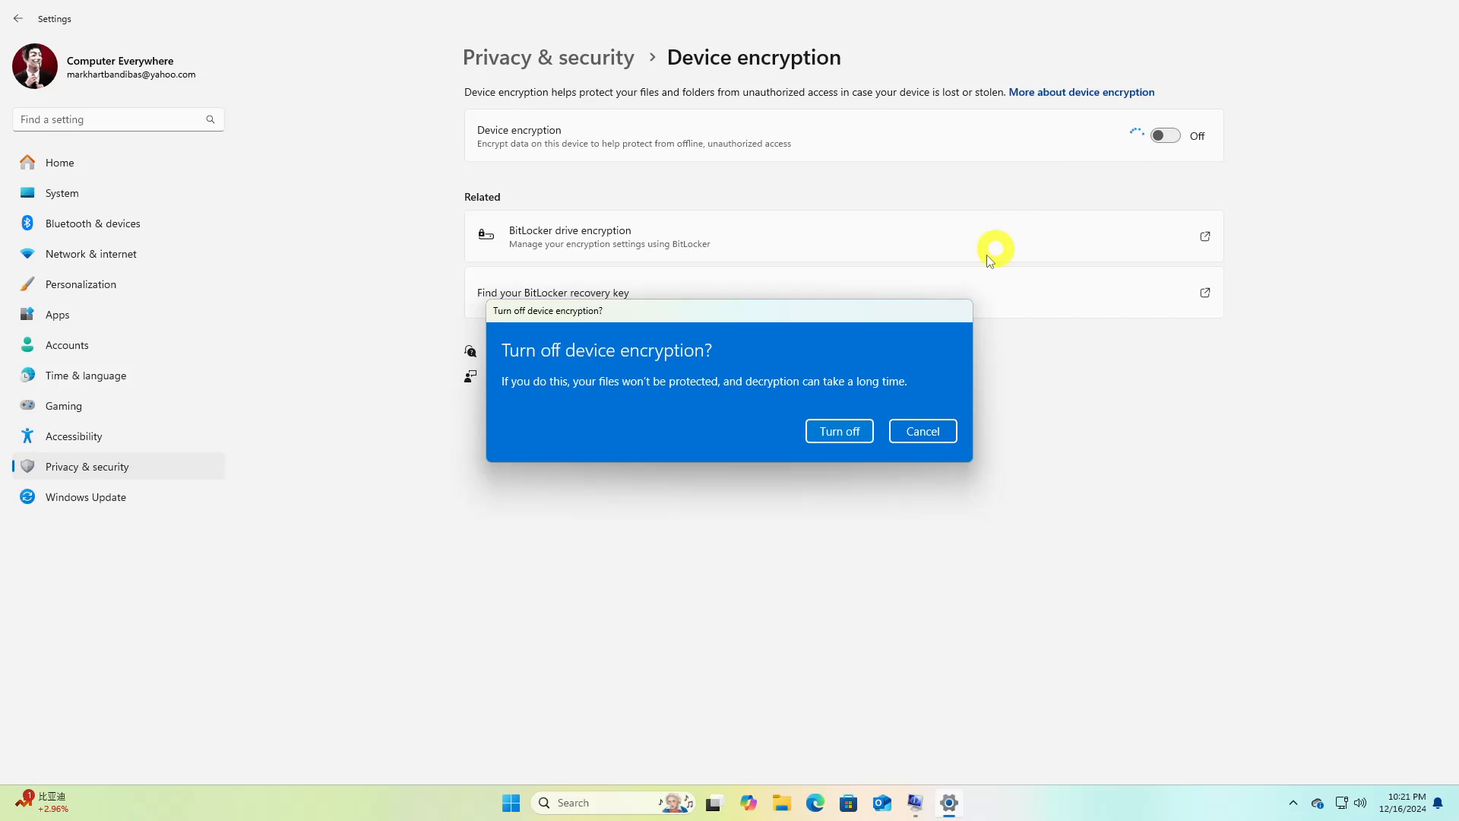
{"action": "left_click", "coordinate": [847, 431]}
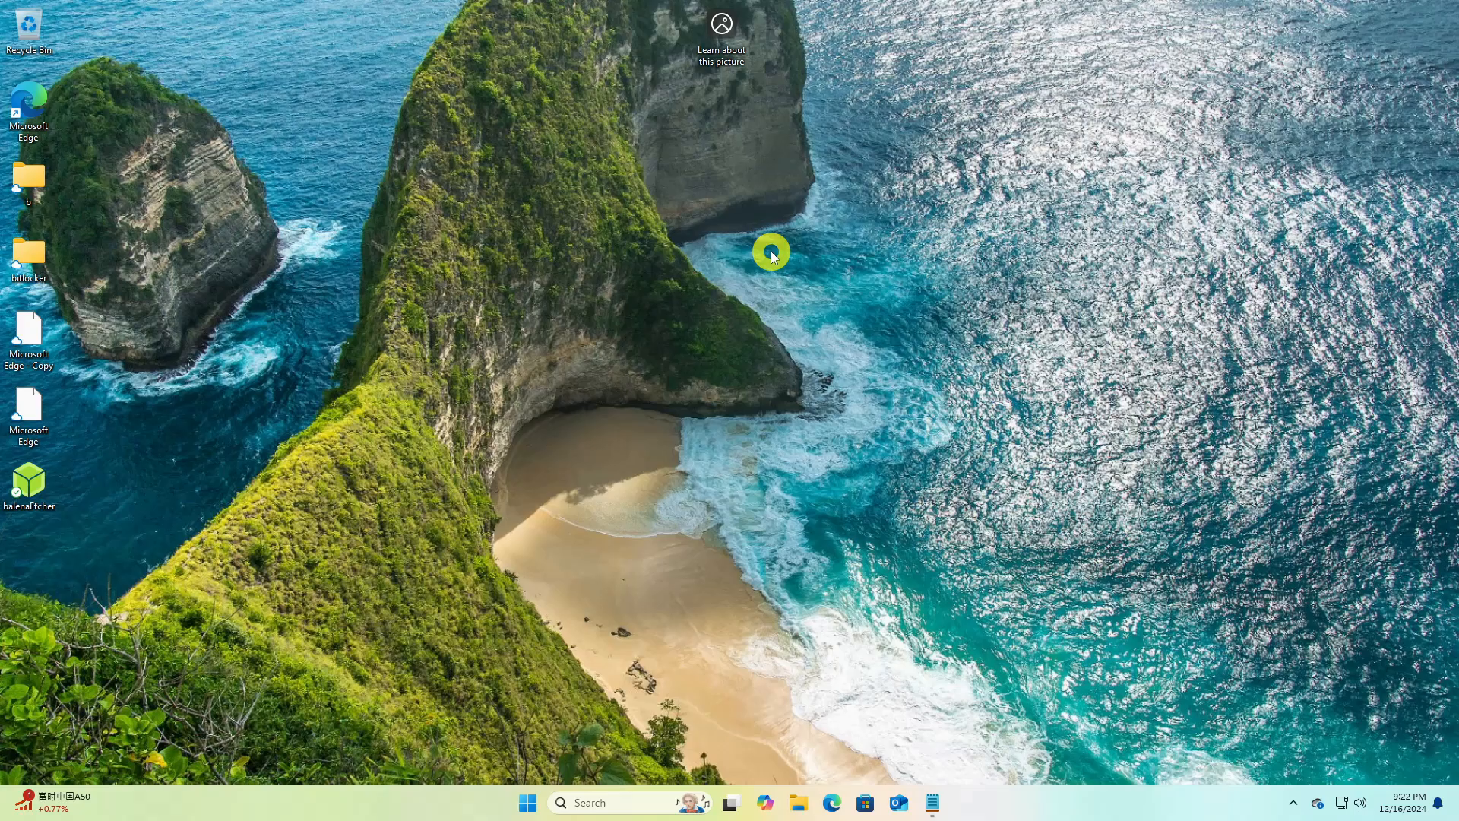
Restart the PC into advanced startup from the system recovery settings
{"action": "left_click", "coordinate": [529, 803]}
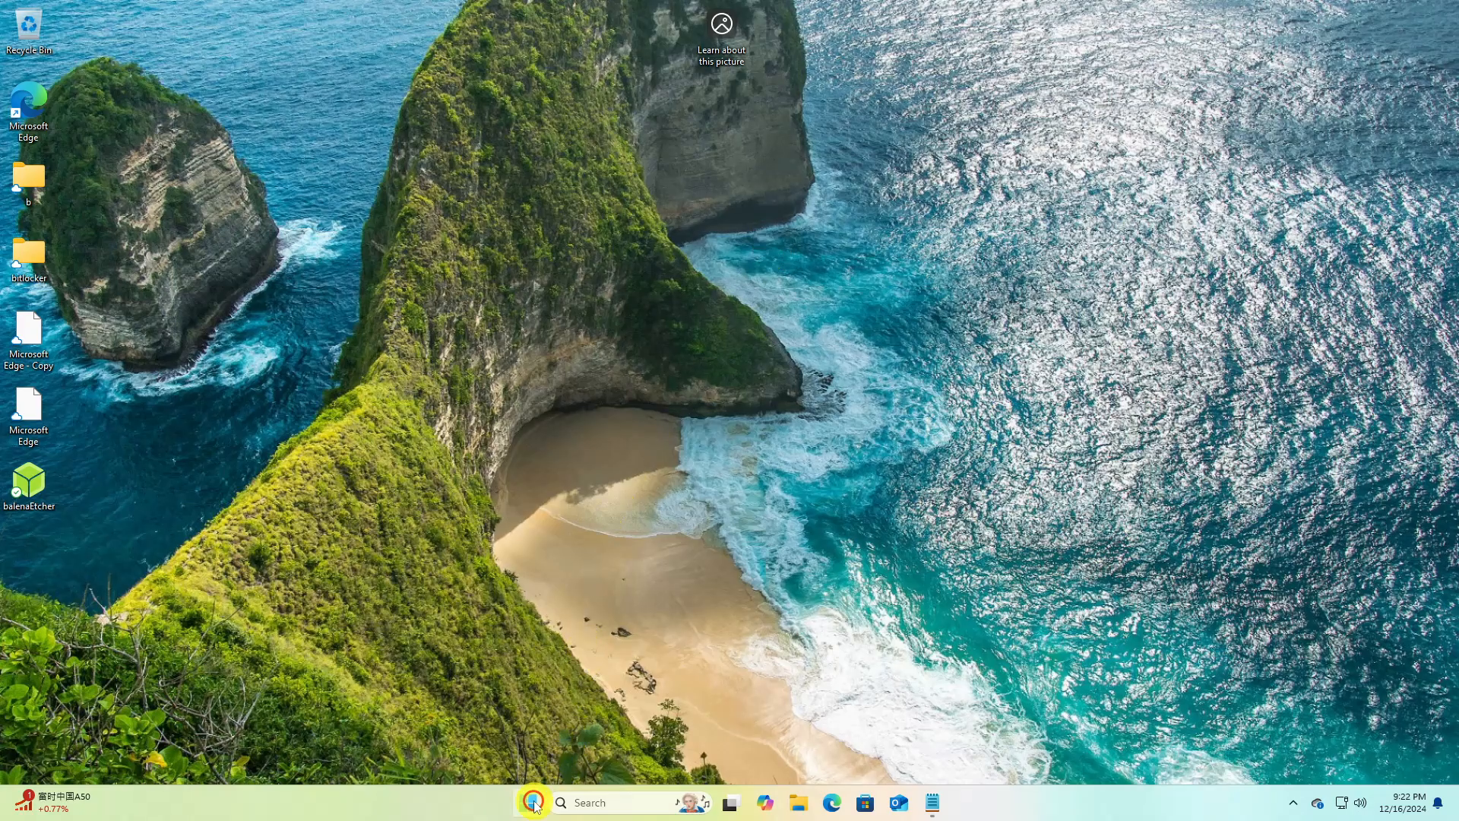
{"action": "left_click", "coordinate": [913, 353]}
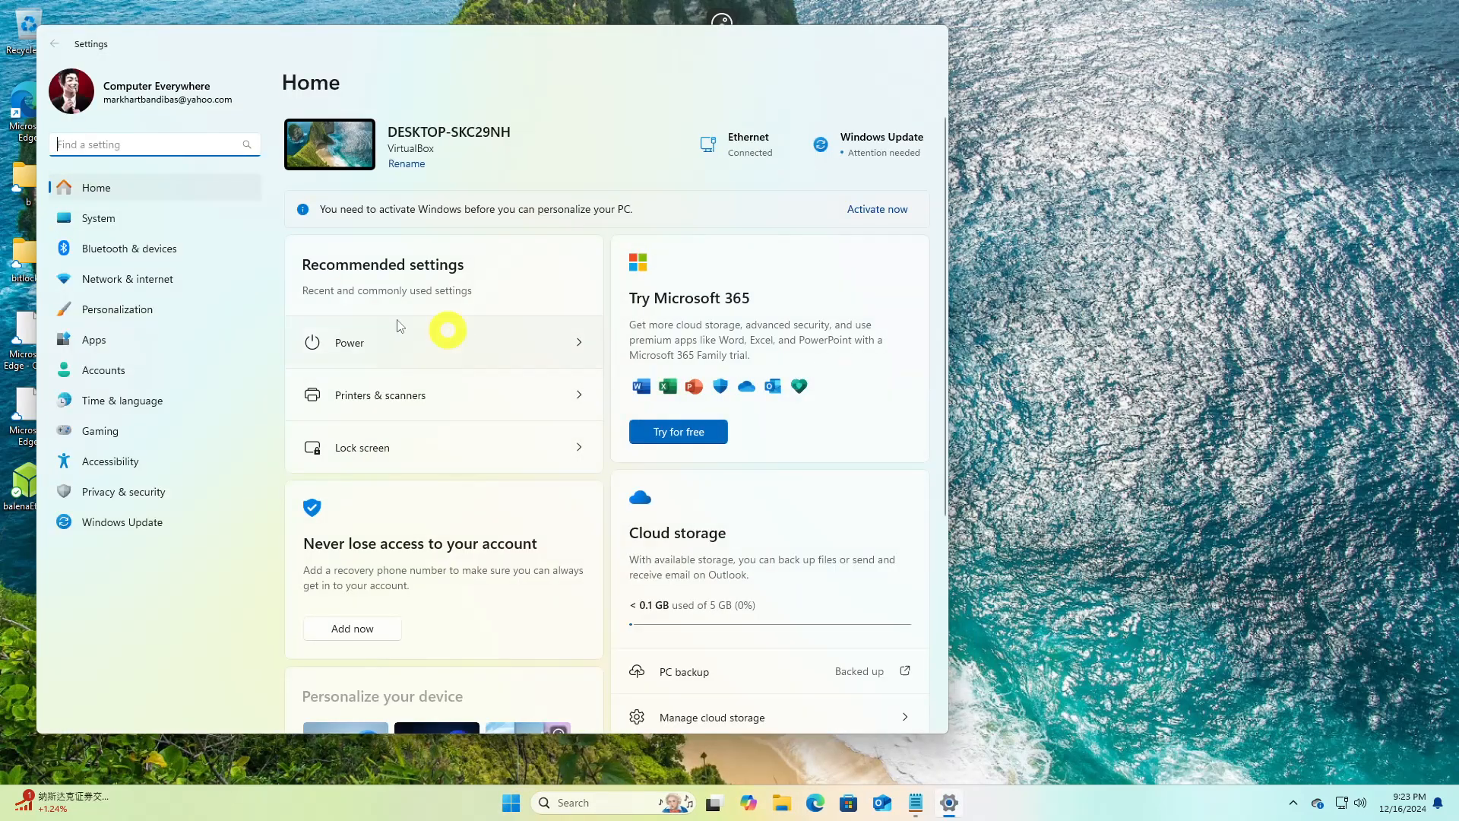
{"action": "left_click", "coordinate": [158, 228]}
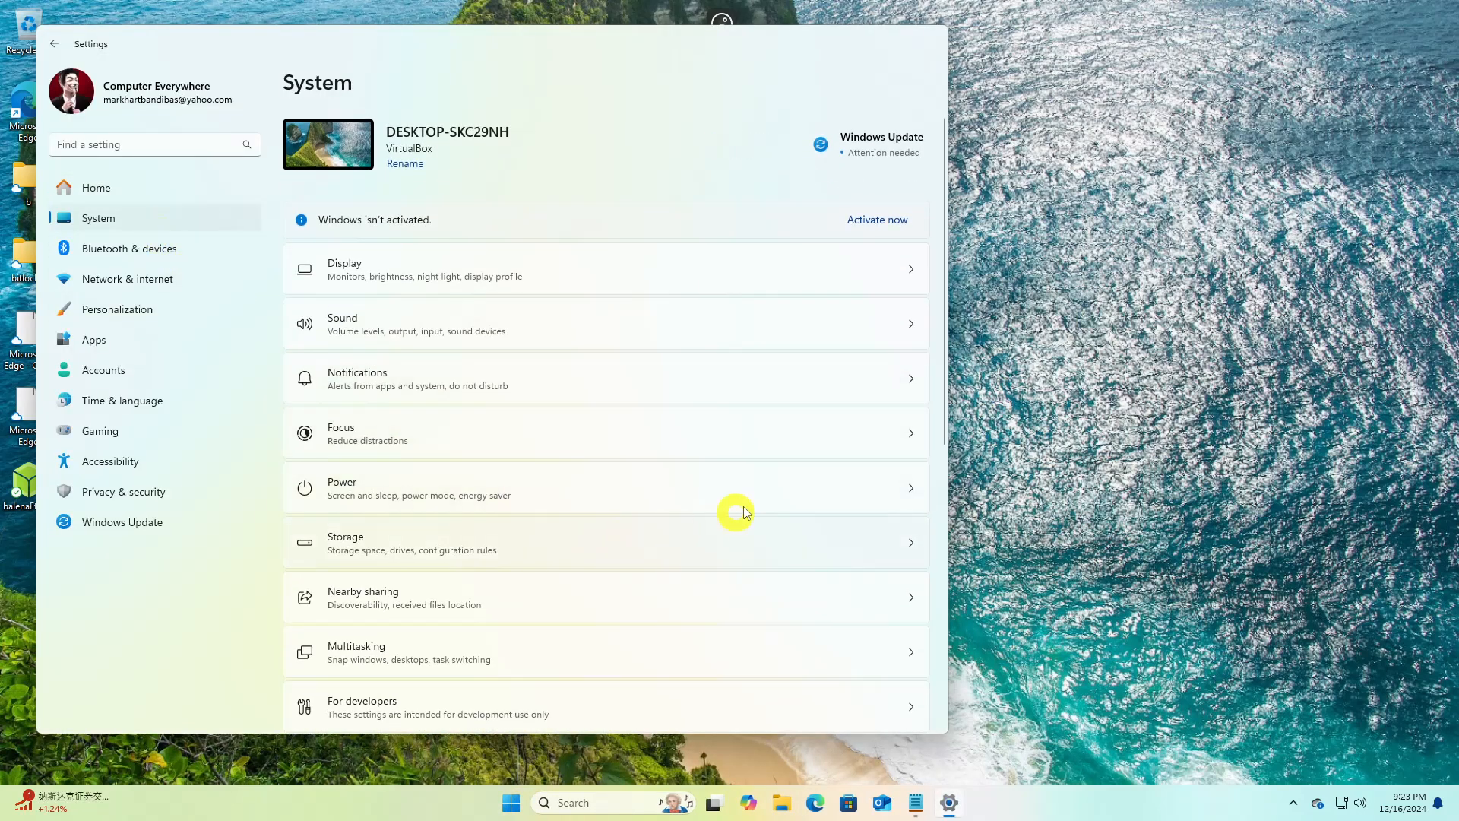
{"action": "left_click_drag", "start_coordinate": [946, 432], "coordinate": [928, 607]}
{"action": "left_click", "coordinate": [456, 517]}
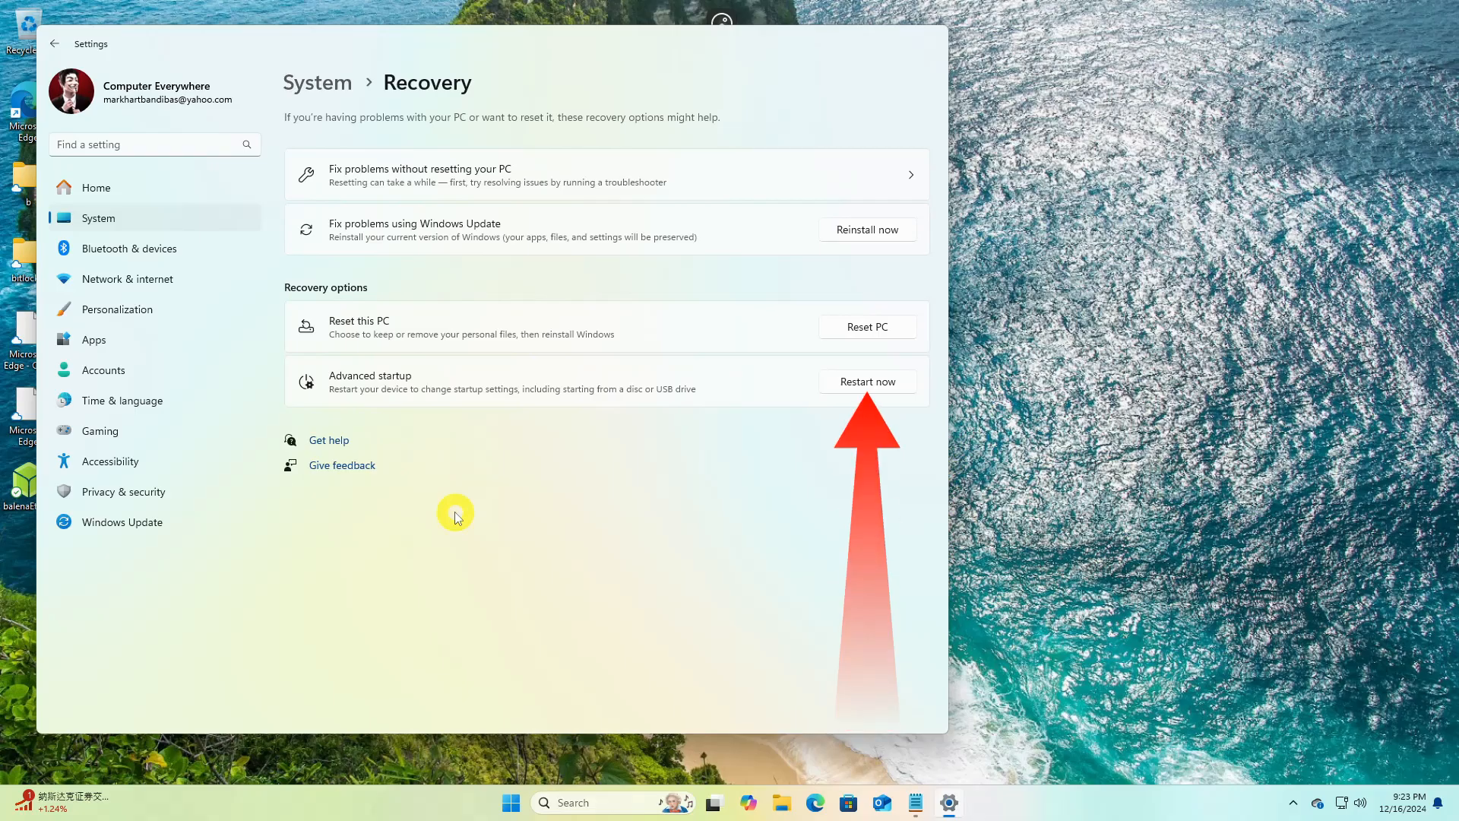
{"action": "left_click", "coordinate": [853, 382]}
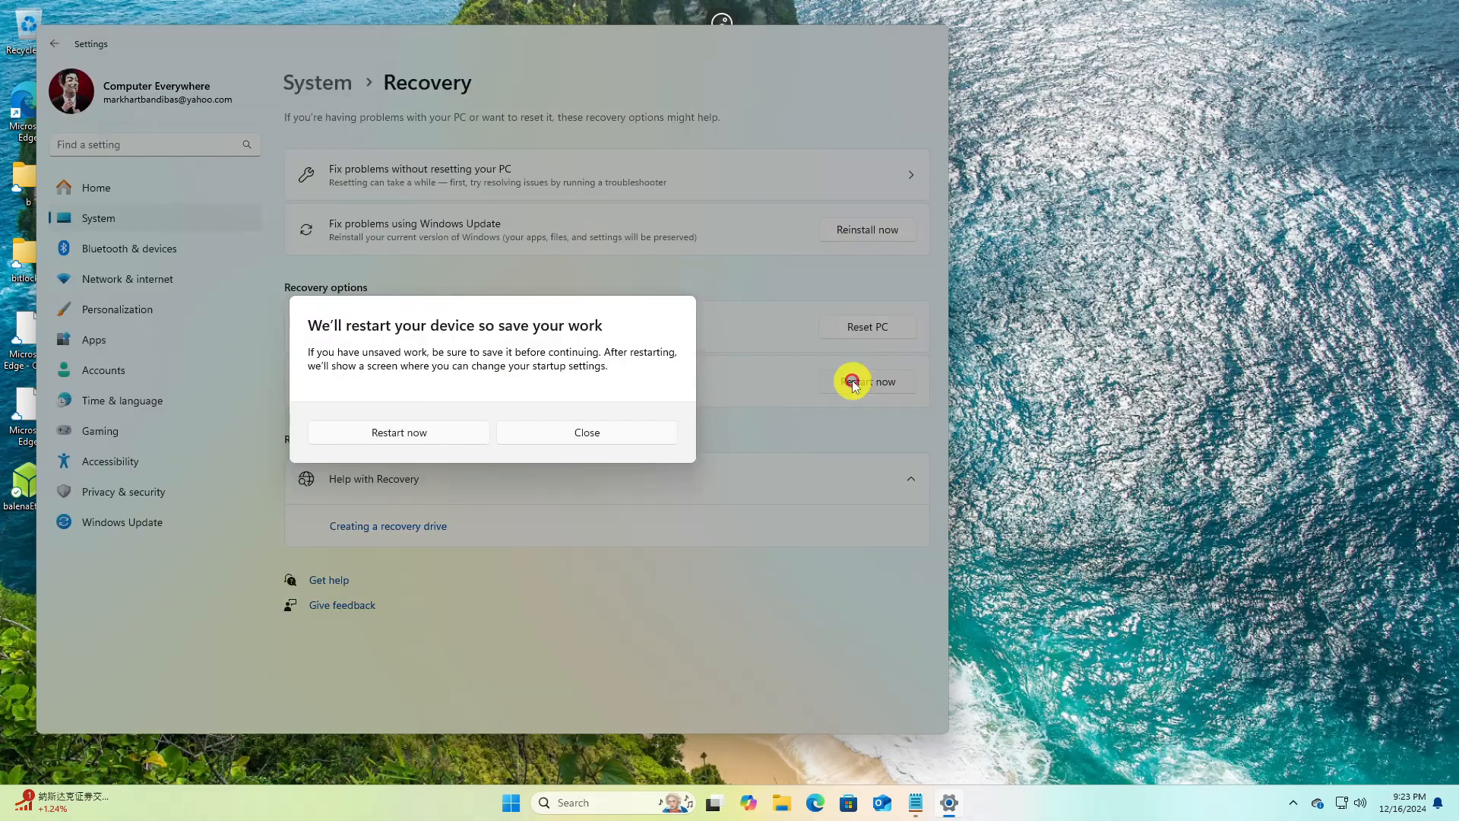
{"action": "left_click", "coordinate": [440, 432]}
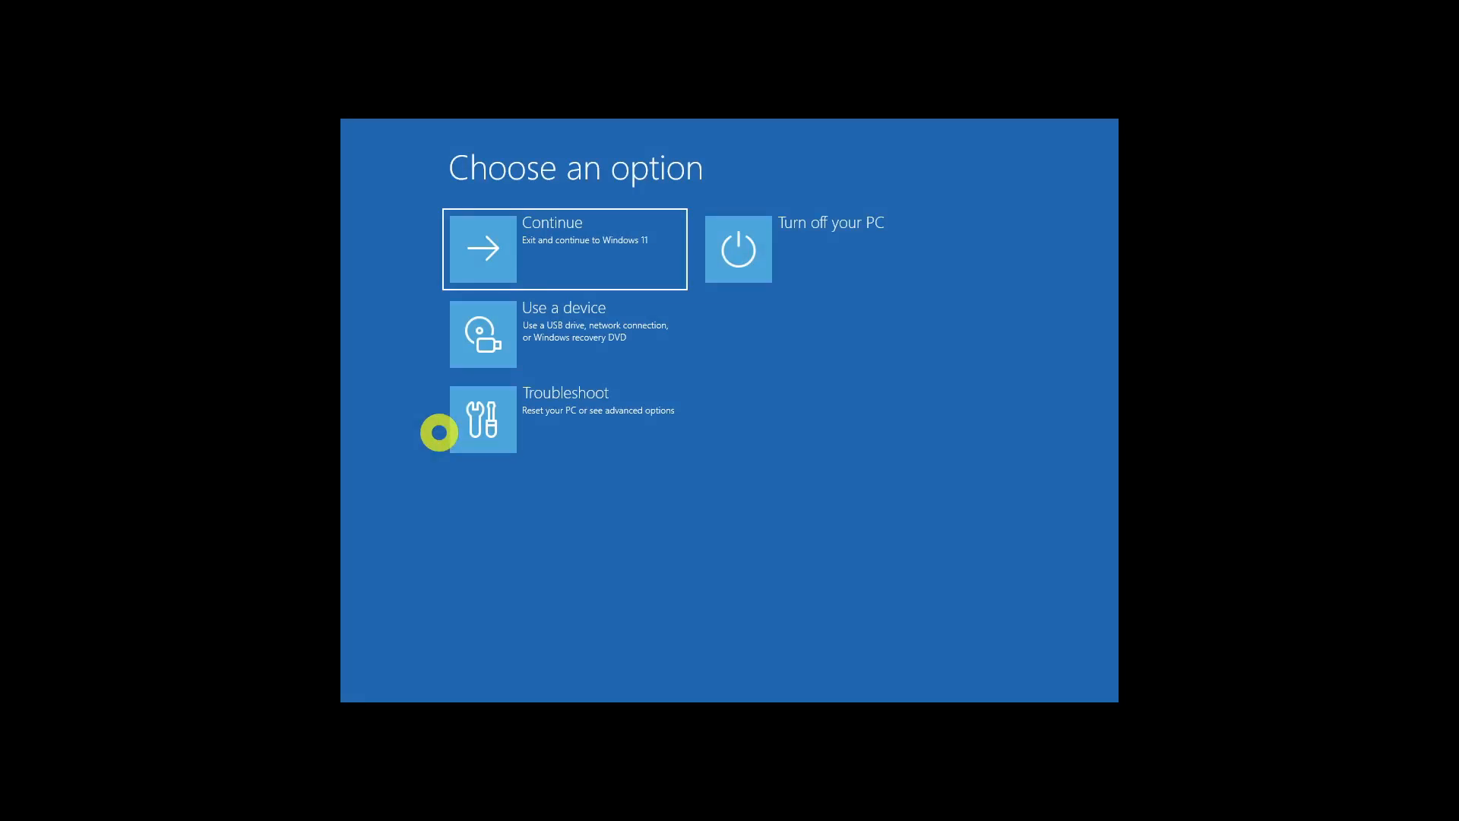
Open UEFI Firmware Settings through the advanced troubleshooting options
{"action": "left_click", "coordinate": [572, 439]}
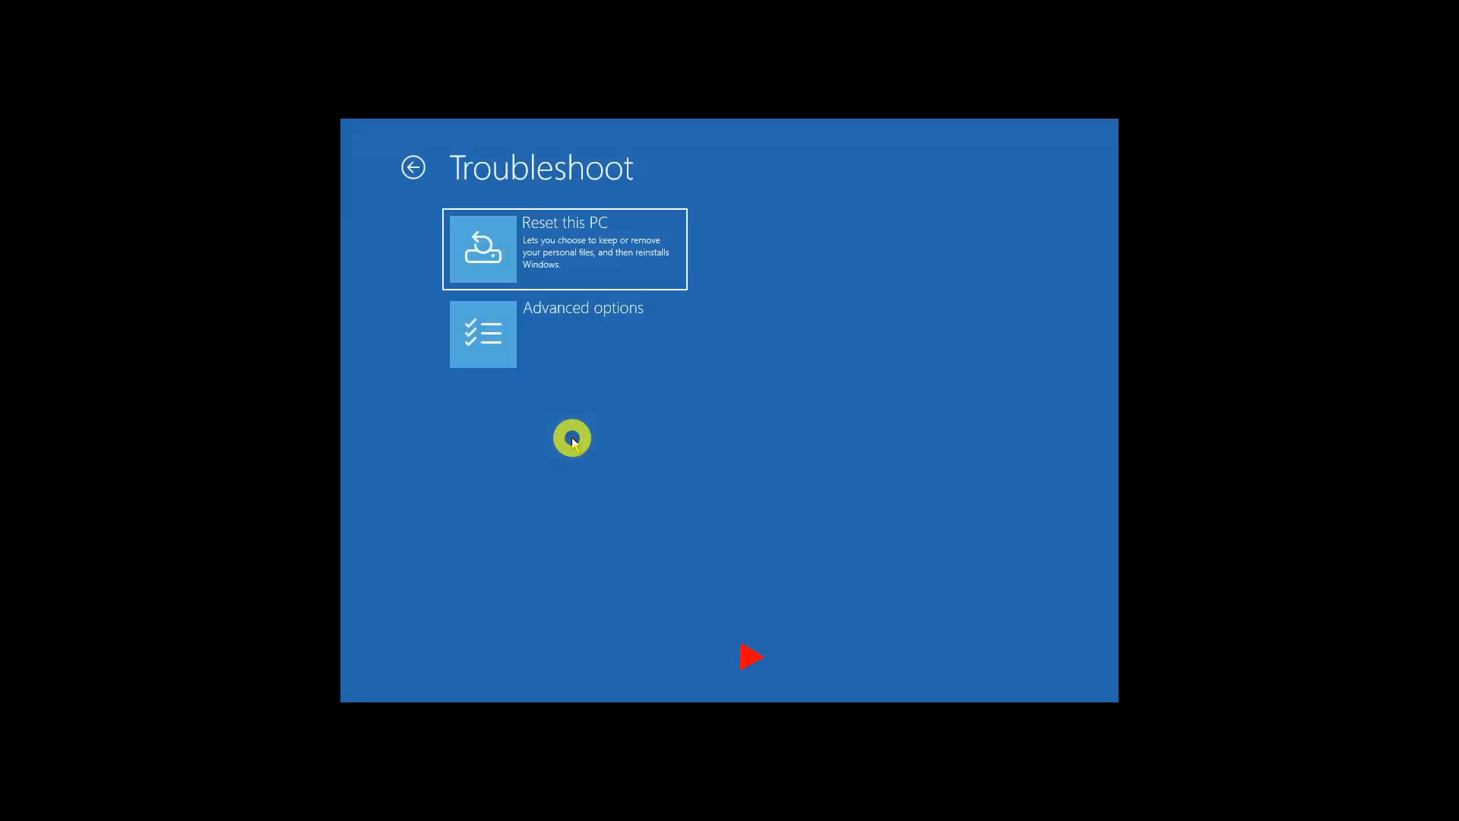
{"action": "left_click", "coordinate": [590, 344]}
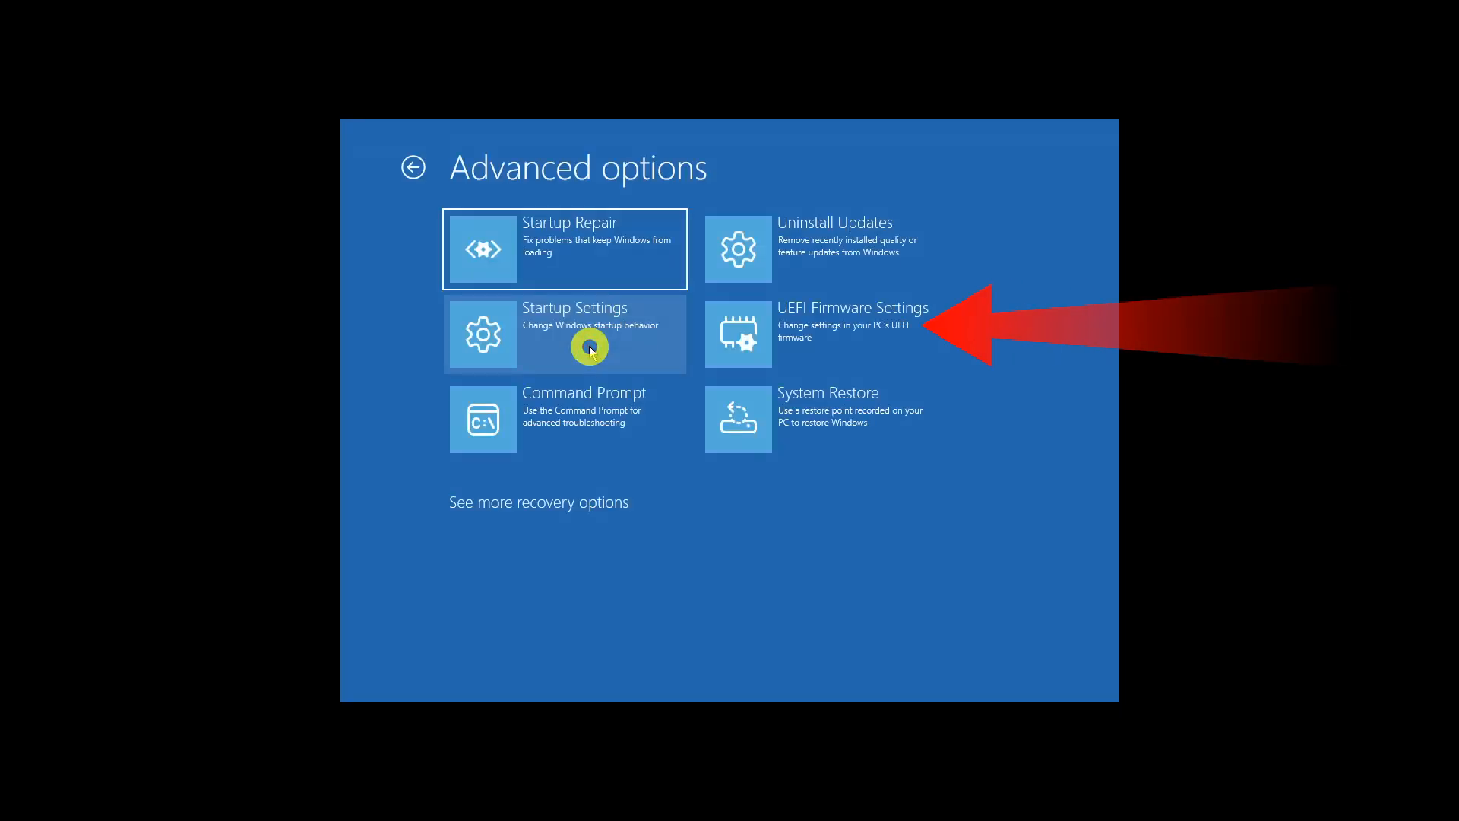
{"action": "left_click", "coordinate": [809, 329]}
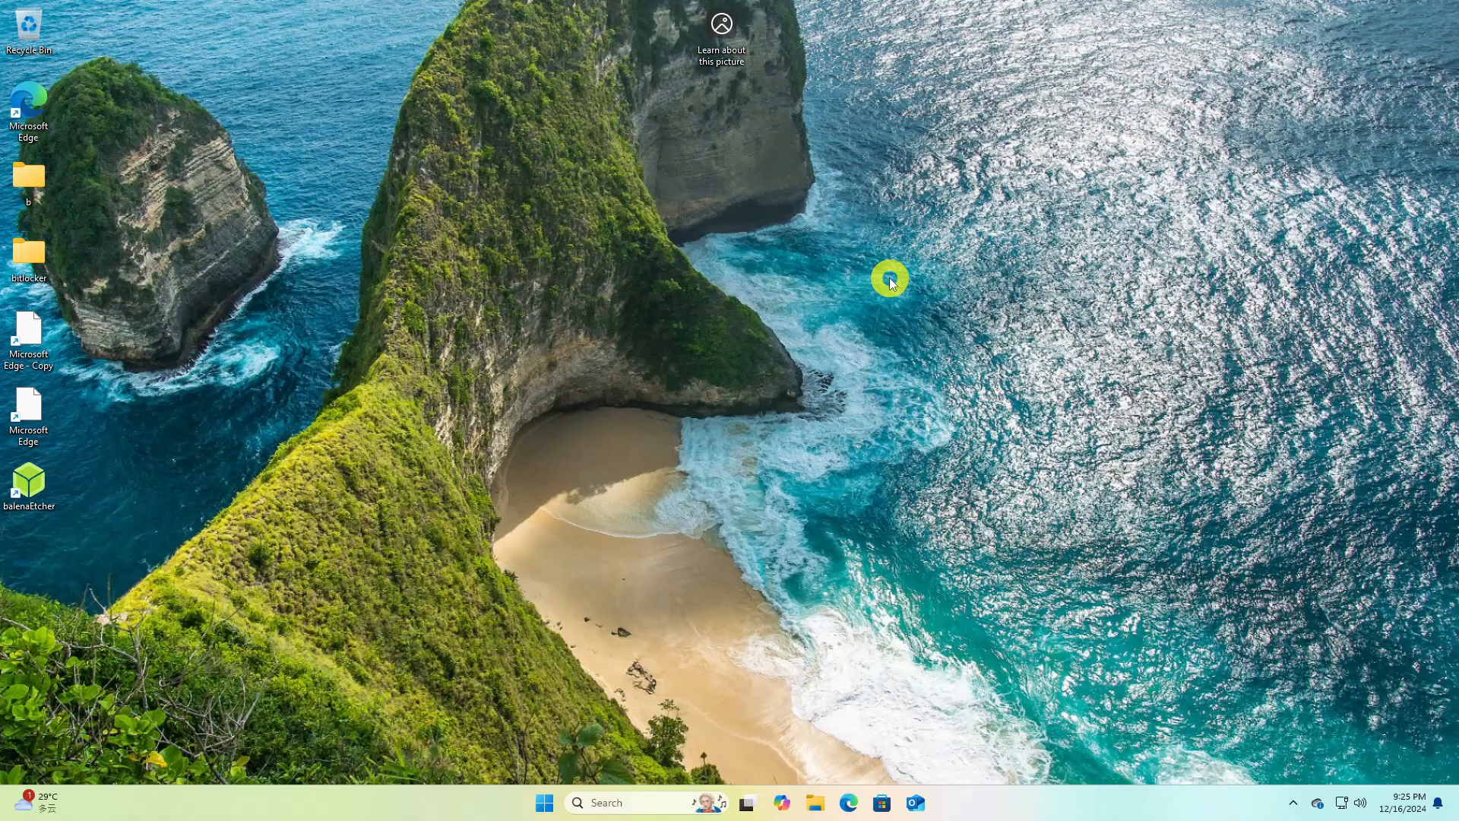
Run msinfo32 to open System Information and check the Secure Boot State entry
{"action": "key", "text": "super+r"}
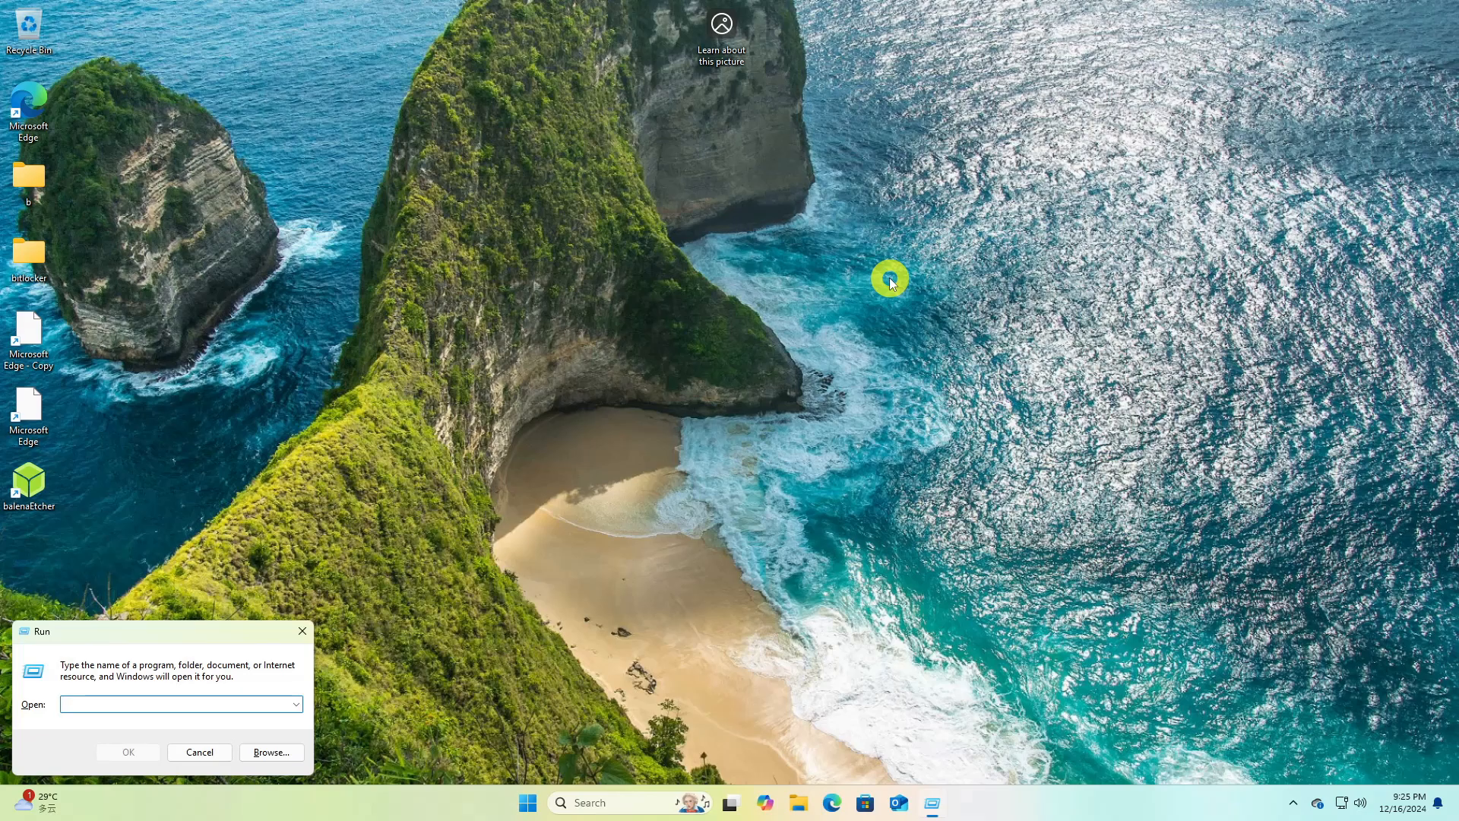
{"action": "type", "text": "msinfo32"}
{"action": "left_click", "coordinate": [129, 752]}
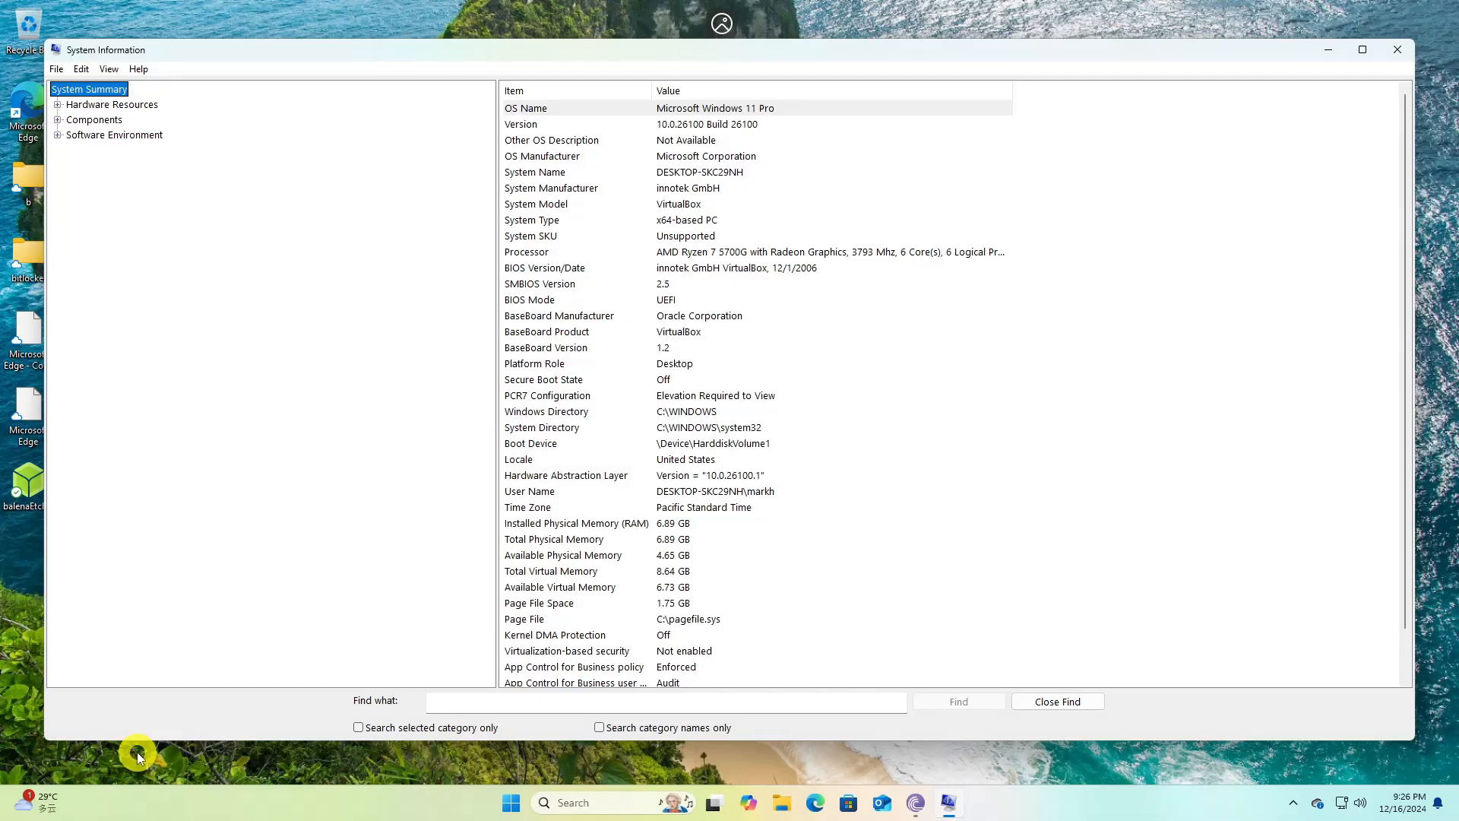
{"action": "left_click", "coordinate": [567, 379]}
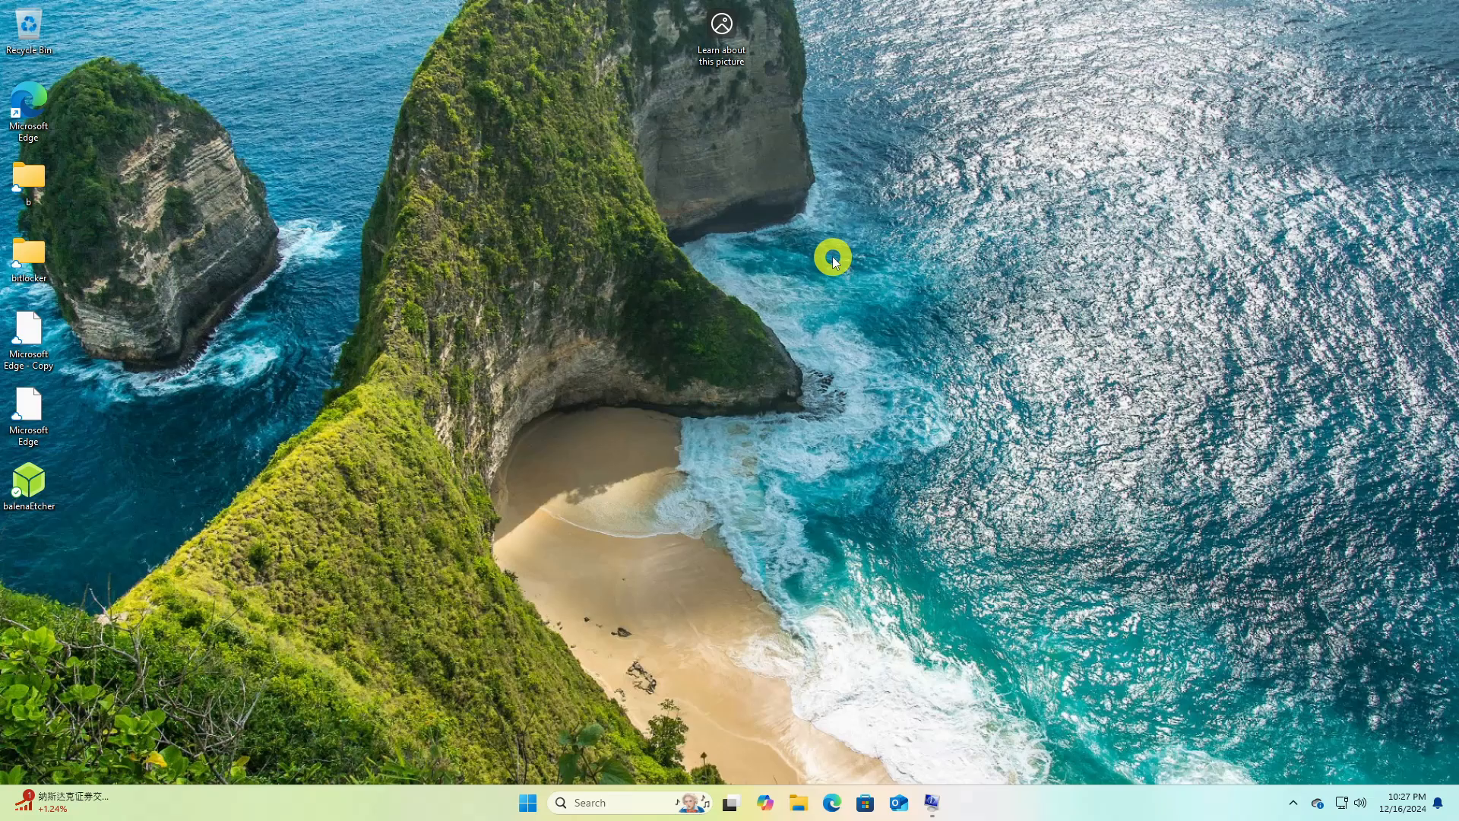
Search Windows for disk management and open the disk partitioning tool in a maximized window
{"action": "left_click", "coordinate": [528, 803]}
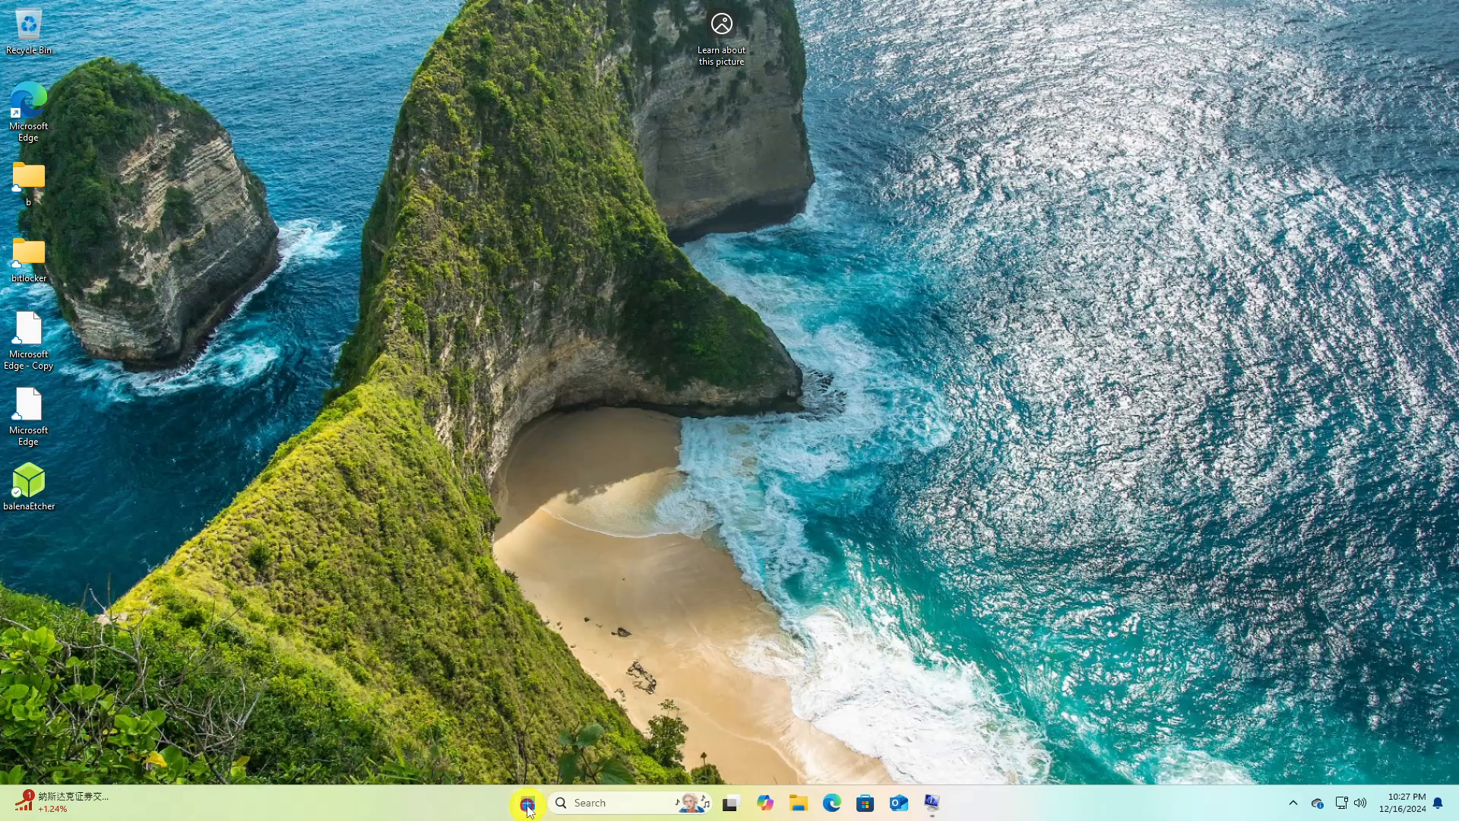
{"action": "type", "text": "disk ma"}
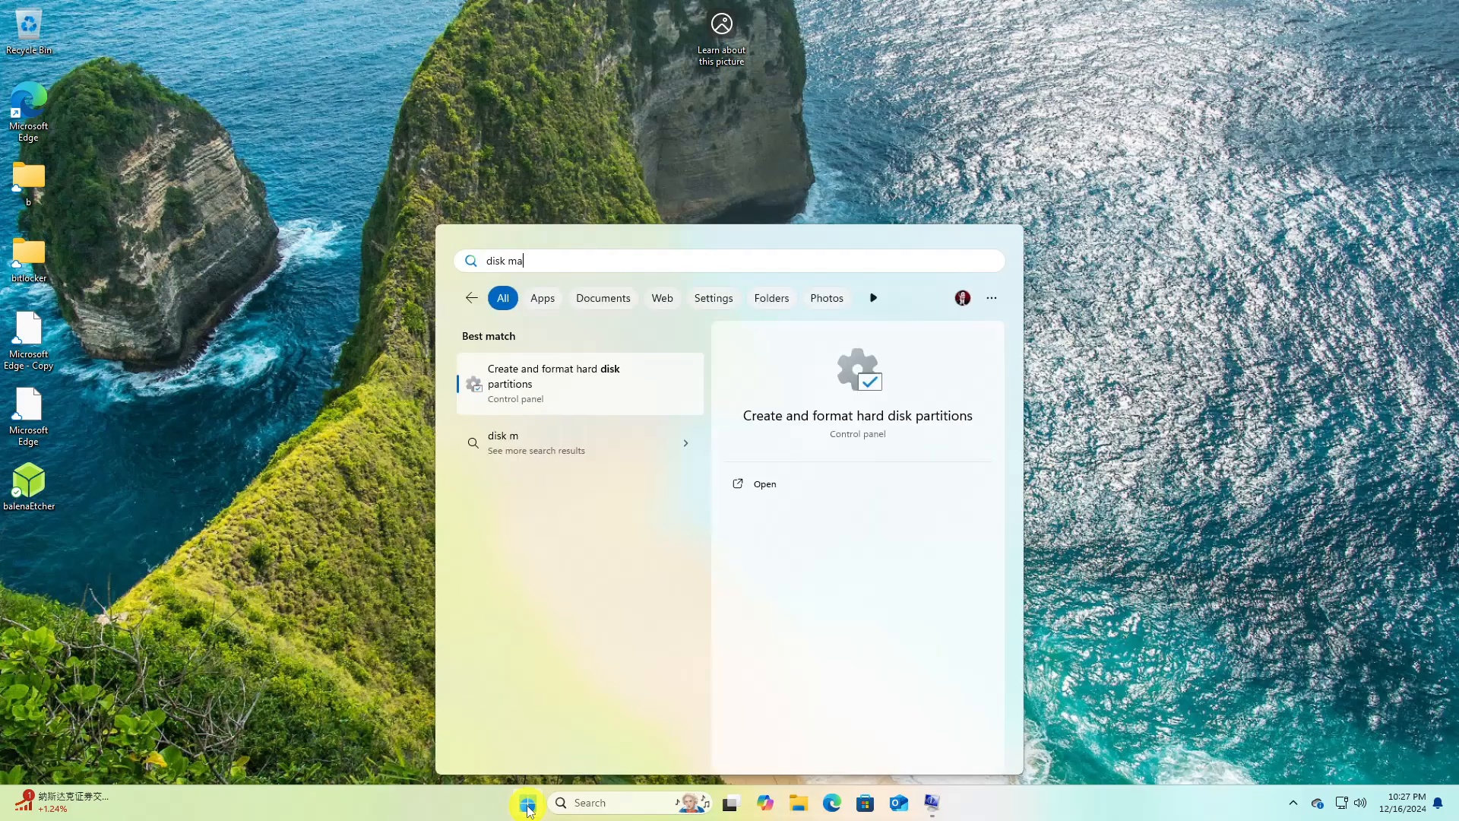
{"action": "type", "text": "nagement"}
{"action": "left_click", "coordinate": [566, 385]}
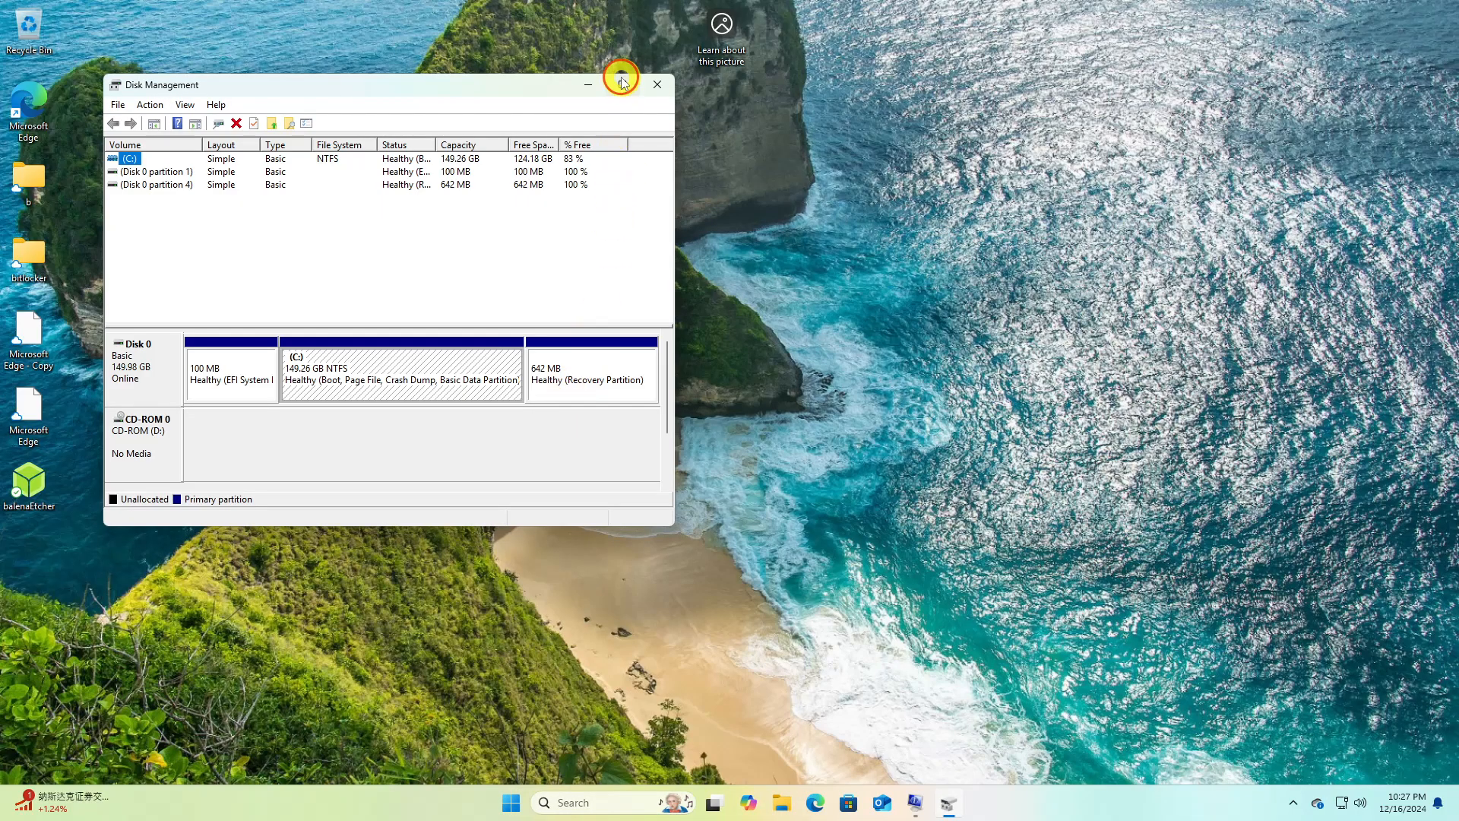
{"action": "left_click", "coordinate": [620, 82]}
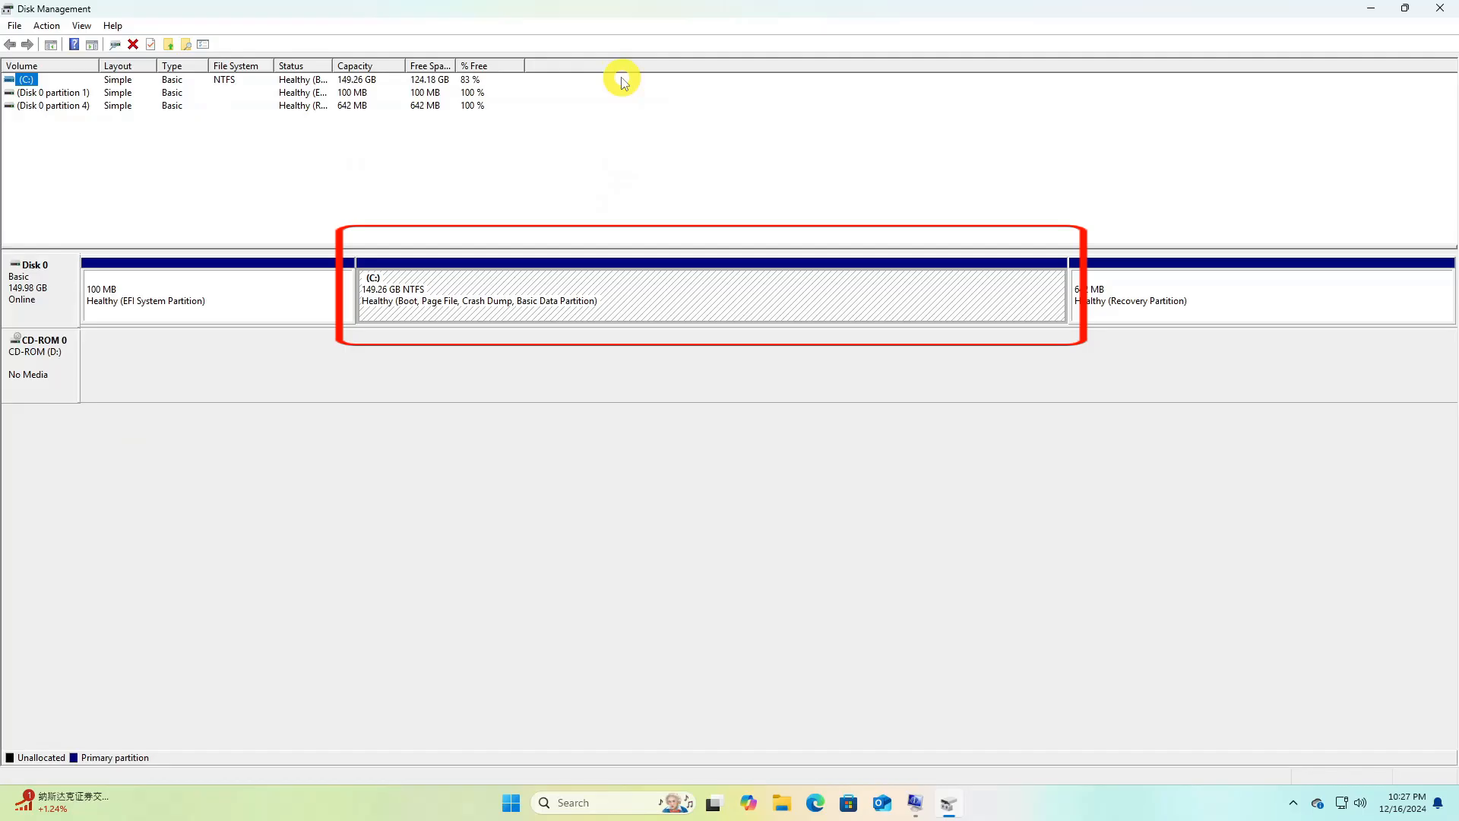
Shrink the C: volume by 100109 MB to free space for Debian
{"action": "right_click", "coordinate": [586, 271]}
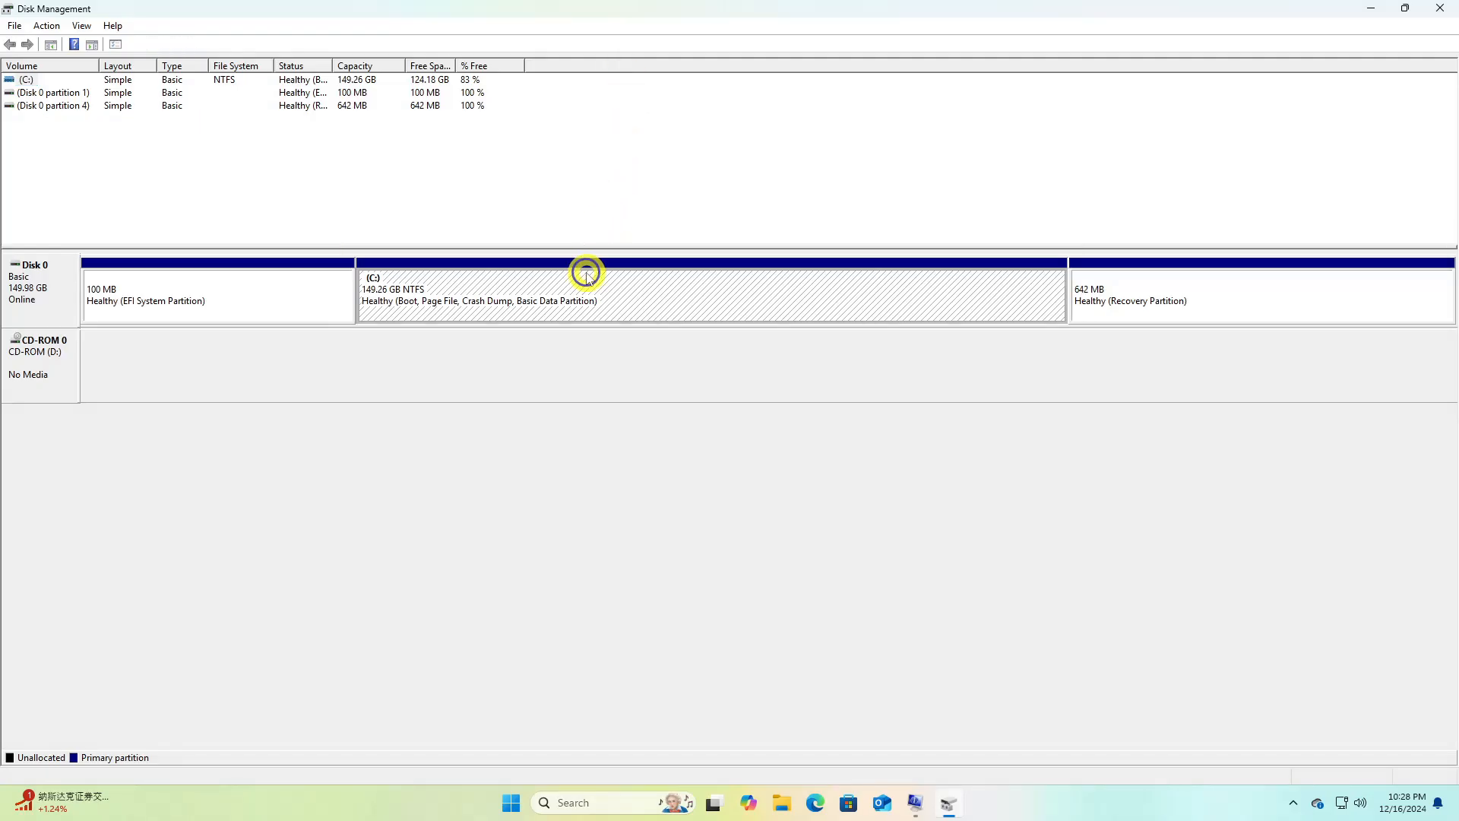
{"action": "left_click", "coordinate": [639, 396]}
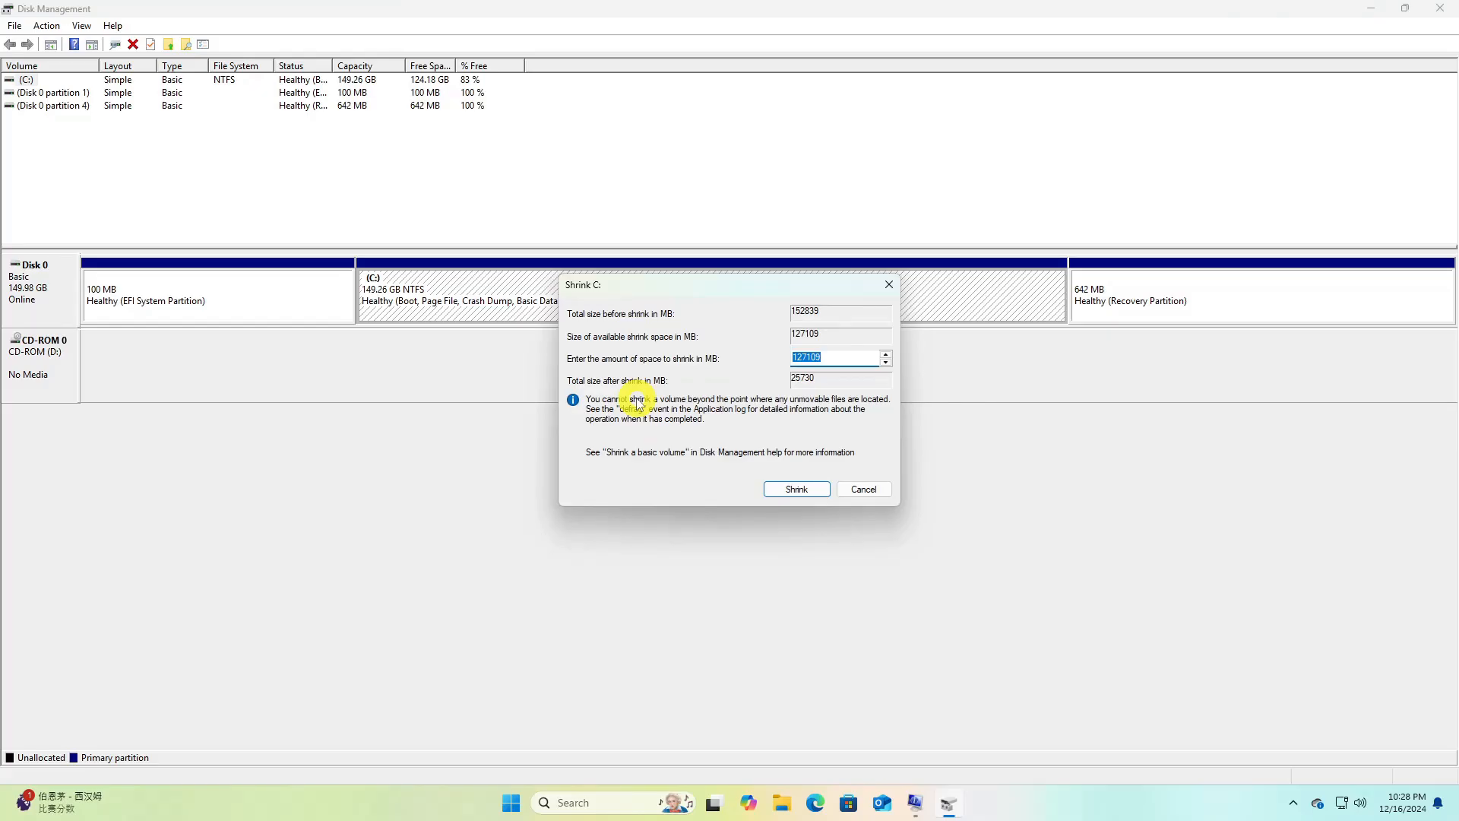
{"action": "key", "text": "Left"}
{"action": "key", "text": "Left"}
{"action": "key", "text": "BackSpace"}
{"action": "key", "text": "BackSpace"}
{"action": "type", "text": "00"}
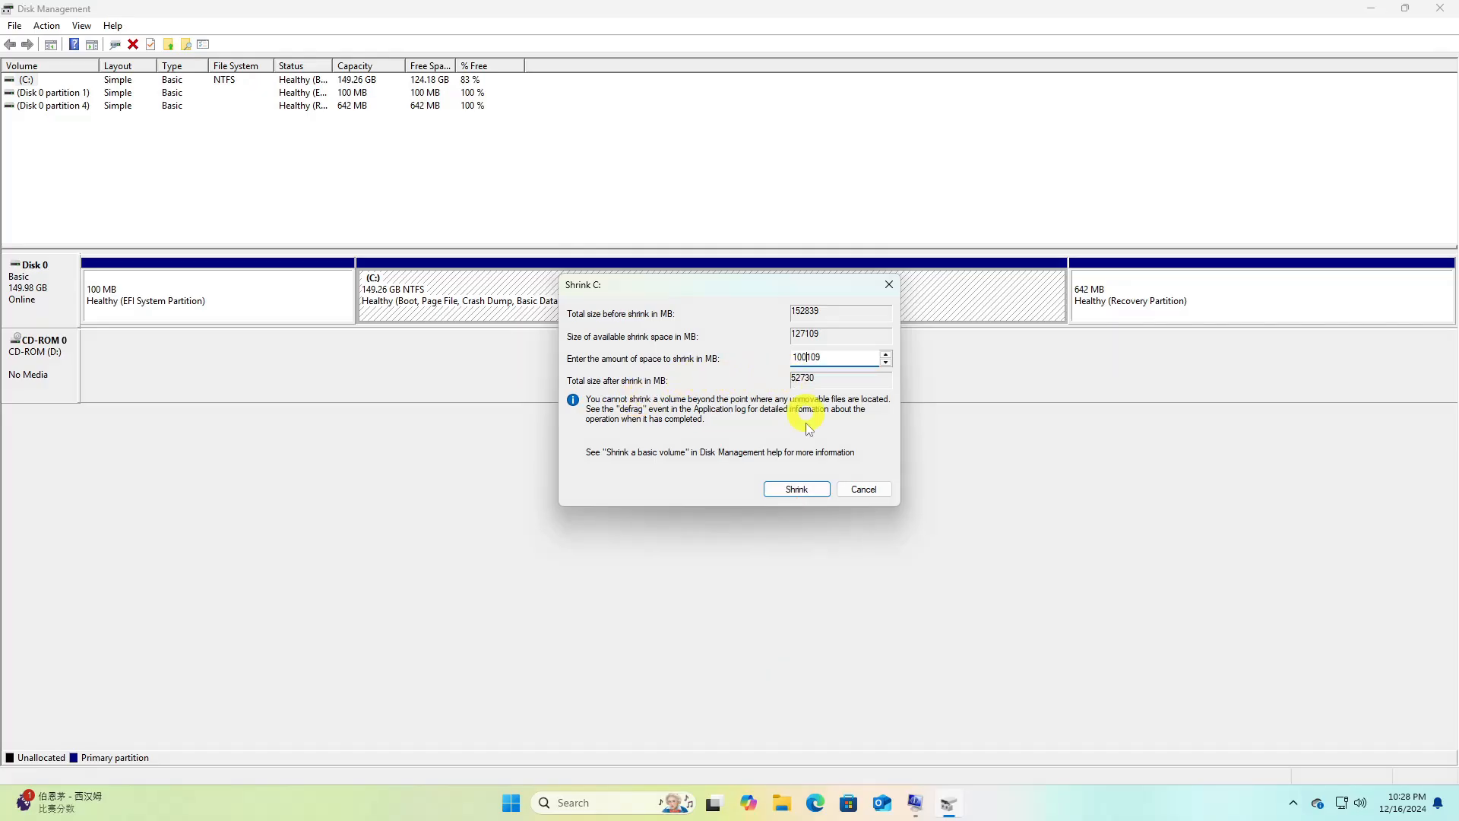
{"action": "left_click", "coordinate": [808, 489]}
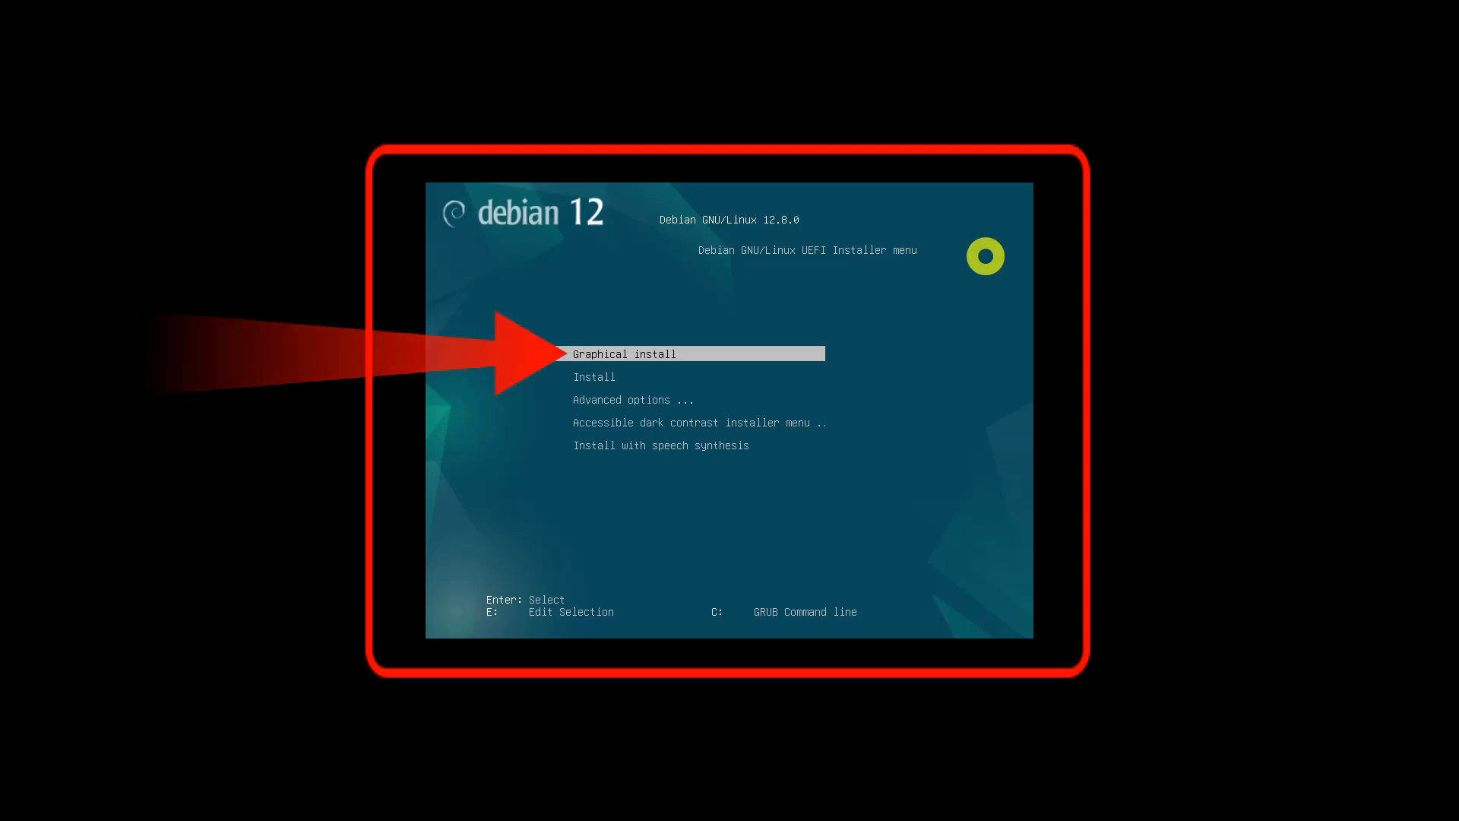
Start the graphical install from the Debian installer menu and choose English as the language
{"action": "key", "text": "Return"}
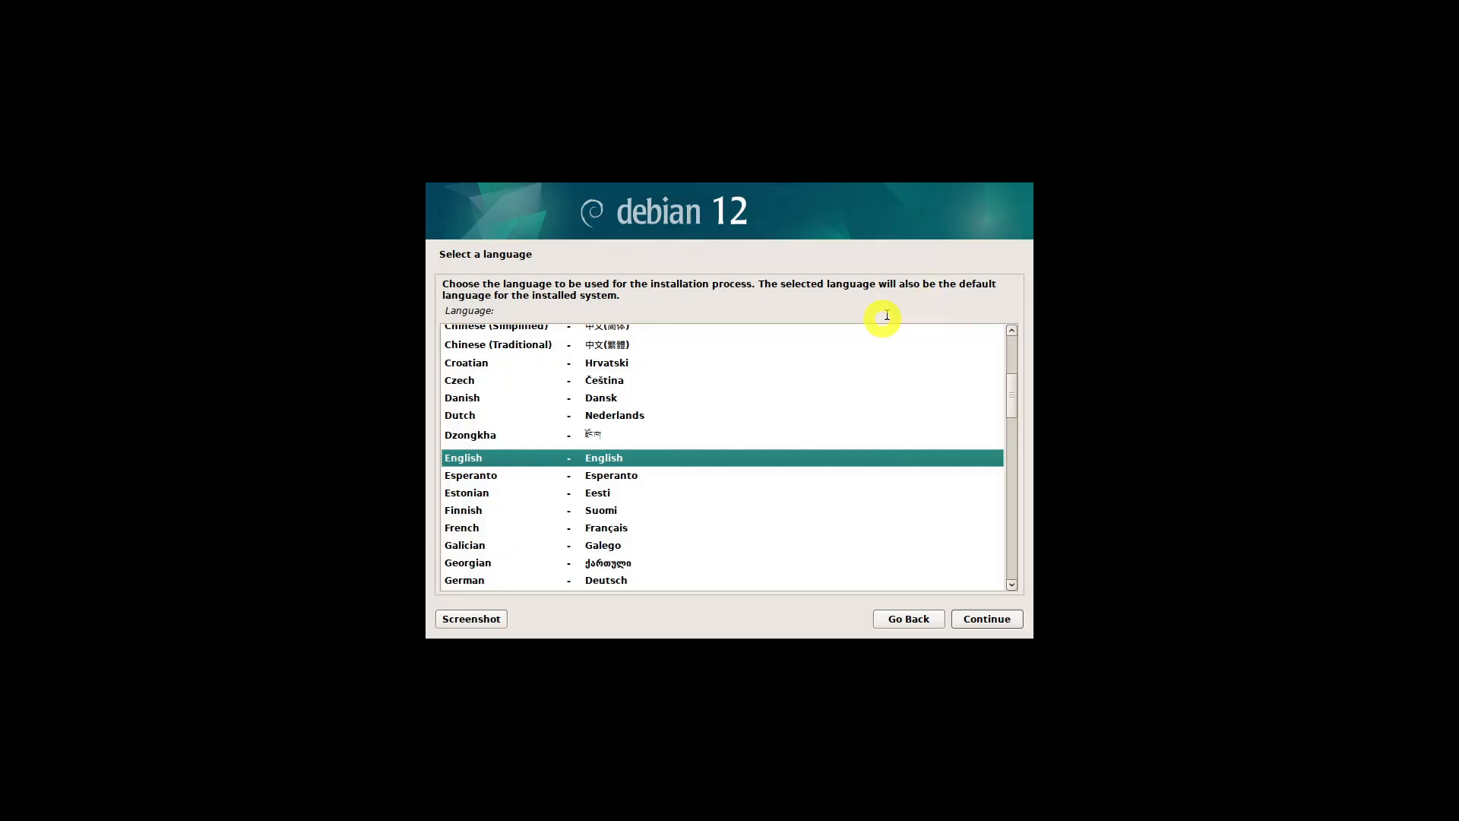
{"action": "left_click", "coordinate": [521, 456]}
{"action": "left_click", "coordinate": [517, 472]}
{"action": "left_click", "coordinate": [536, 457]}
{"action": "left_click", "coordinate": [980, 619]}
{"action": "left_click", "coordinate": [980, 620]}
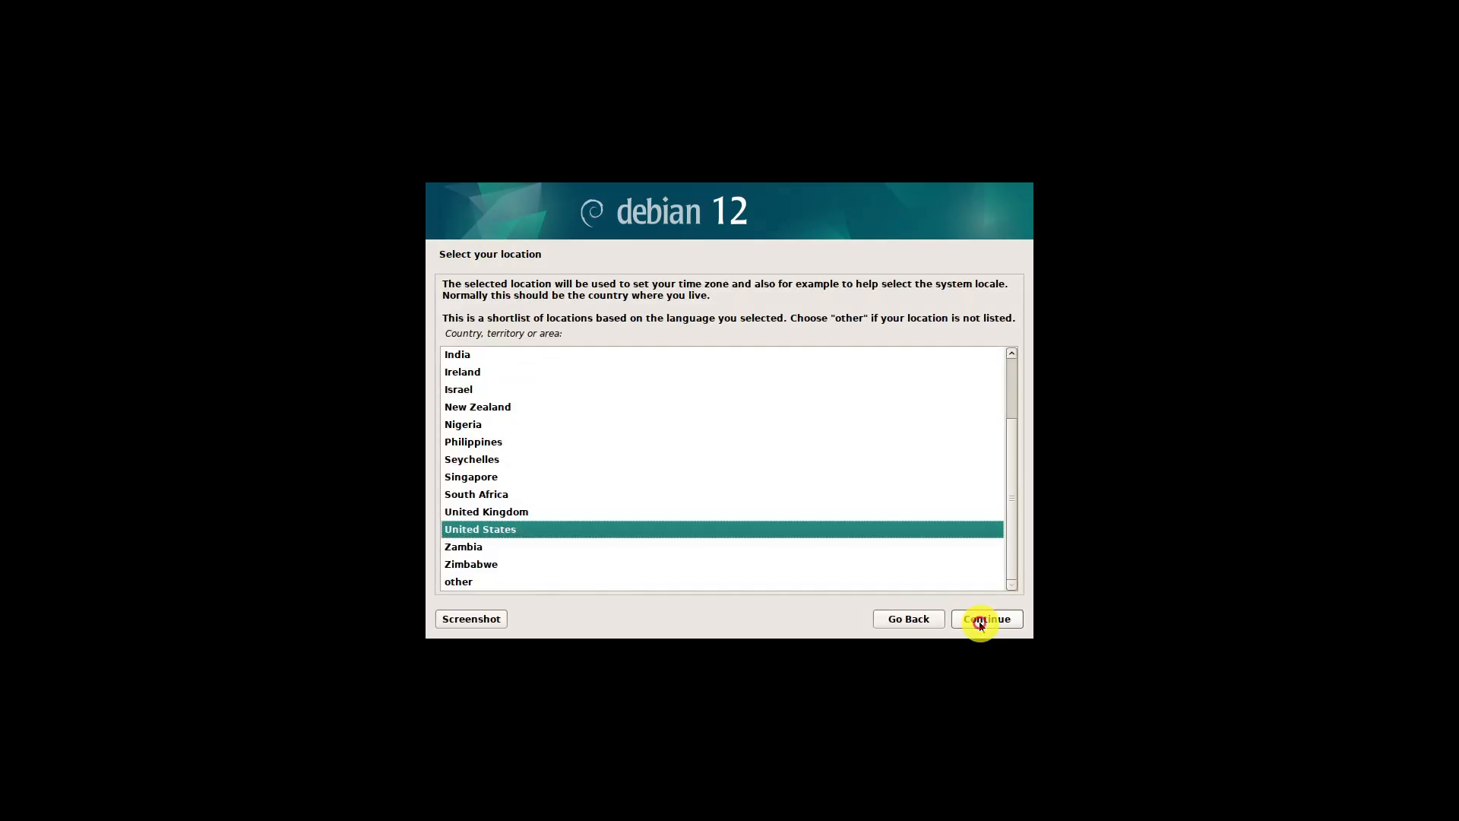
Set the location to Philippines and accept the Philippines keymap
{"action": "left_click", "coordinate": [498, 442]}
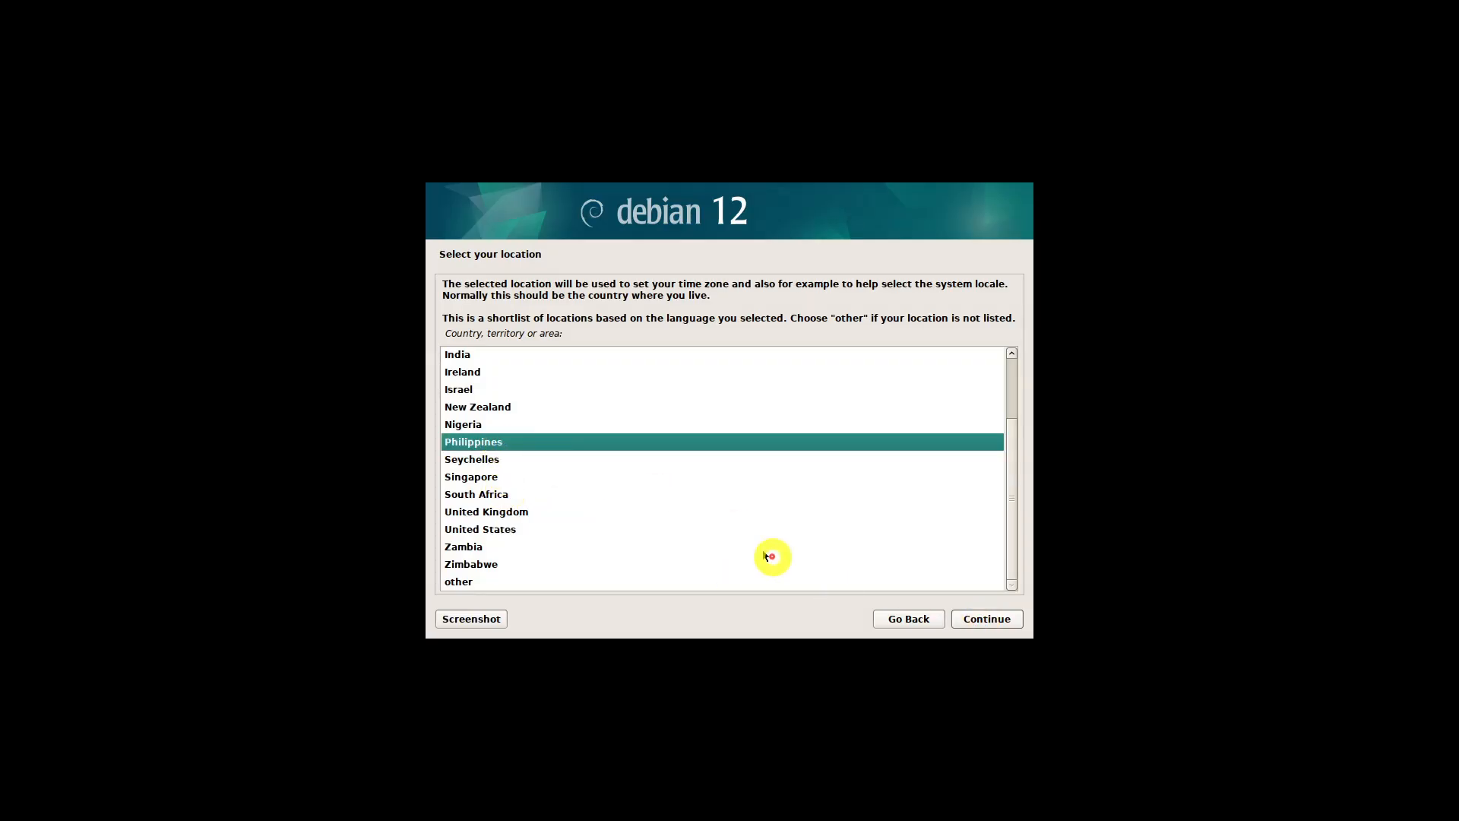
{"action": "left_click", "coordinate": [980, 618]}
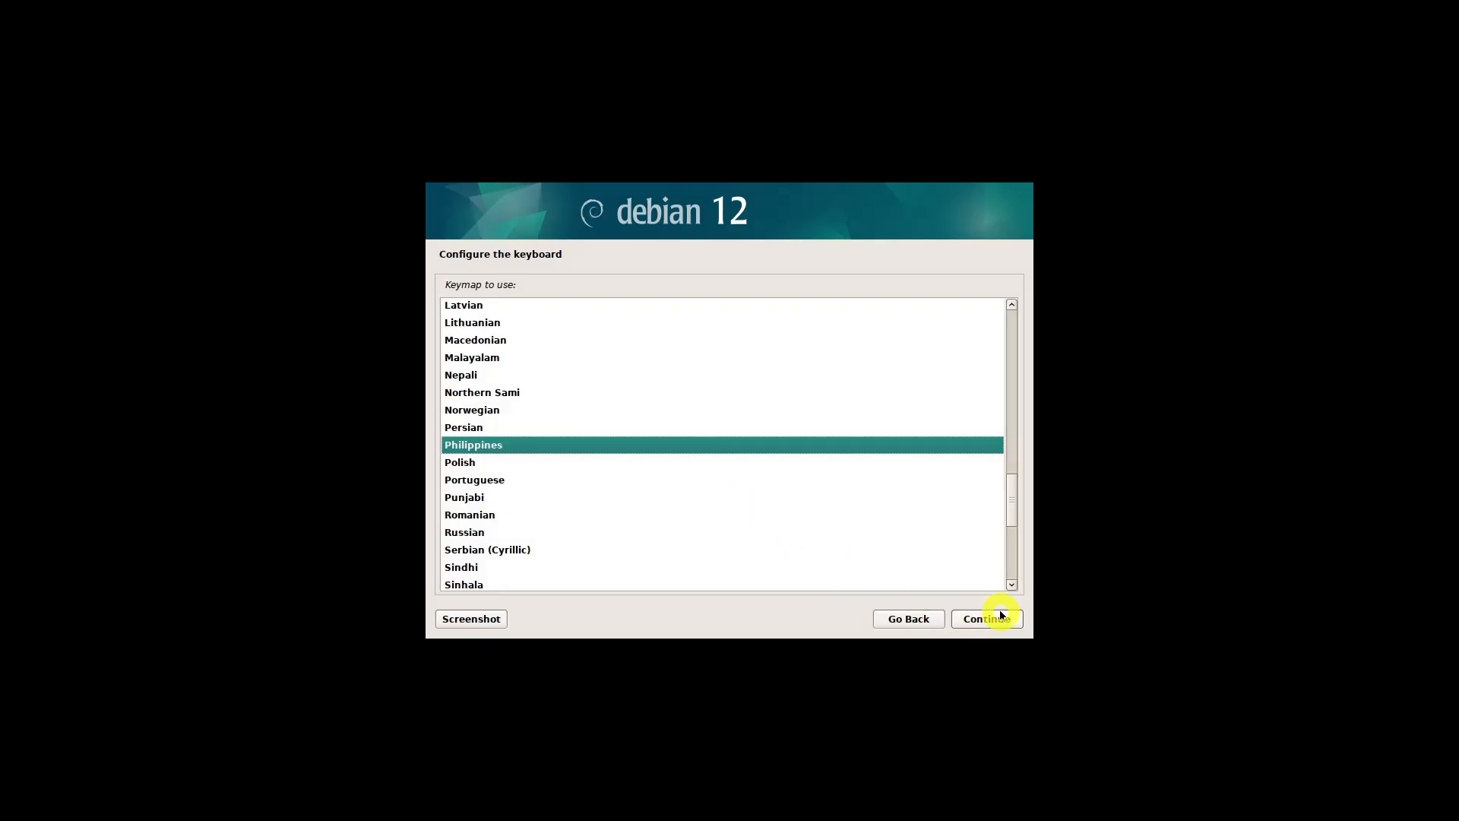
{"action": "left_click", "coordinate": [1001, 618]}
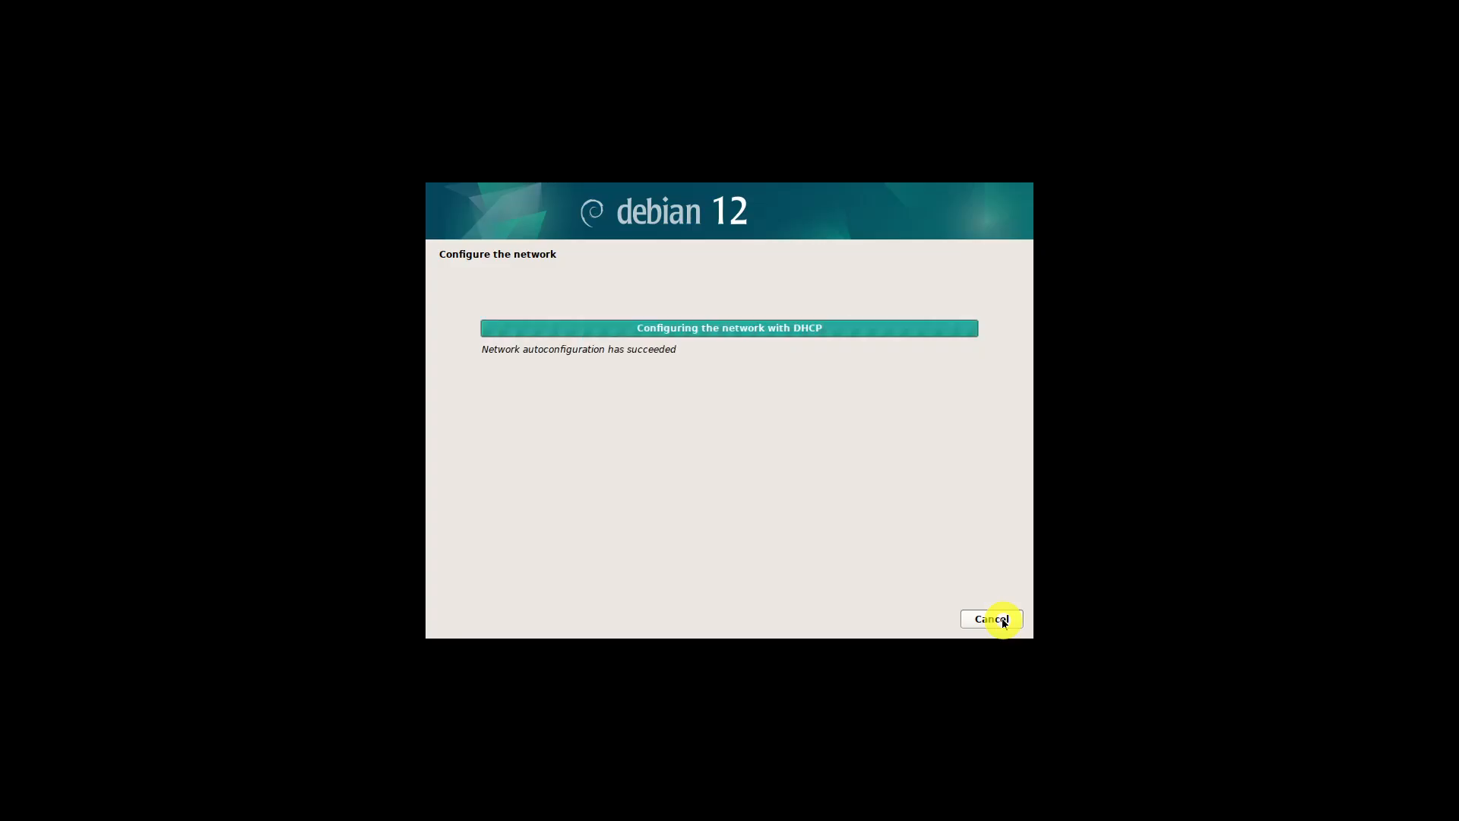
Keep debian as the hostname and leave the domain name empty
{"action": "left_click", "coordinate": [541, 373]}
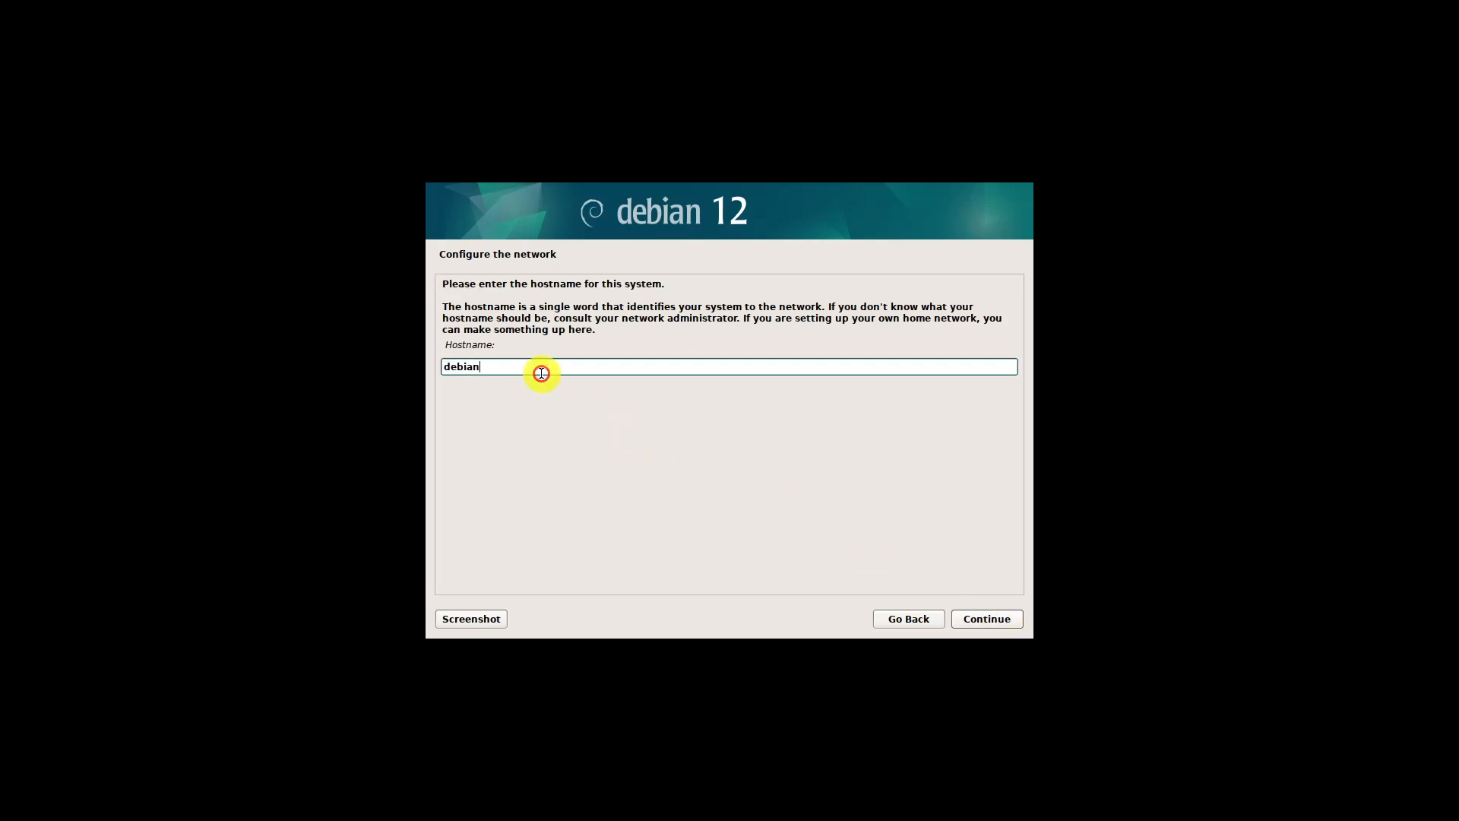
{"action": "left_click", "coordinate": [973, 620]}
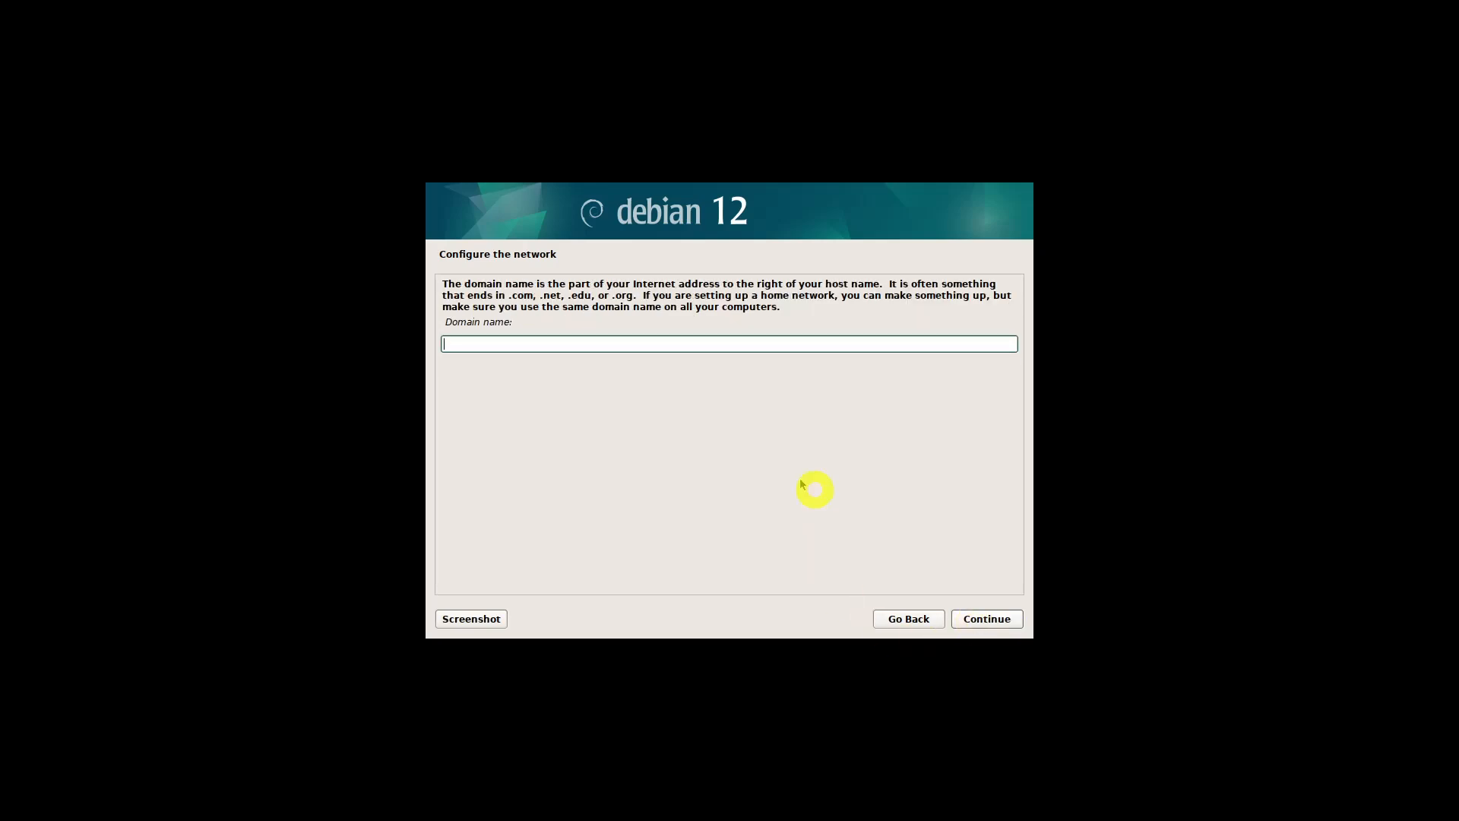
{"action": "left_click", "coordinate": [987, 620]}
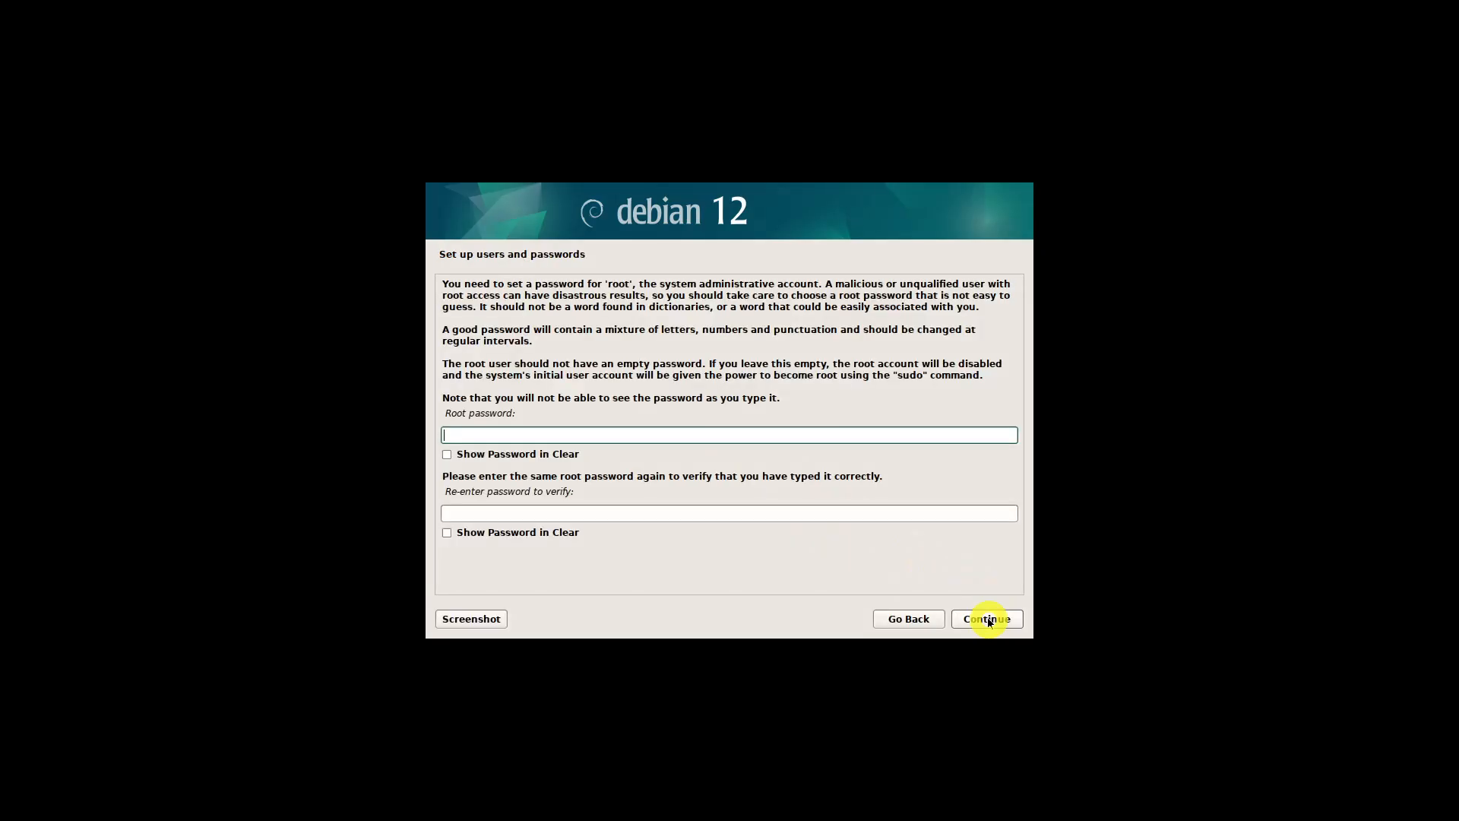
Enter the root password in both password fields and continue
{"action": "type", "text": "root"}
{"action": "left_click", "coordinate": [613, 507]}
{"action": "type", "text": "root"}
{"action": "left_click", "coordinate": [979, 619]}
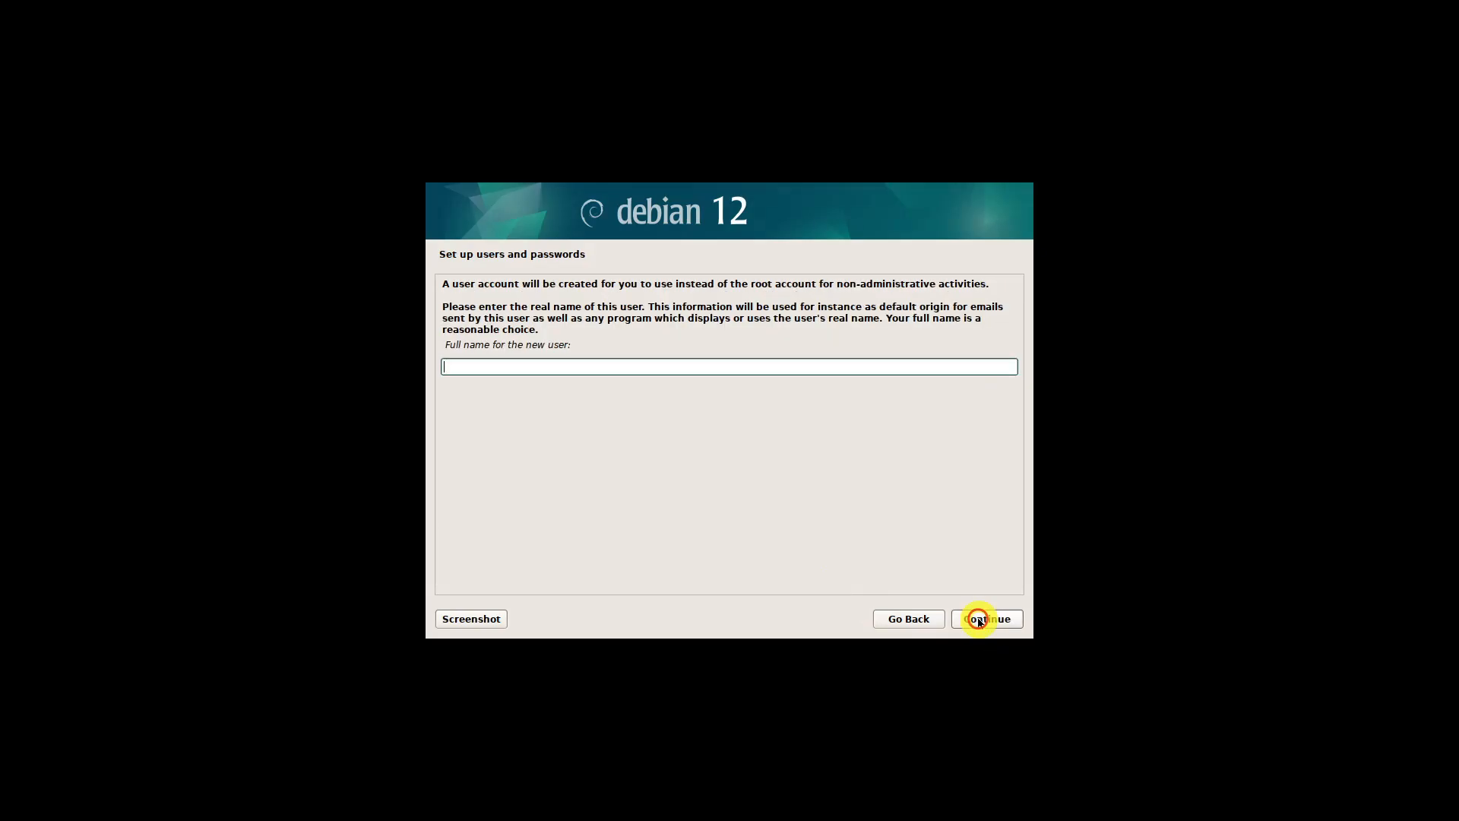
Enter the new user's full name and set the username for the account
{"action": "type", "text": "Mark Vincent Bandibas"}
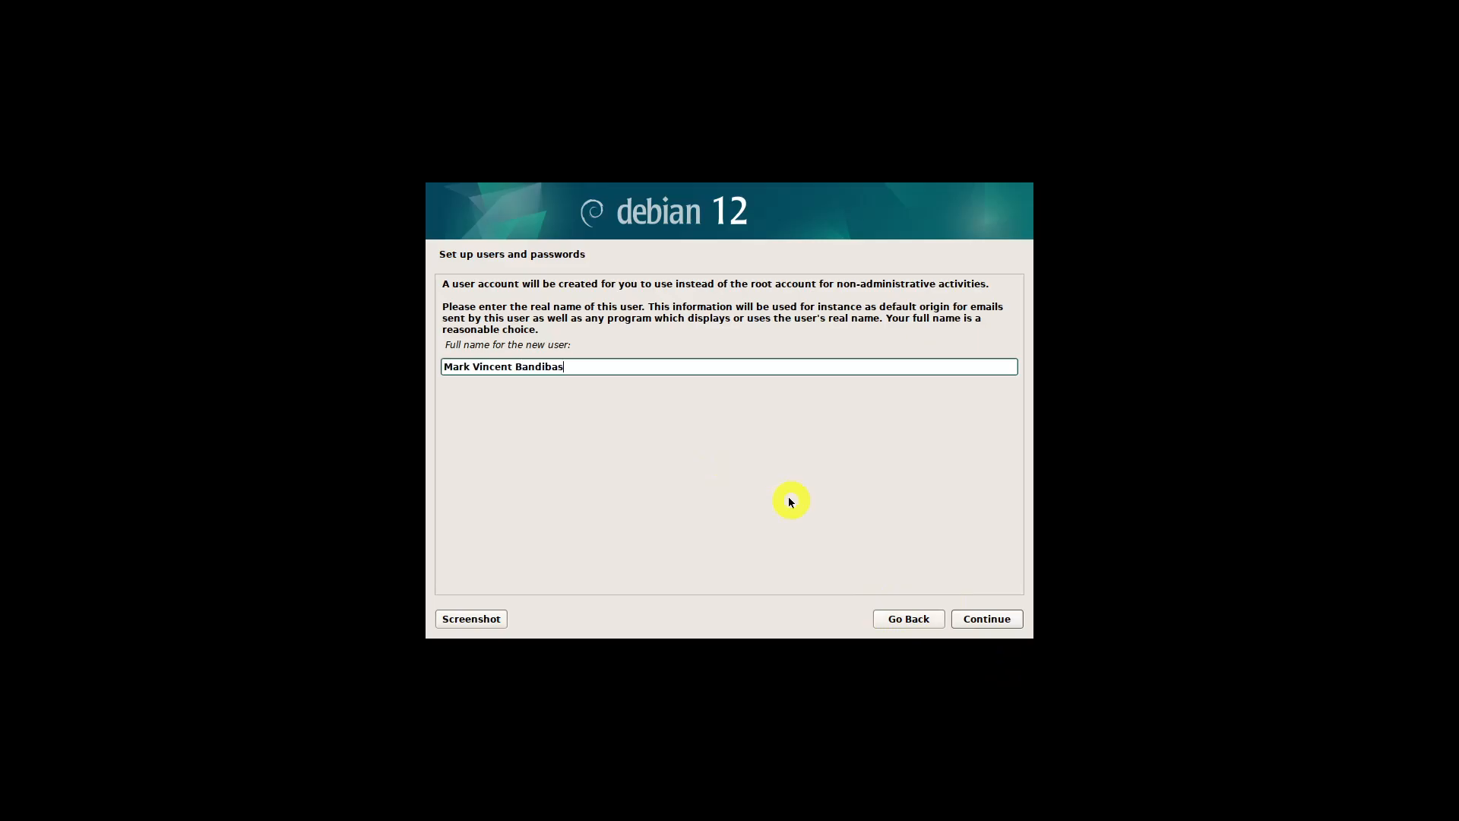
{"action": "left_click", "coordinate": [969, 615]}
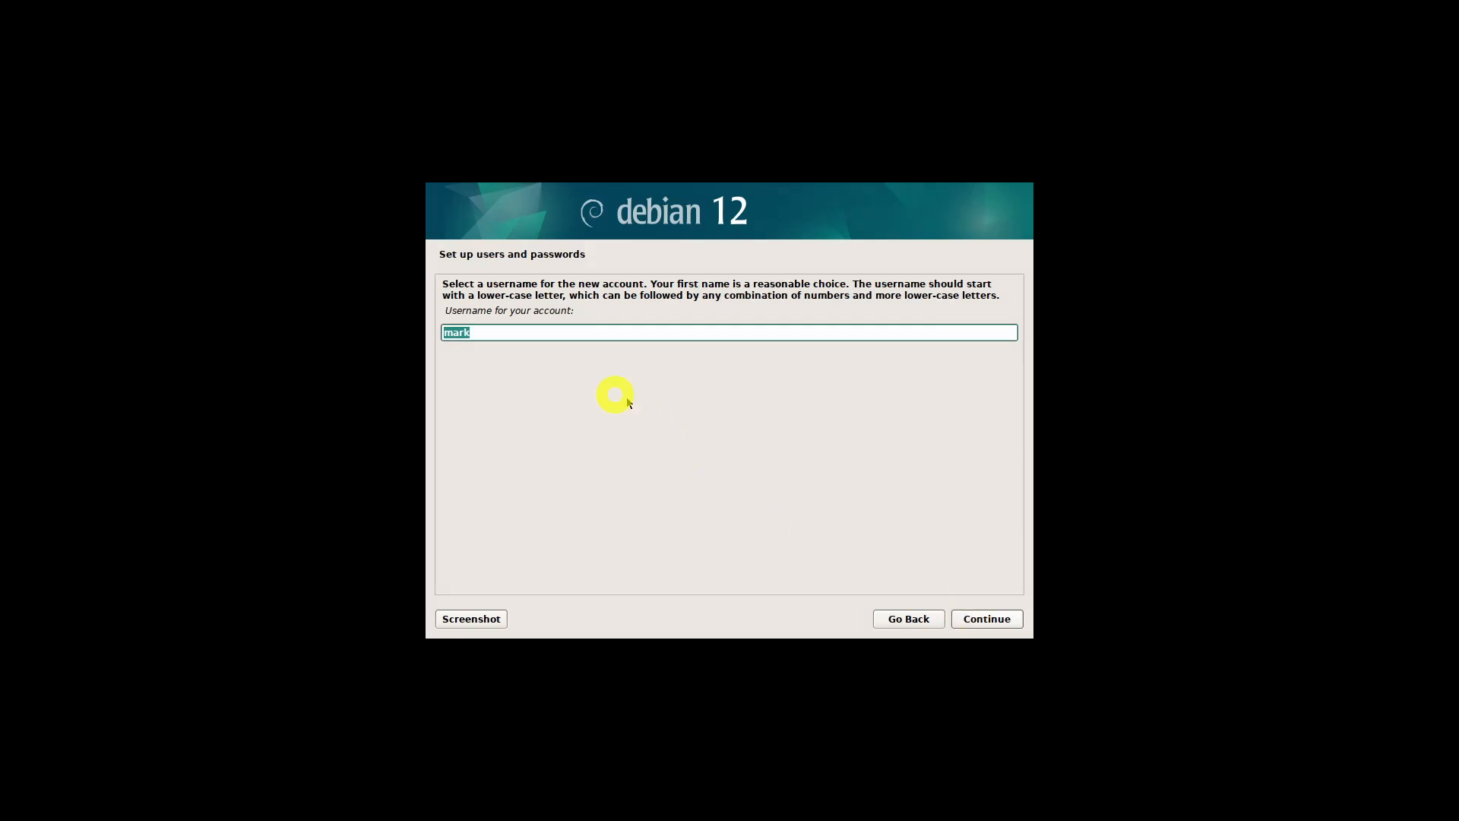
{"action": "left_click", "coordinate": [554, 333]}
{"action": "type", "text": "h"}
{"action": "left_click", "coordinate": [992, 622]}
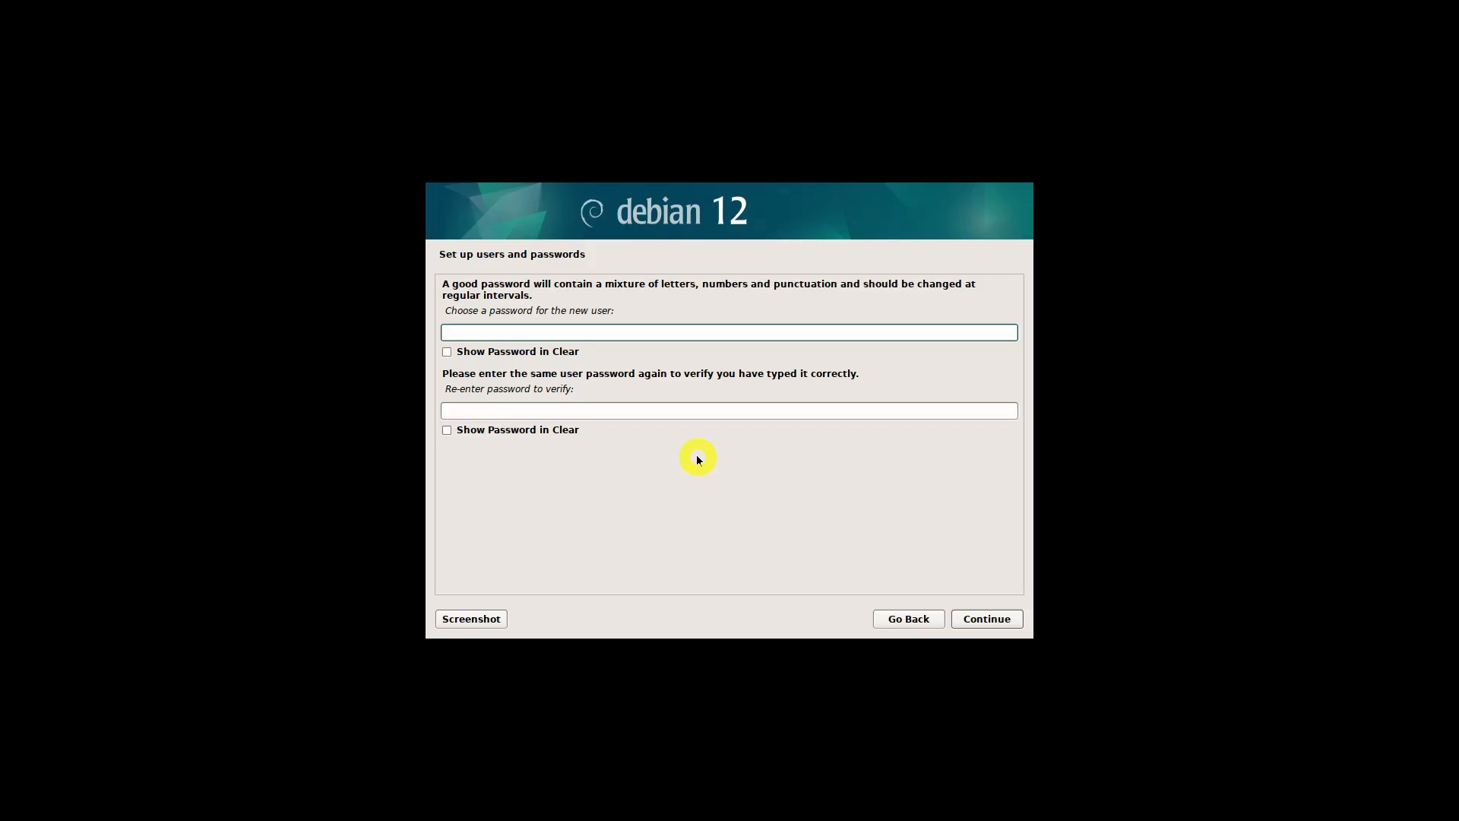
Enter the new user's account password in both password fields and continue
{"action": "type", "text": "****"}
{"action": "left_click", "coordinate": [680, 408]}
{"action": "type", "text": "****"}
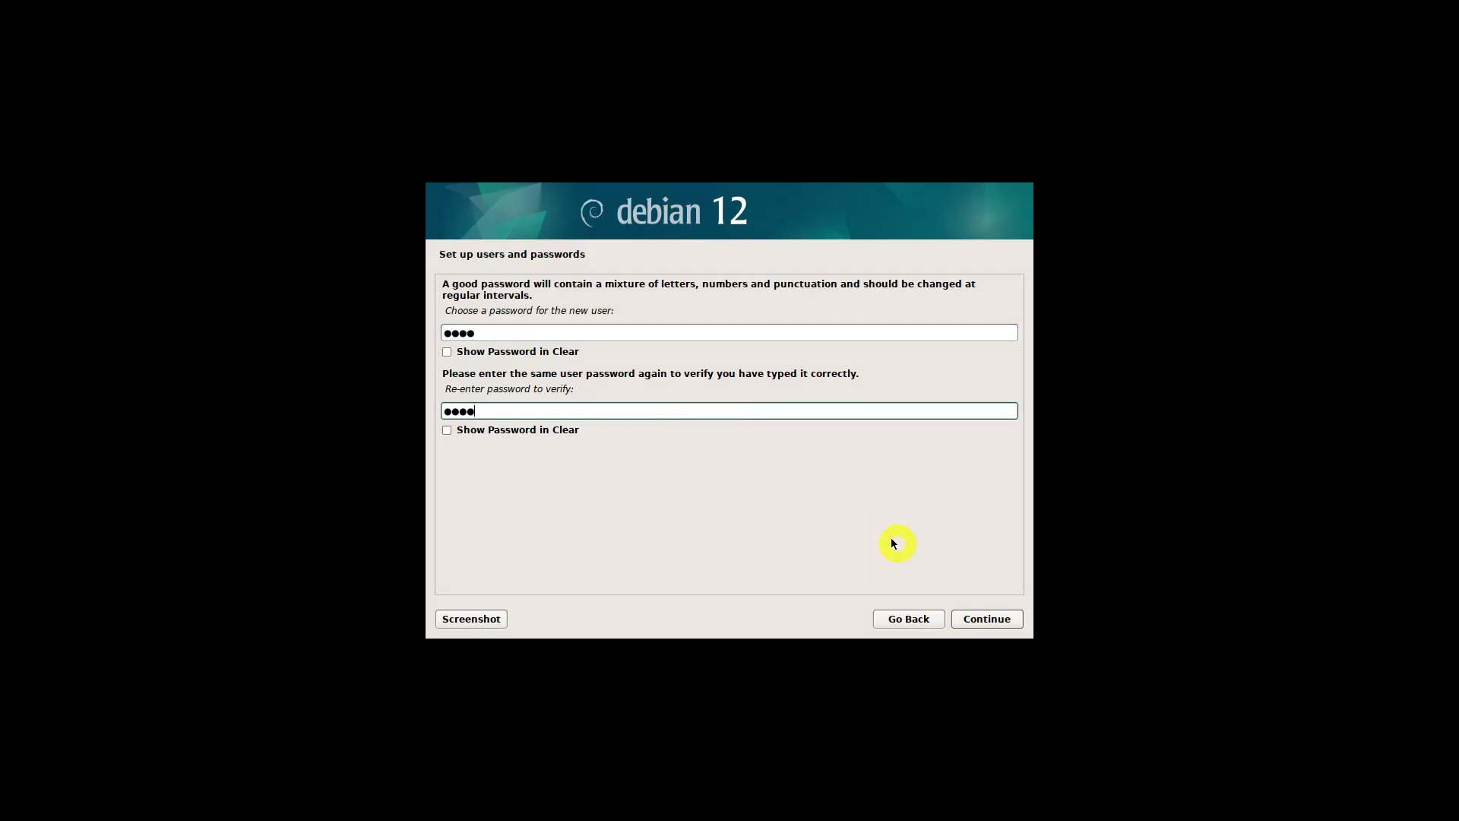
{"action": "left_click", "coordinate": [988, 622]}
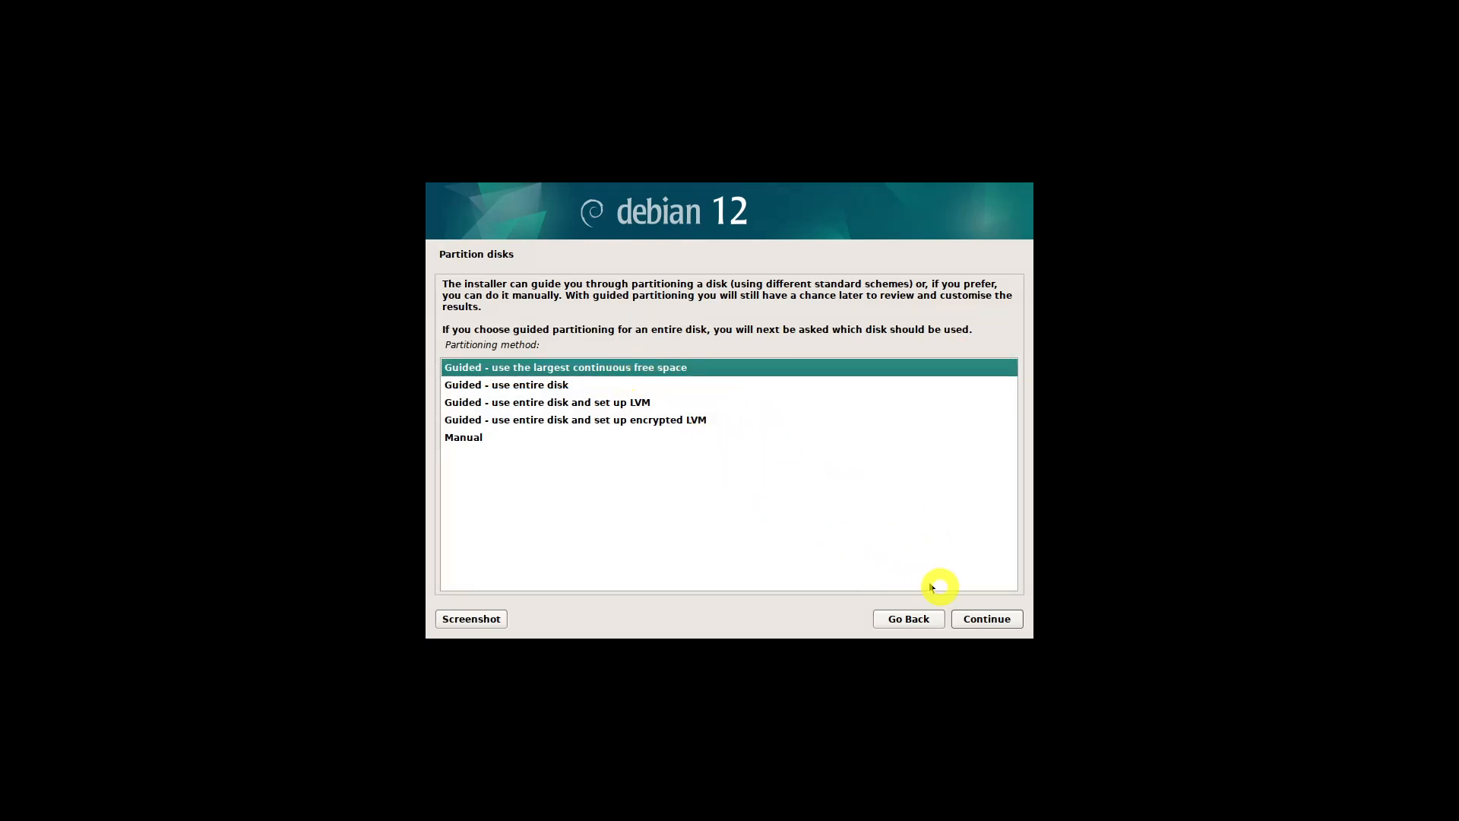
Choose guided partitioning with the largest continuous free space as the partitioning method
{"action": "left_click", "coordinate": [992, 630]}
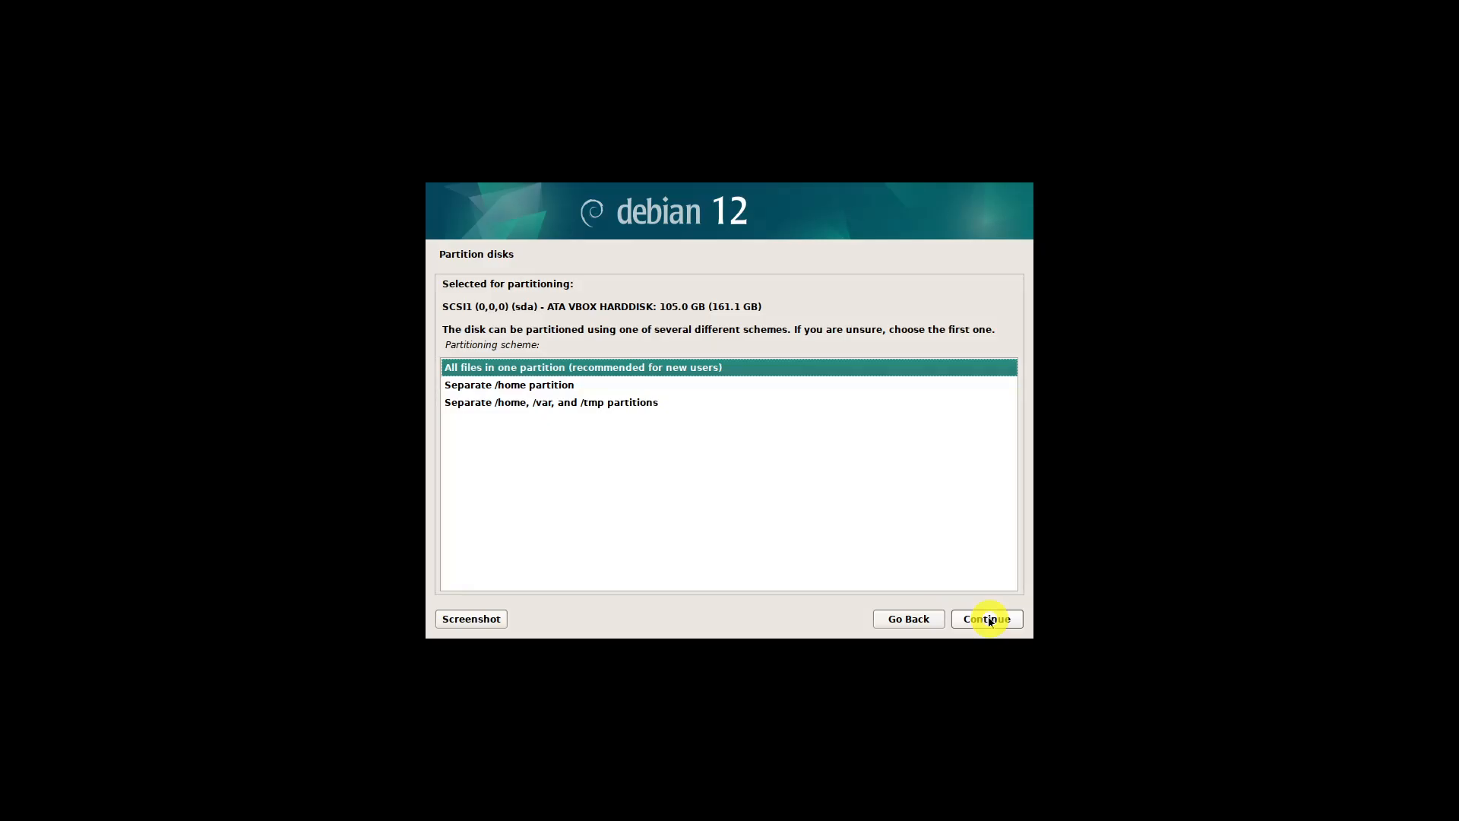
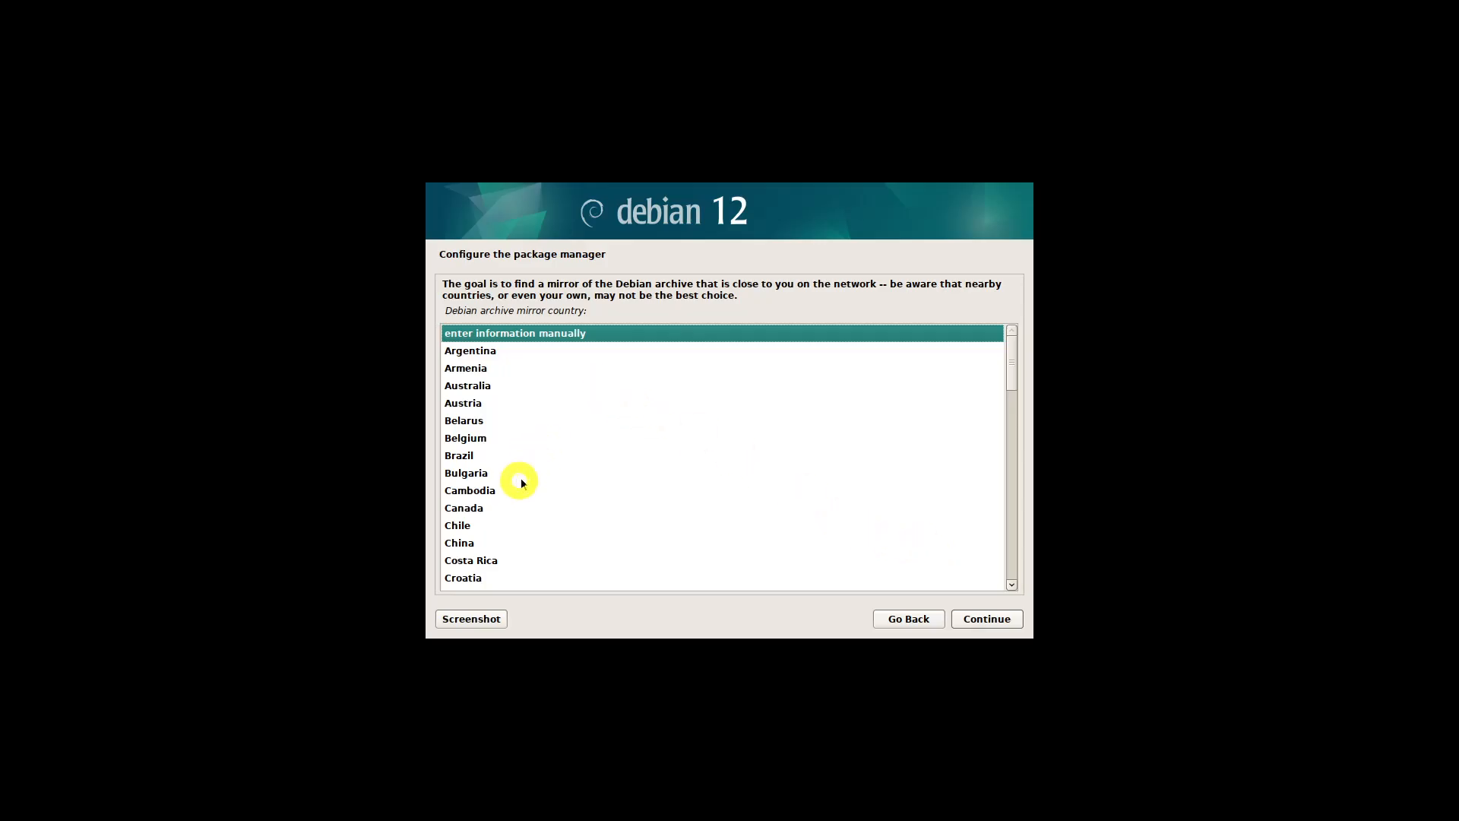
Set the Debian archive mirror country to China and continue through the remaining package manager configuration
{"action": "left_click", "coordinate": [477, 542]}
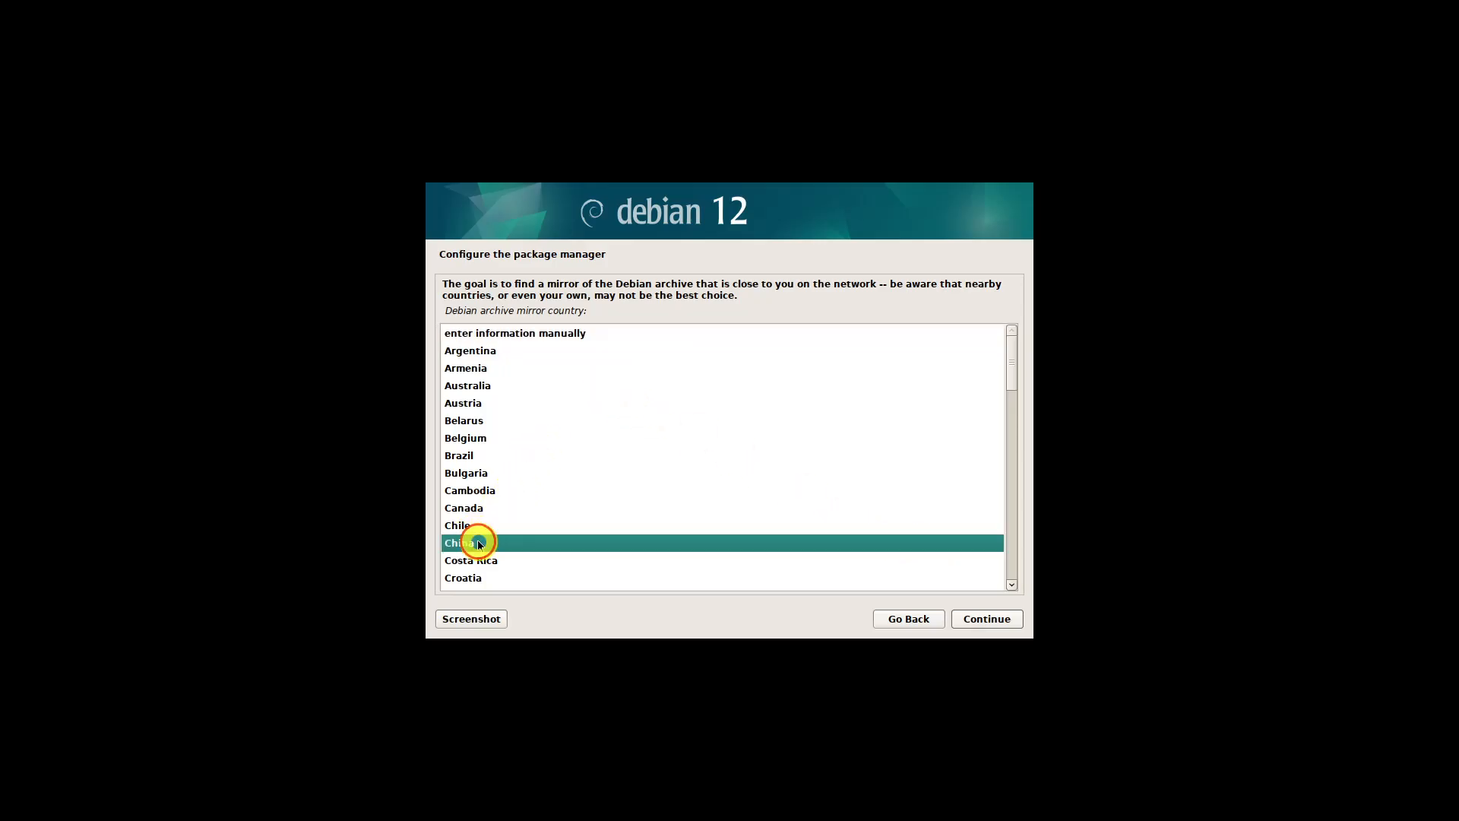
{"action": "left_click", "coordinate": [981, 621]}
{"action": "left_click", "coordinate": [981, 617]}
{"action": "left_click", "coordinate": [980, 617]}
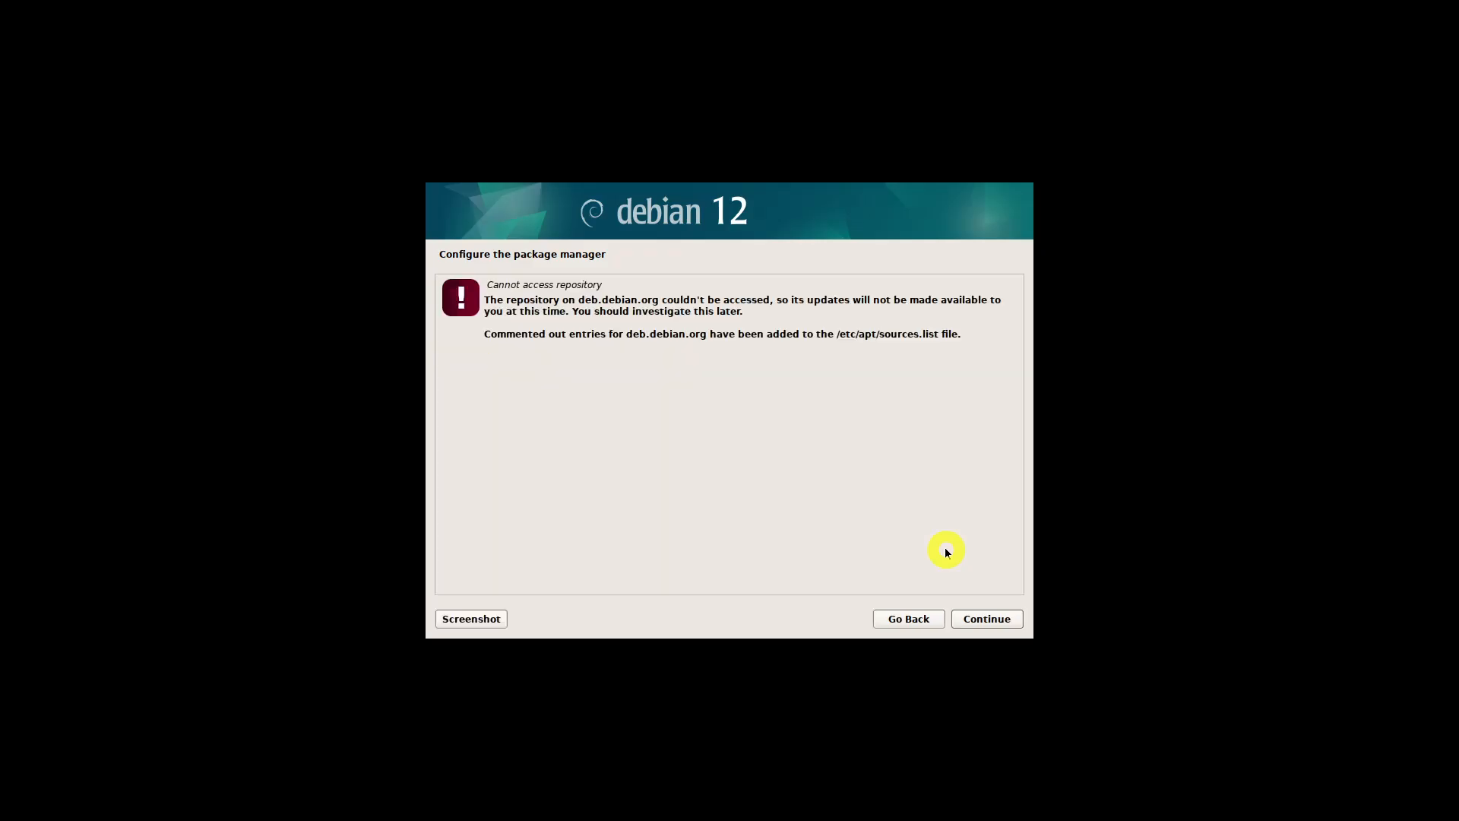
{"action": "left_click", "coordinate": [982, 618]}
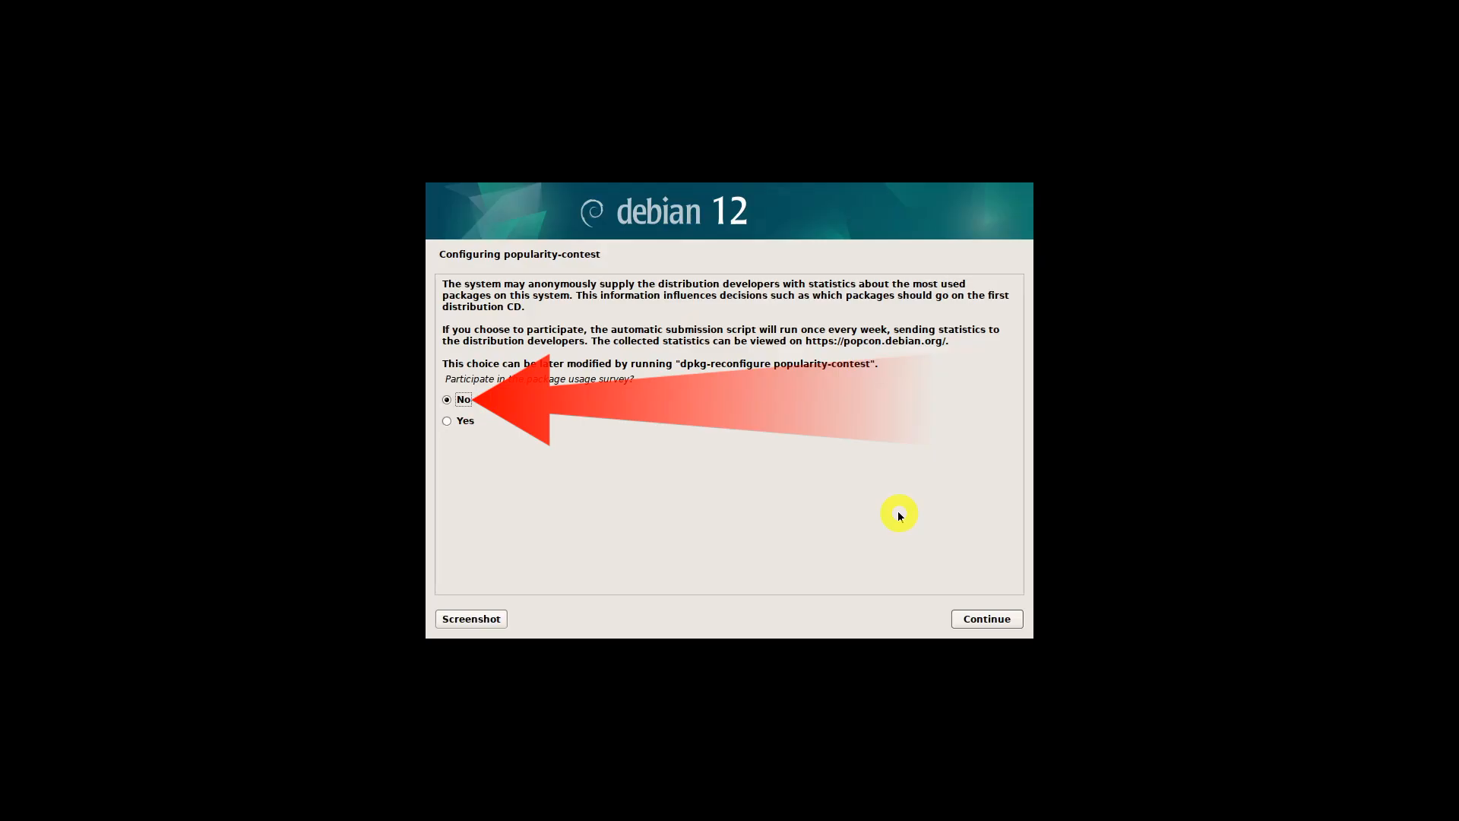
Decline participation in the package usage survey and continue
{"action": "left_click", "coordinate": [478, 404]}
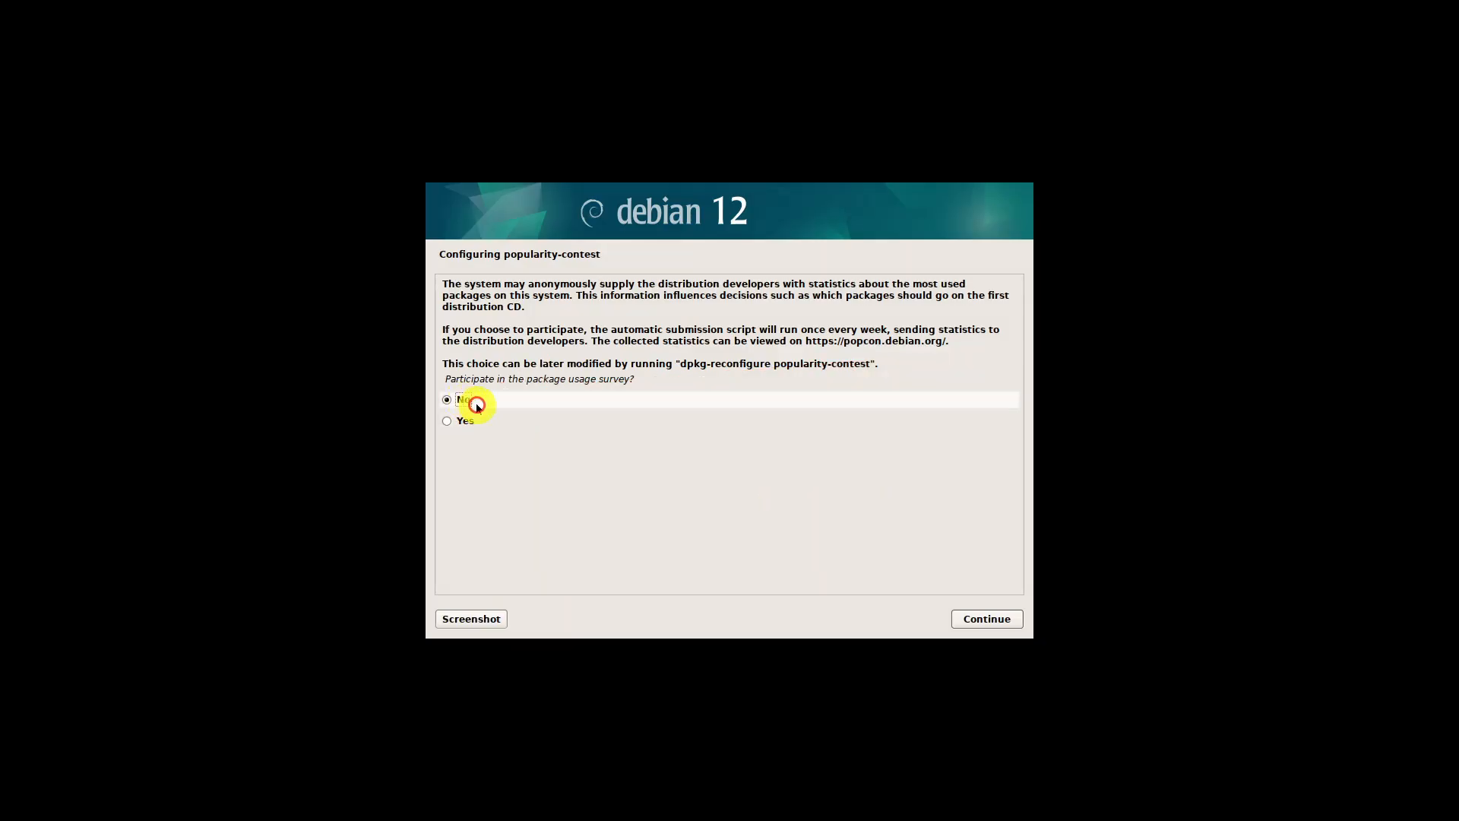
{"action": "left_click", "coordinate": [991, 616]}
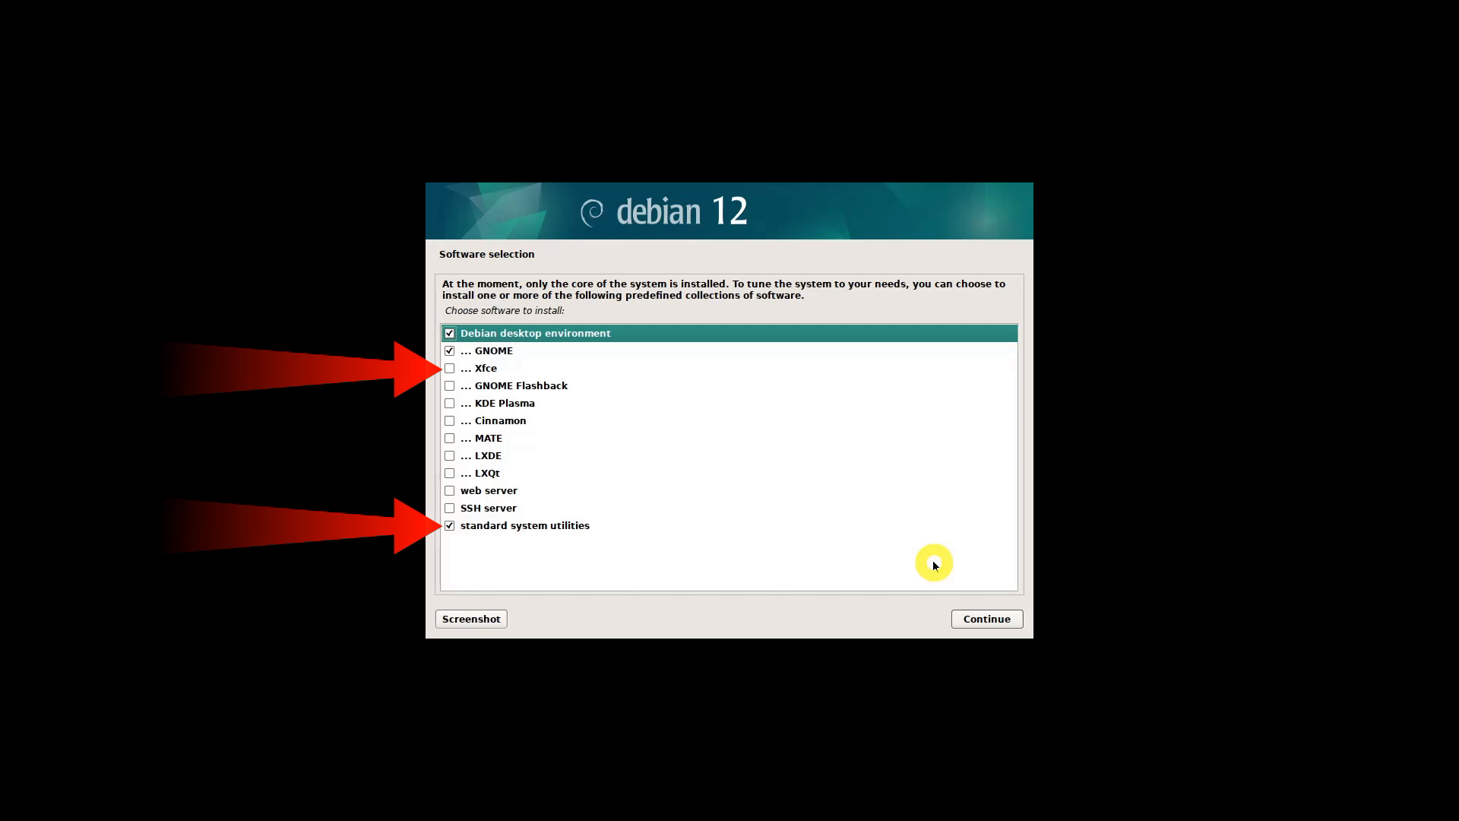
Select Xfce instead of GNOME as the desktop environment, keeping the standard system utilities, and start installing the software
{"action": "left_click", "coordinate": [449, 366]}
{"action": "left_click", "coordinate": [450, 352]}
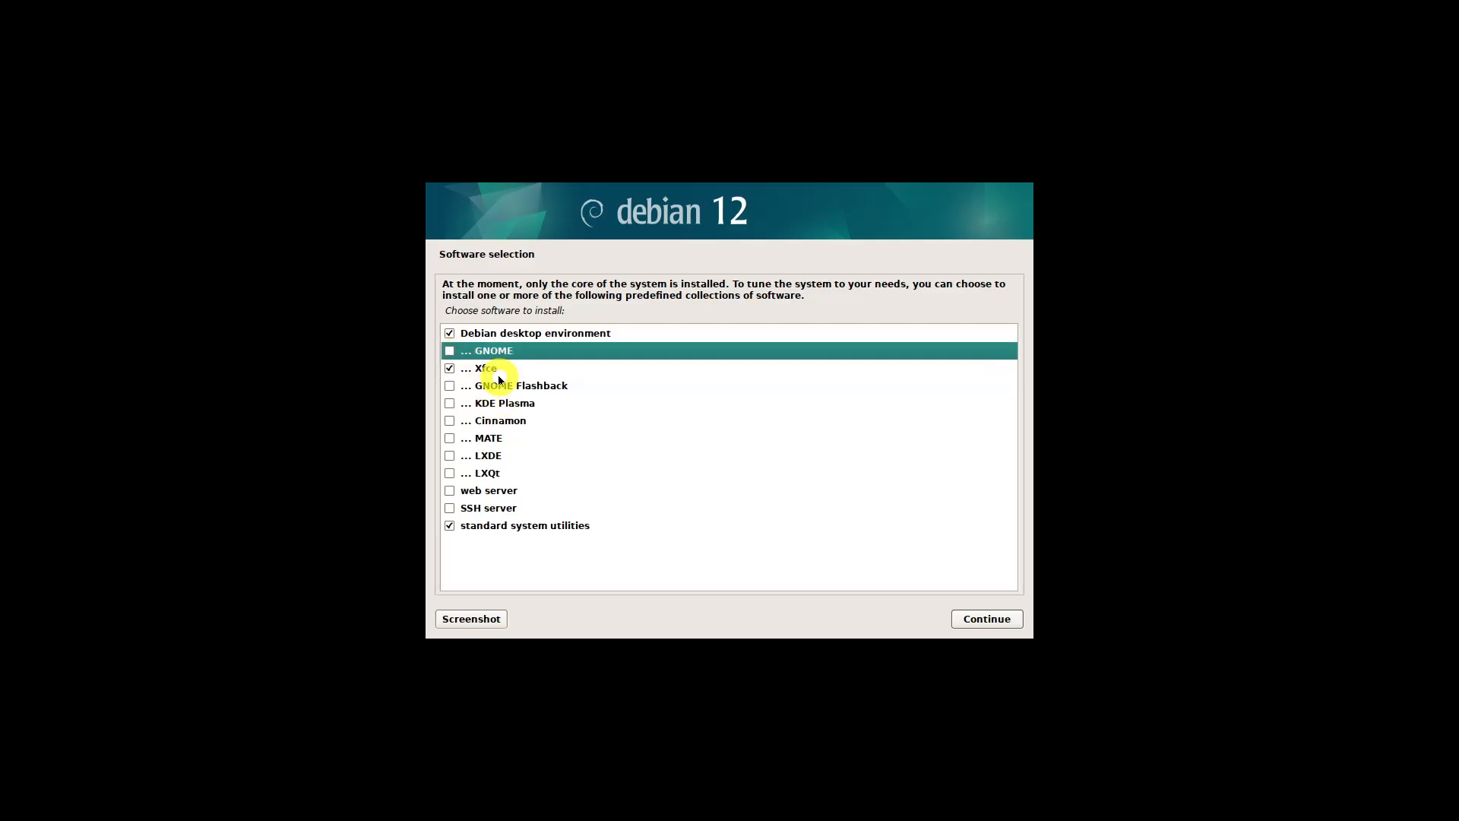
{"action": "left_click", "coordinate": [988, 620]}
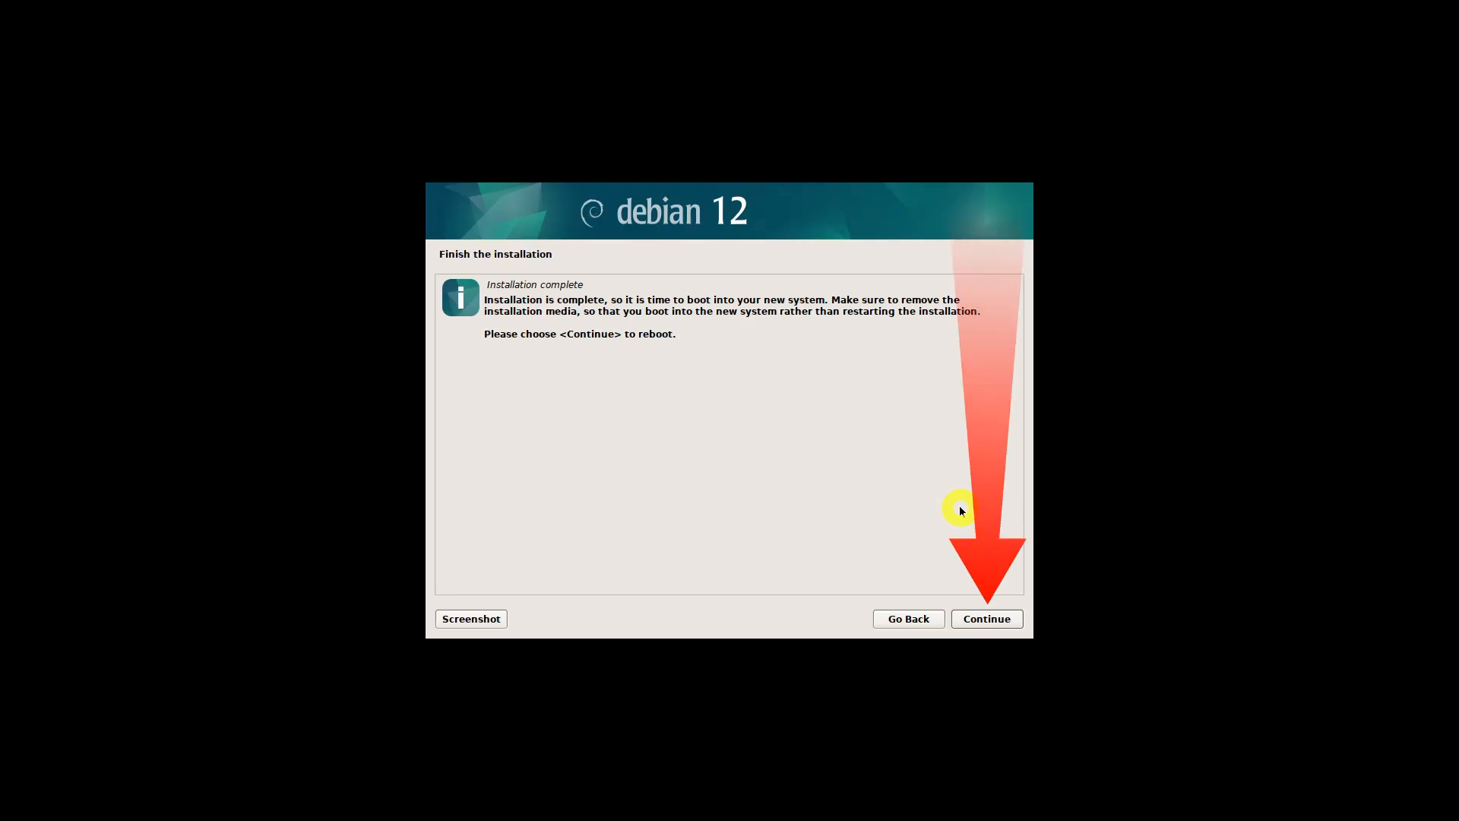
Finish the installation by rebooting, and boot the Debian GNU/Linux entry from the GRUB menu
{"action": "left_click", "coordinate": [998, 619]}
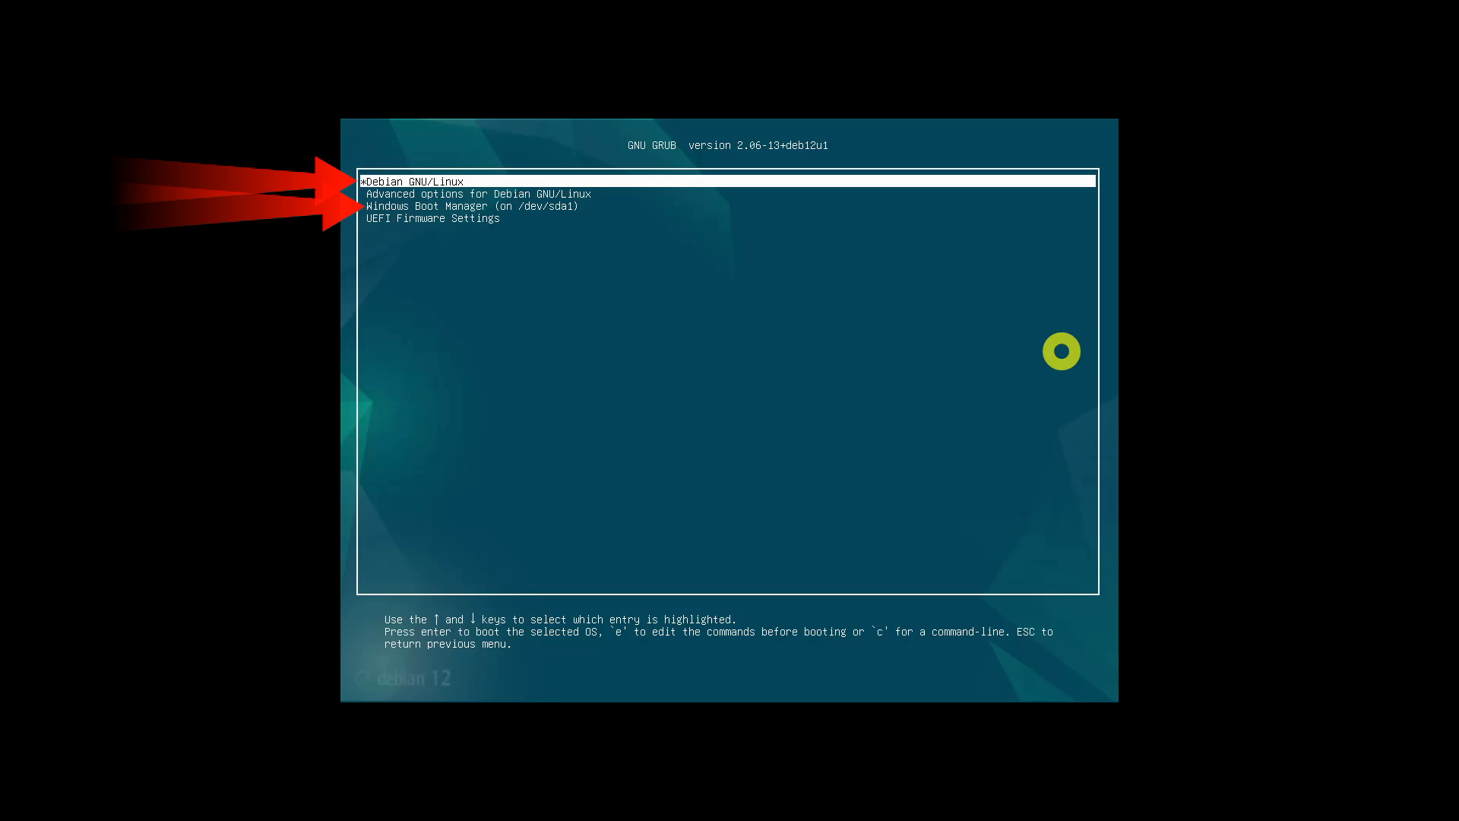
{"action": "key", "text": "Return"}
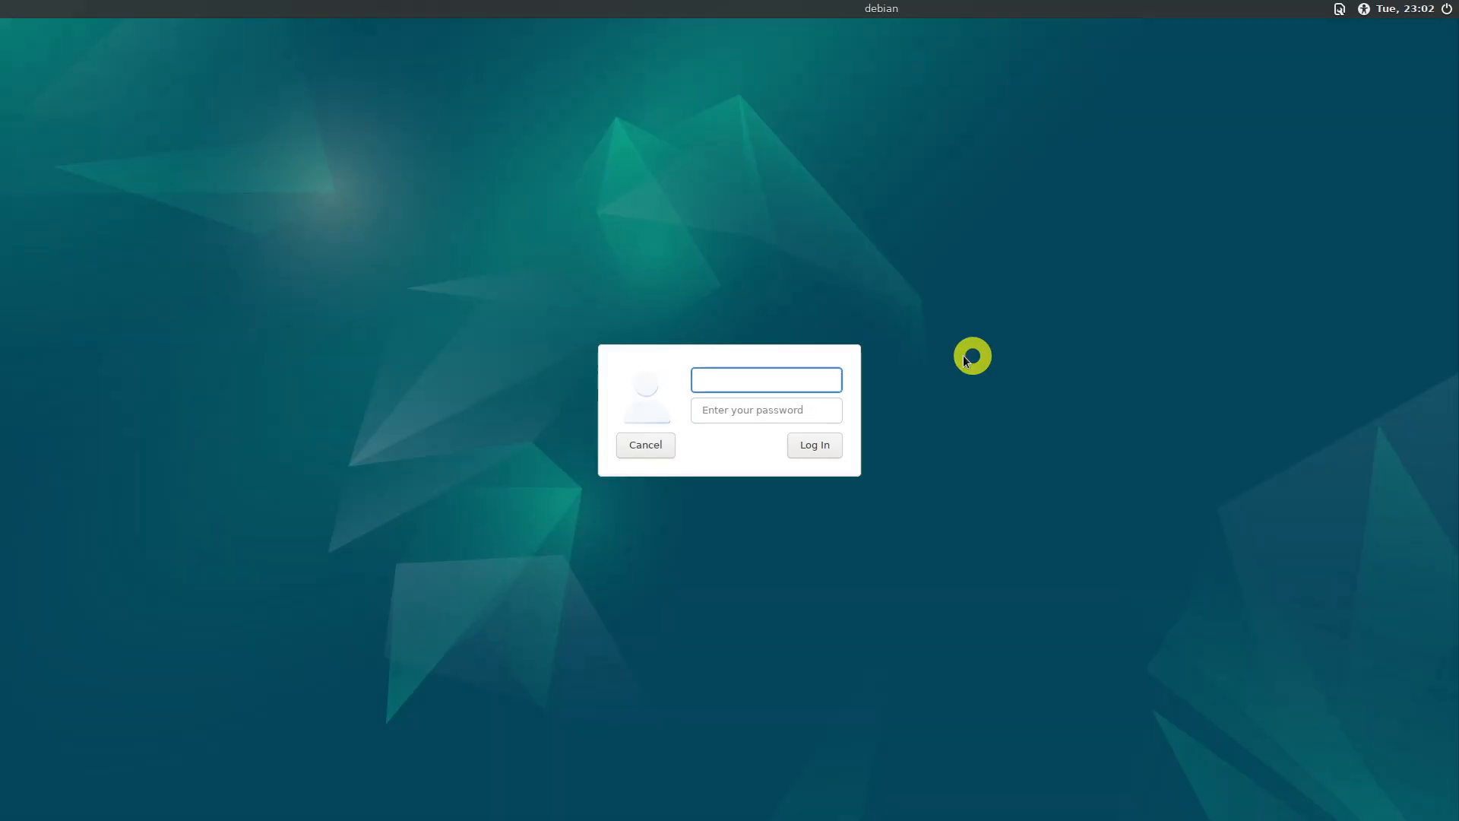
Log in to Debian by entering the account's username and password
{"action": "type", "text": "markh"}
{"action": "key", "text": "Tab"}
{"action": "type", "text": "xxxxx"}
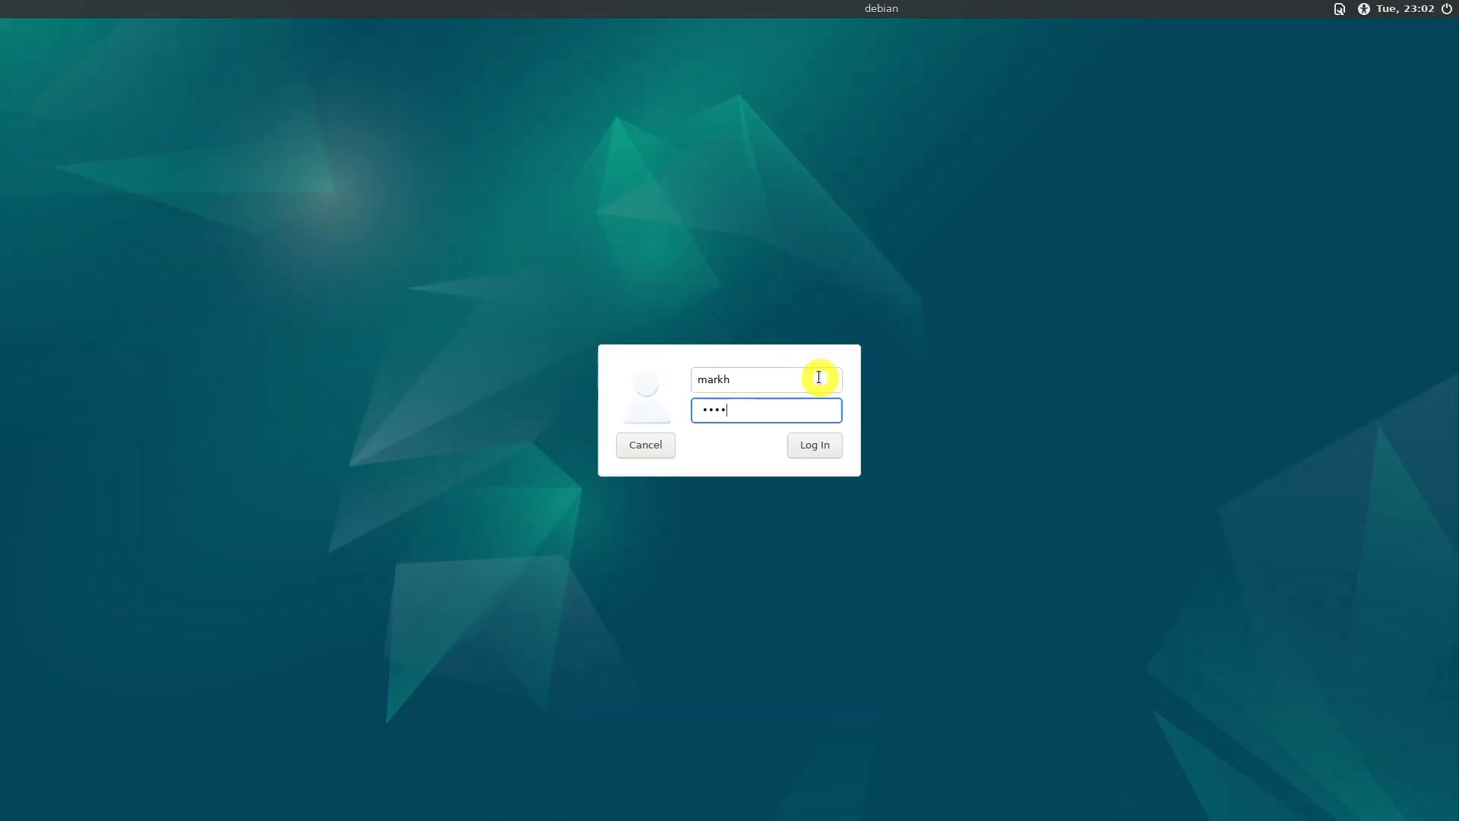
{"action": "left_click", "coordinate": [820, 446]}
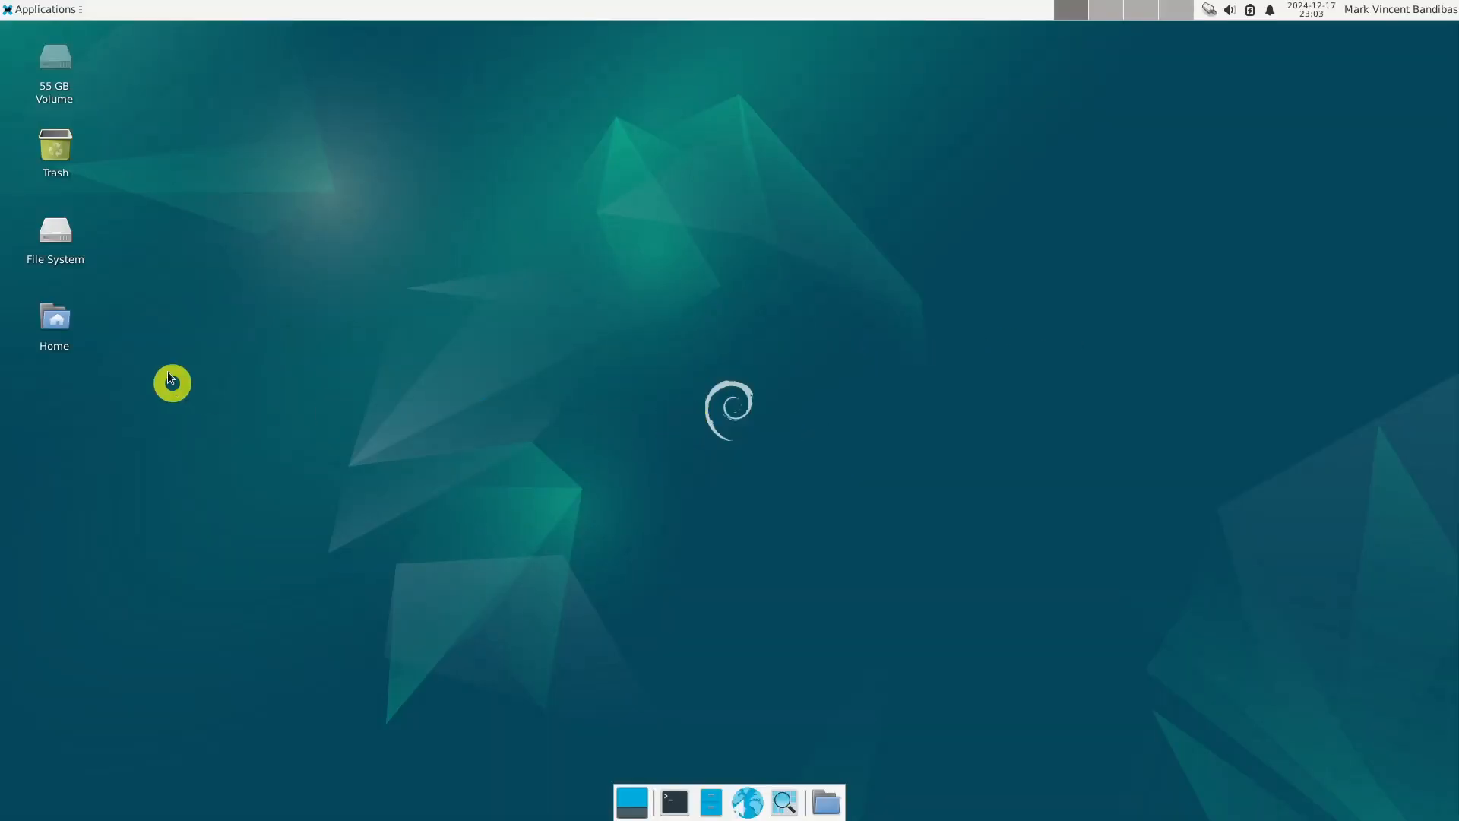
Open a terminal and display the installed system's release information with cat /etc/os-release
{"action": "left_click", "coordinate": [63, 243]}
{"action": "left_click", "coordinate": [670, 806]}
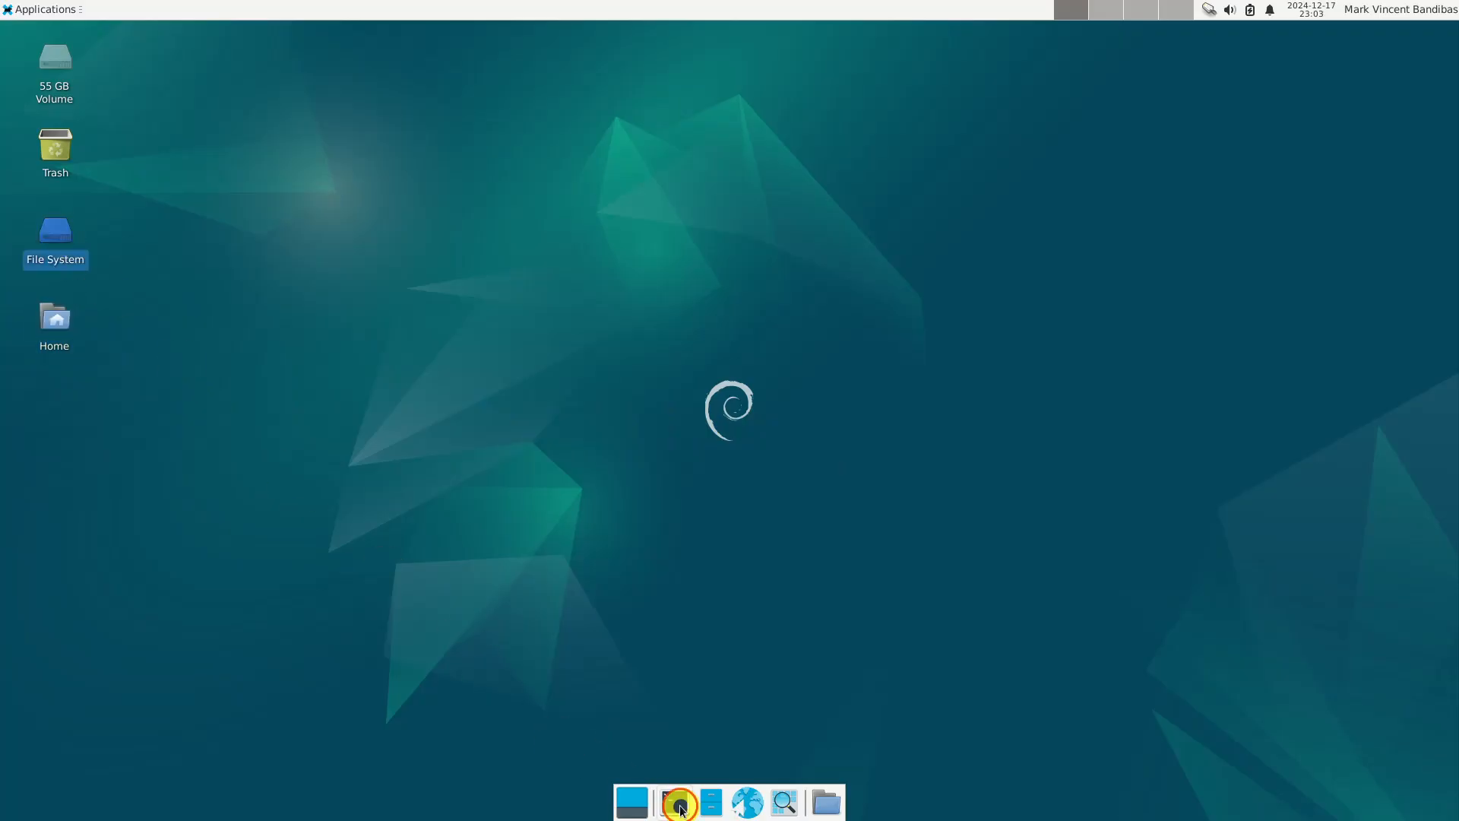
{"action": "left_click_drag", "start_coordinate": [406, 47], "coordinate": [800, 152]}
{"action": "type", "text": "cat /et"}
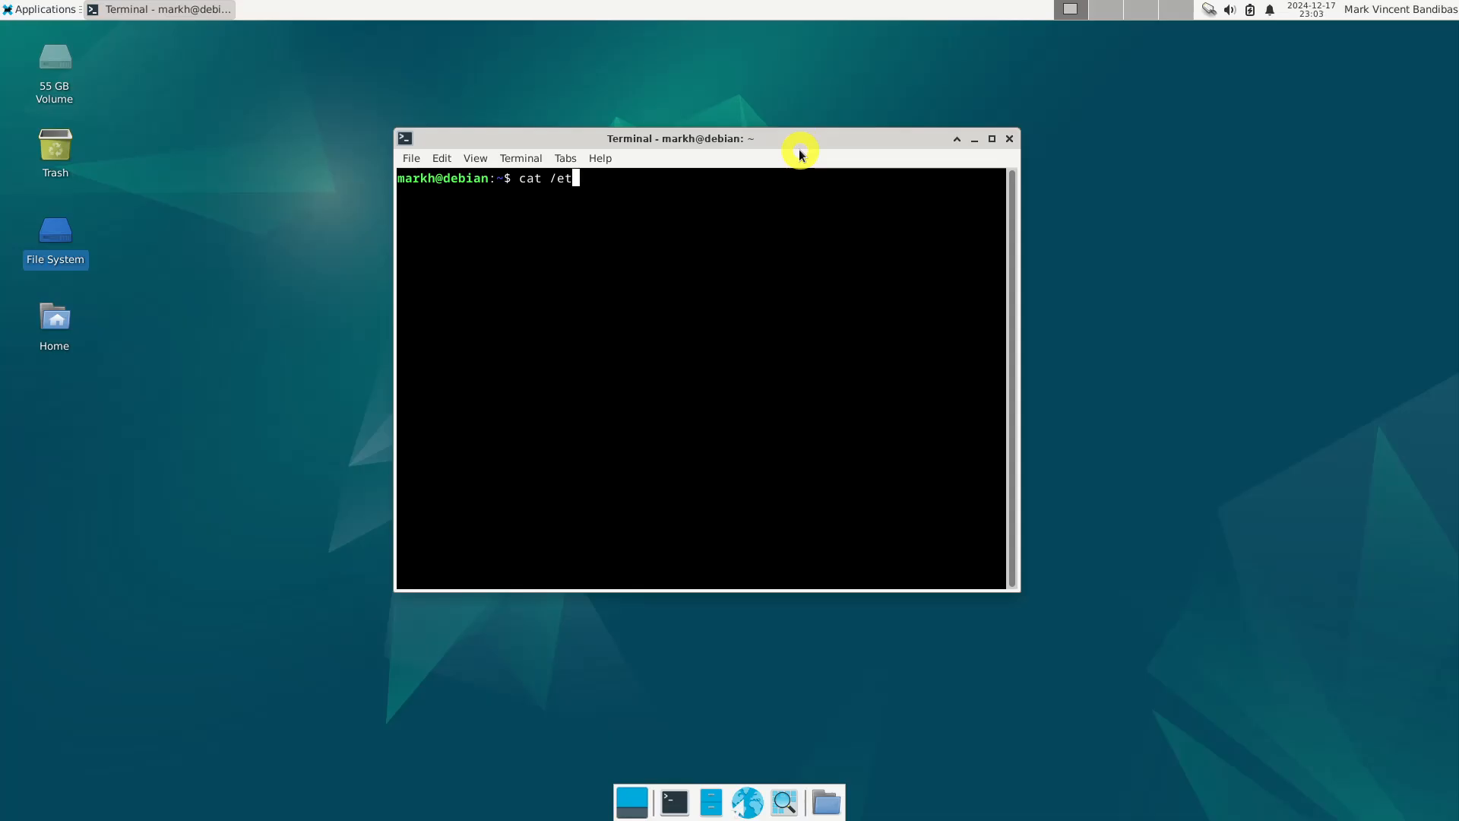
{"action": "type", "text": "c/os-release"}
{"action": "key", "text": "Return"}
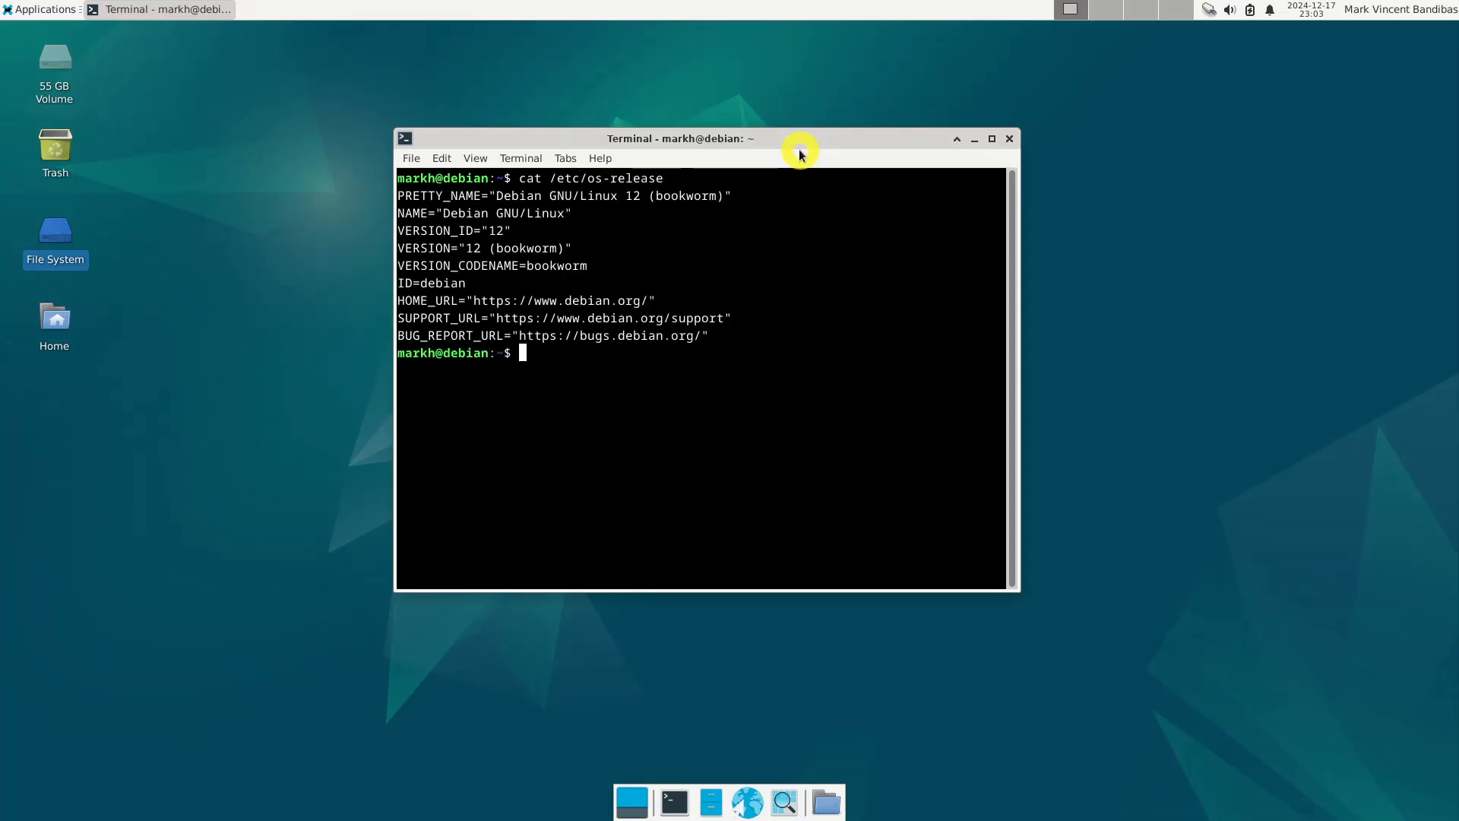